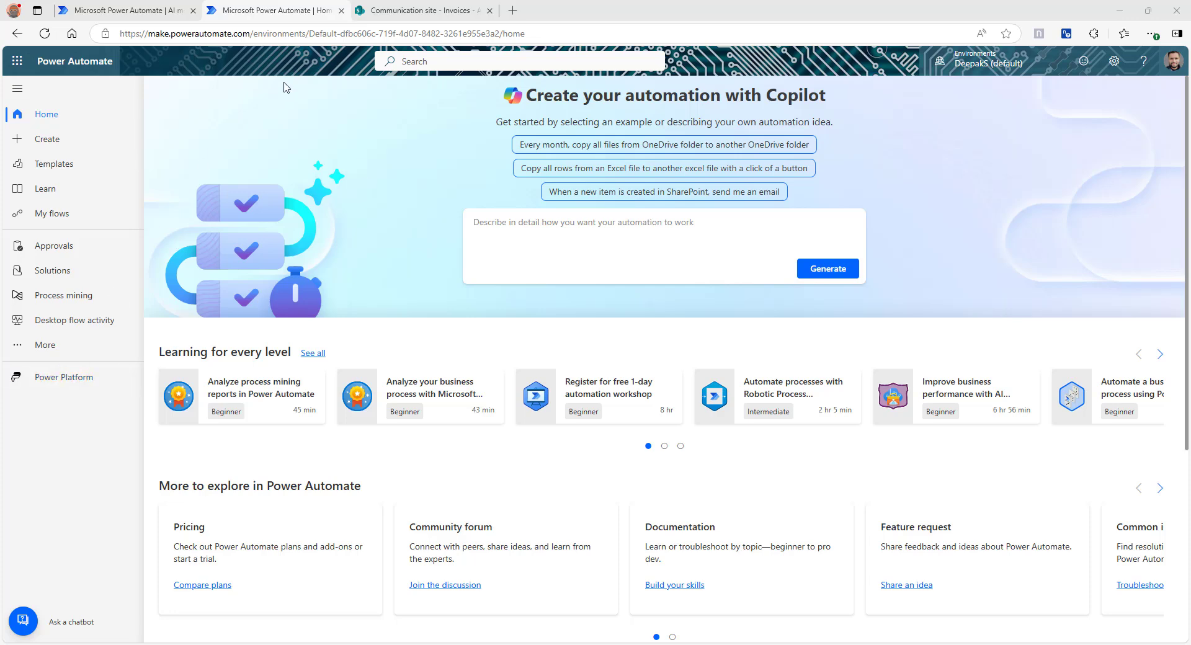
- Open the AI hub, browse the full library of prompt templates, and return to the hub overview
{"action": "left_click", "coordinate": [46, 351]}
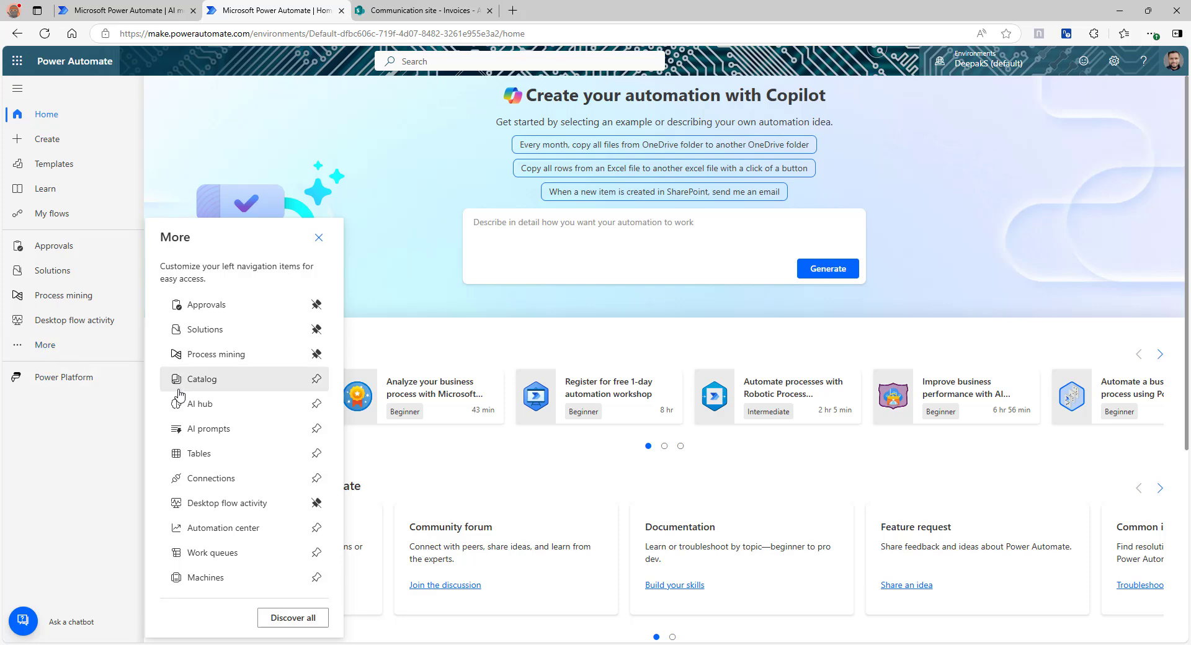
{"action": "left_click", "coordinate": [217, 412]}
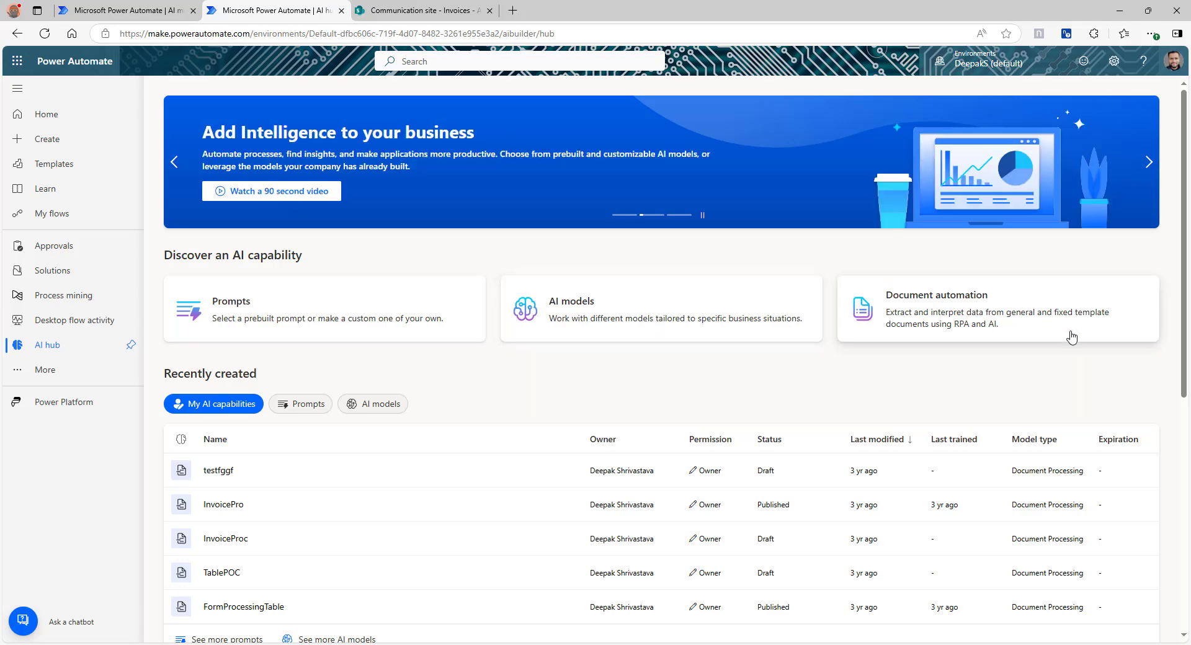
{"action": "left_click", "coordinate": [344, 329]}
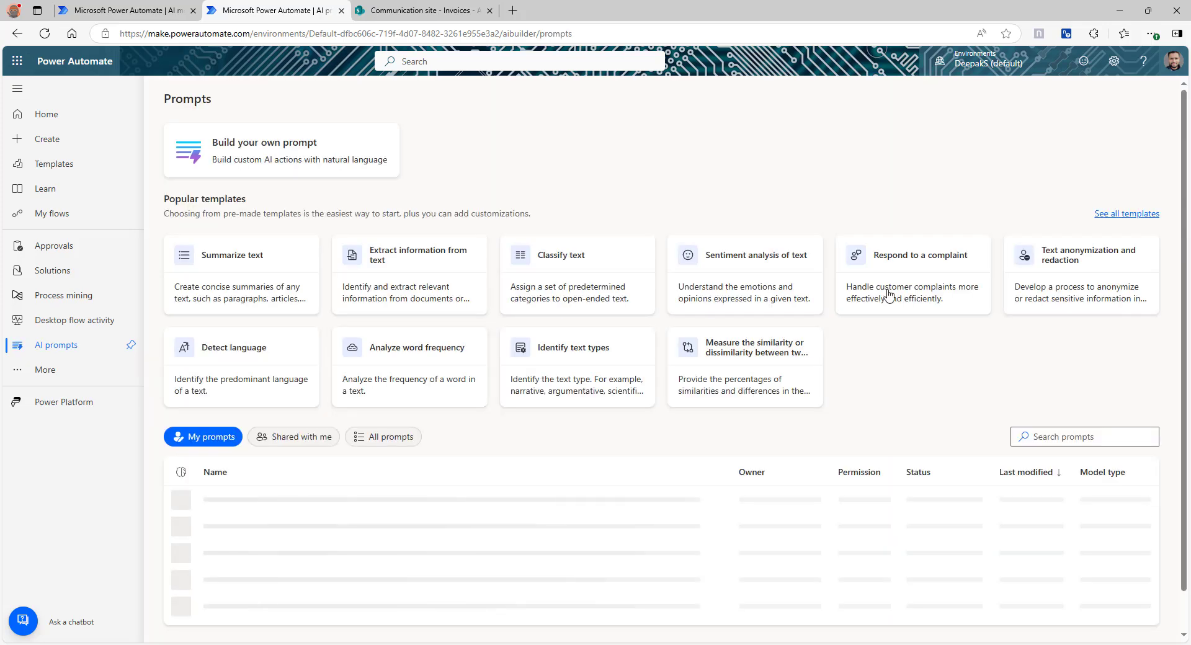
{"action": "left_click", "coordinate": [1124, 214]}
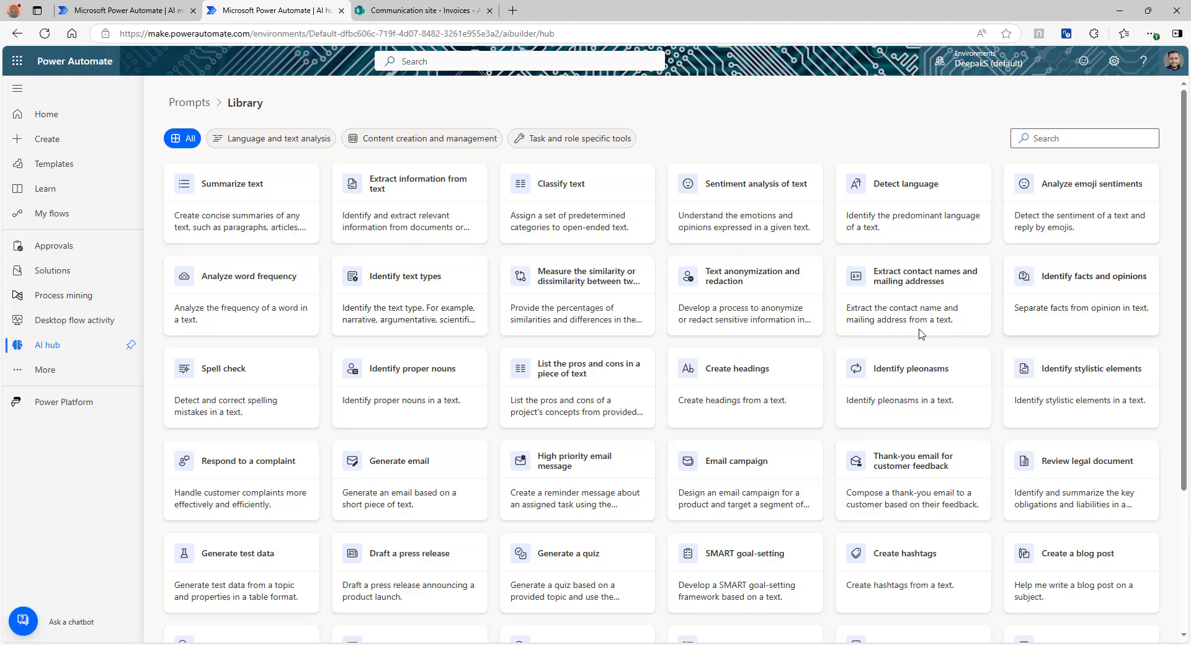
{"action": "scroll", "coordinate": [847, 494], "scroll_direction": "down", "scroll_amount": 1}
{"action": "scroll", "coordinate": [848, 494], "scroll_direction": "down", "scroll_amount": 2}
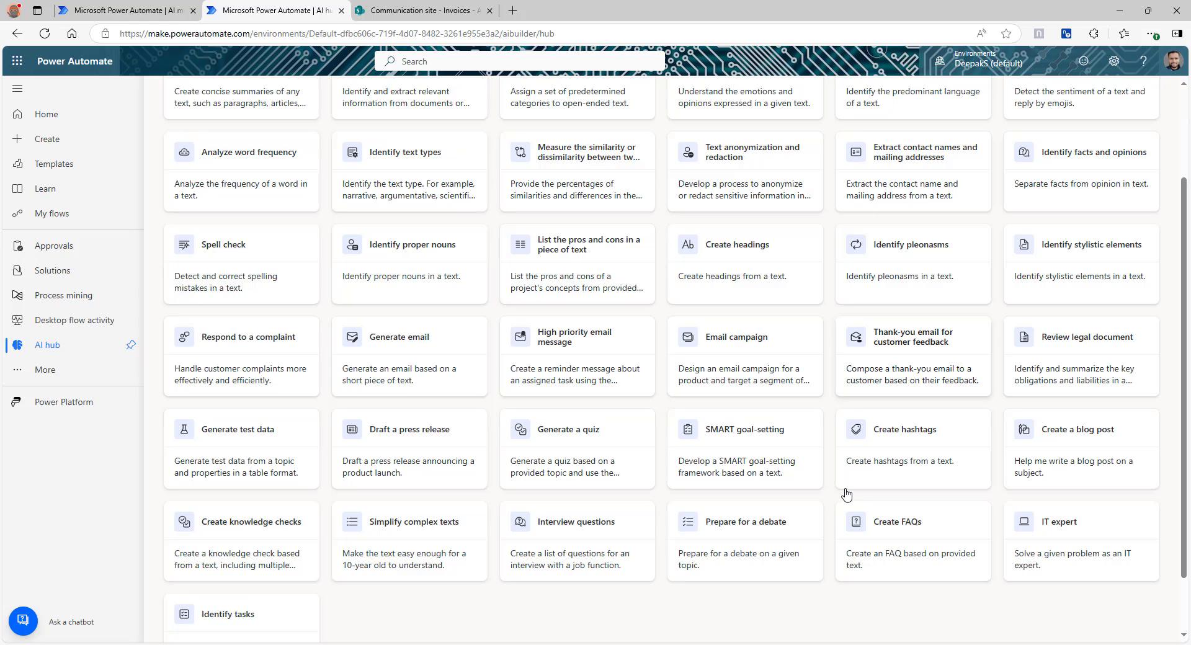
{"action": "key", "text": "alt+Left"}
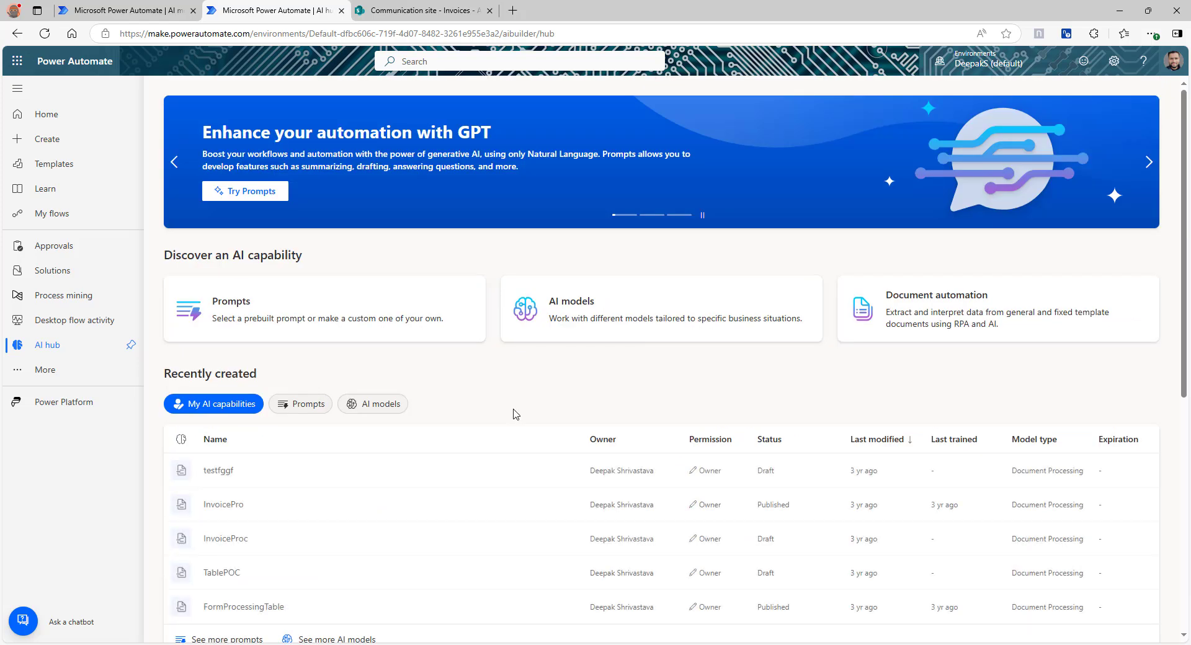
- Open the AI models section and show the models of all categories
{"action": "left_click", "coordinate": [647, 300]}
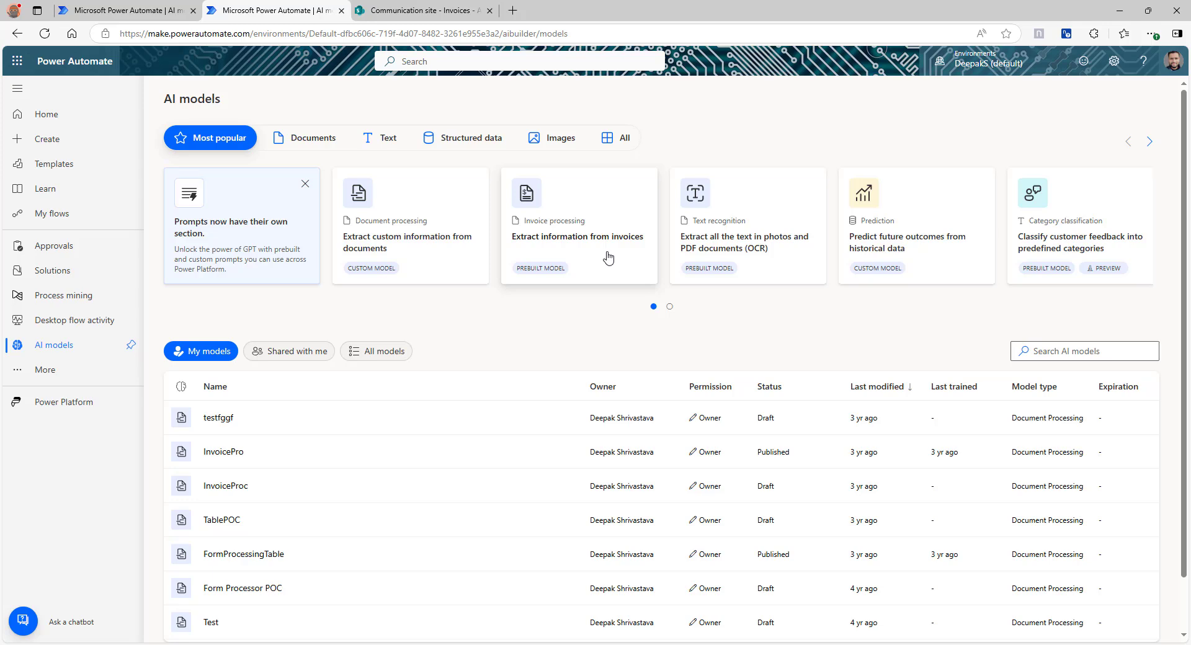
{"action": "left_click", "coordinate": [628, 143]}
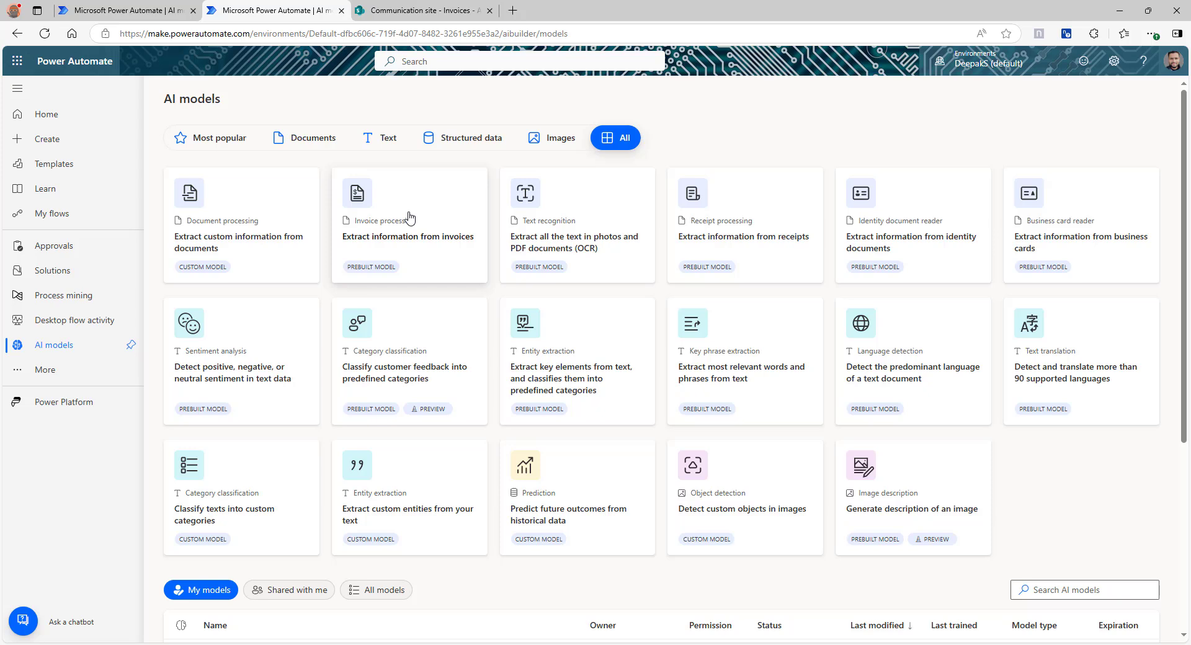
- Switch to the SharePoint Communication site and review the Invoices library and the Invoice Details list
{"action": "key", "text": "ctrl+Tab"}
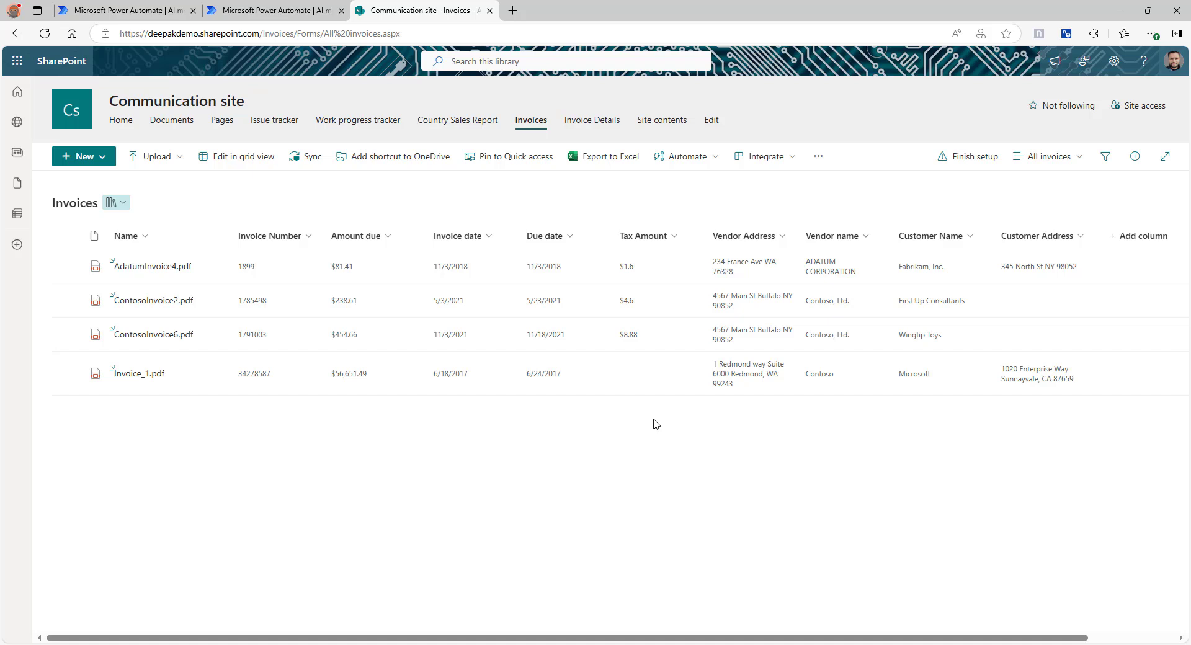
{"action": "left_click", "coordinate": [588, 124]}
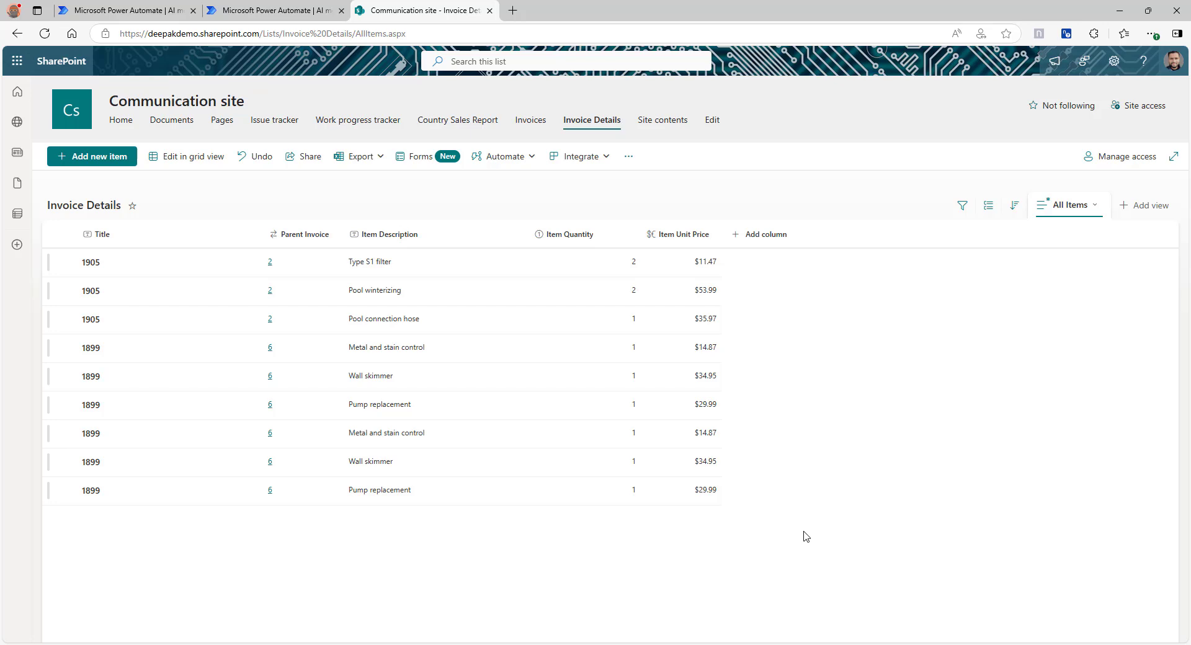
{"action": "left_click", "coordinate": [526, 124]}
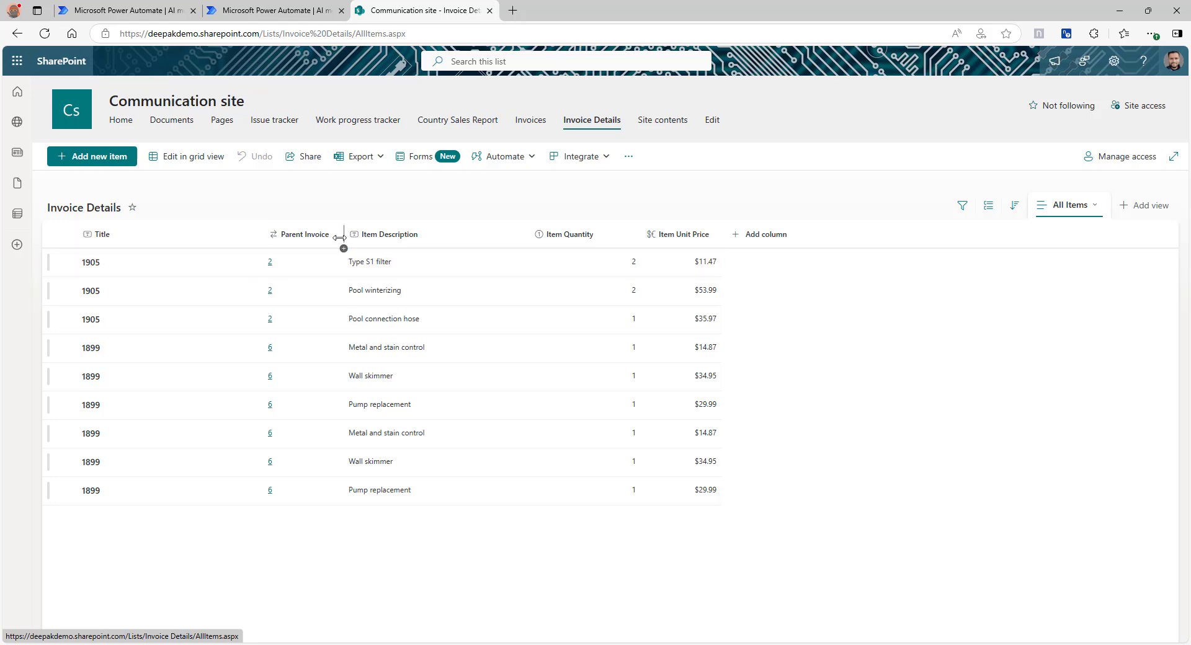
- Widen the Parent Invoice column in Invoice Details and inspect its lookup settings without changing them
{"action": "left_click_drag", "start_coordinate": [344, 237], "coordinate": [402, 237]}
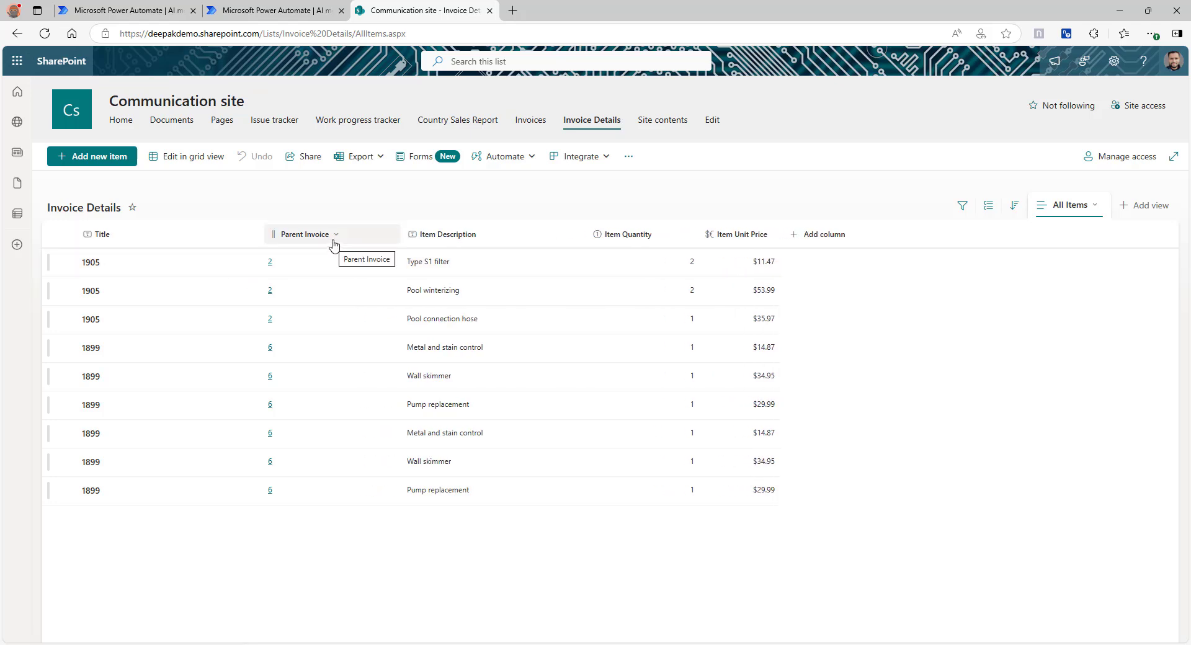
{"action": "left_click", "coordinate": [334, 245]}
{"action": "mouse_move", "coordinate": [314, 351]}
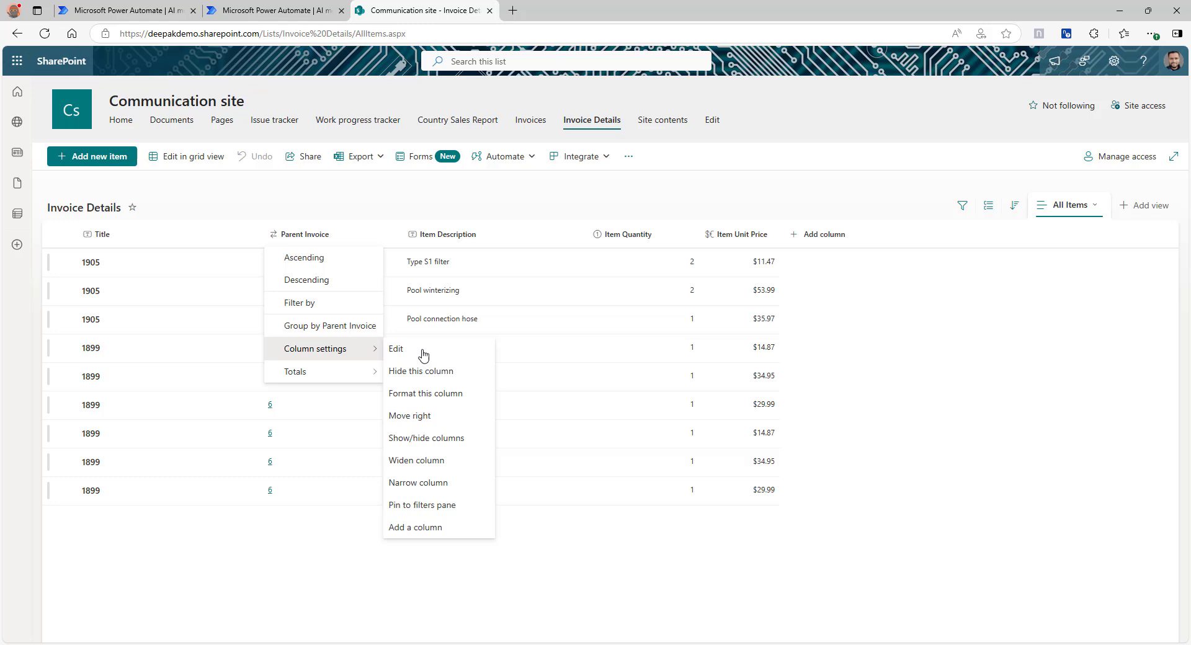
{"action": "left_click", "coordinate": [424, 354]}
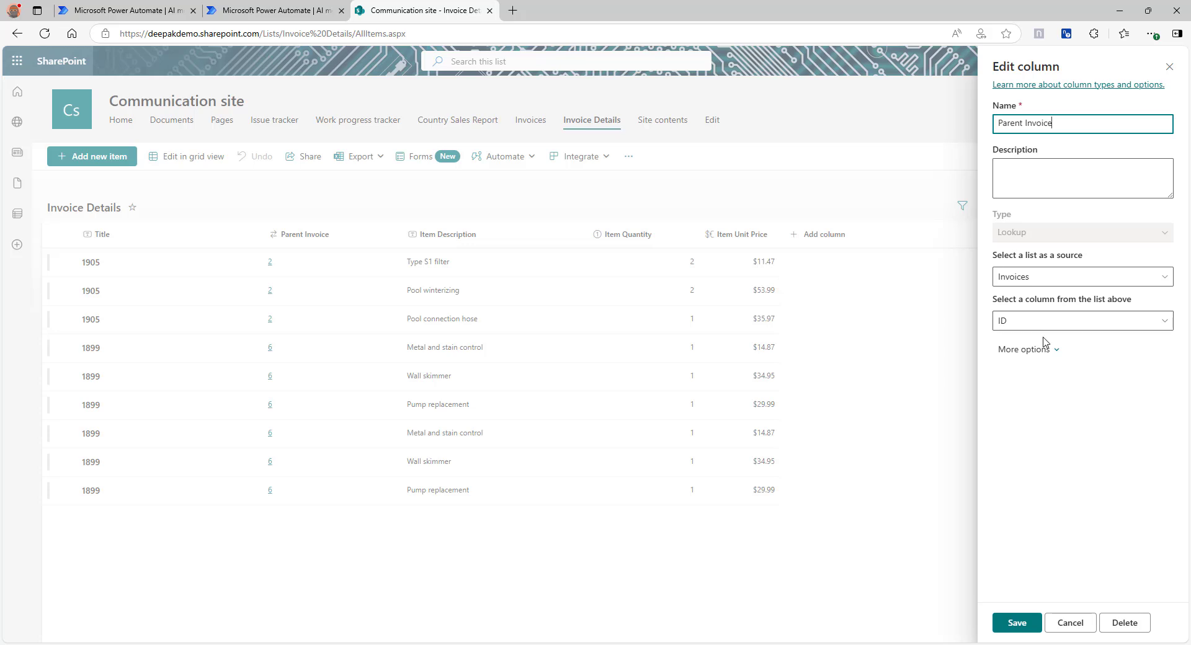
{"action": "left_click", "coordinate": [1070, 623]}
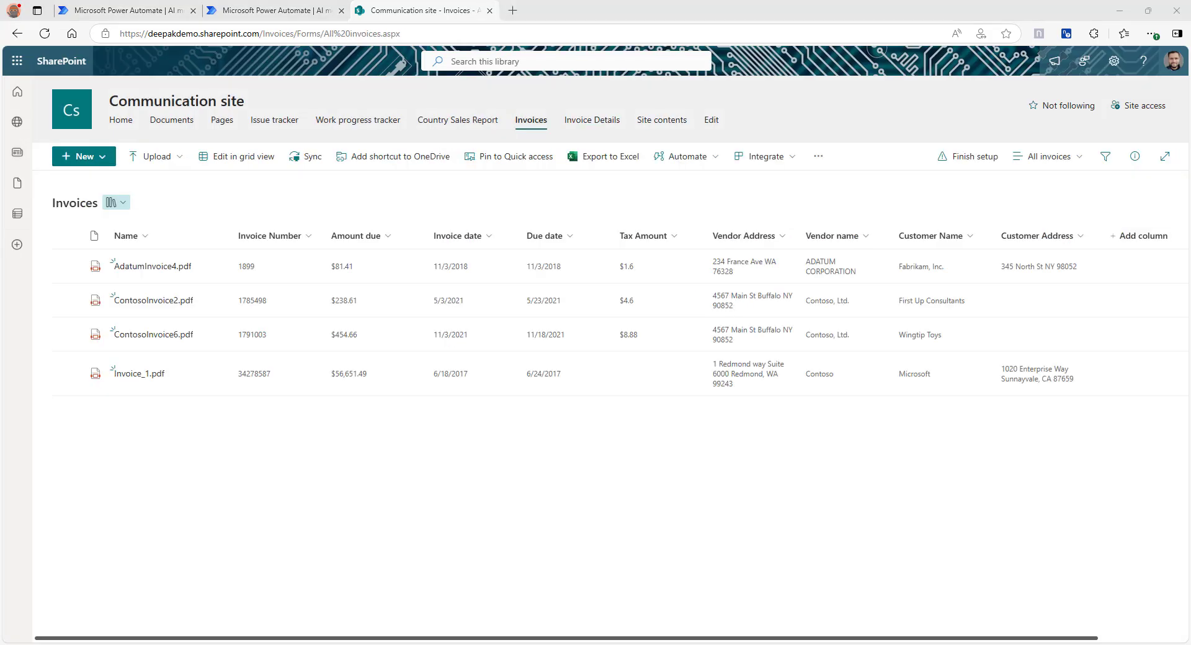
- Upload the file AdatumInvoice2.pdf to the Invoices library
{"action": "left_click_drag", "start_coordinate": [6, 350], "coordinate": [459, 430]}
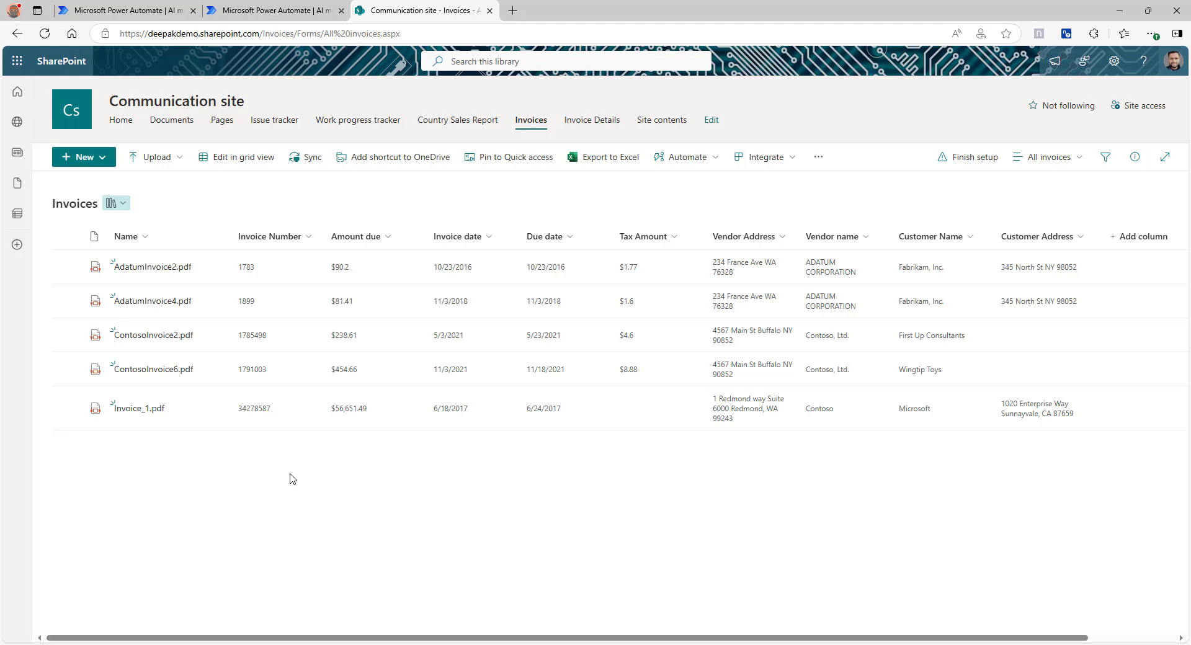
{"action": "left_click", "coordinate": [67, 263]}
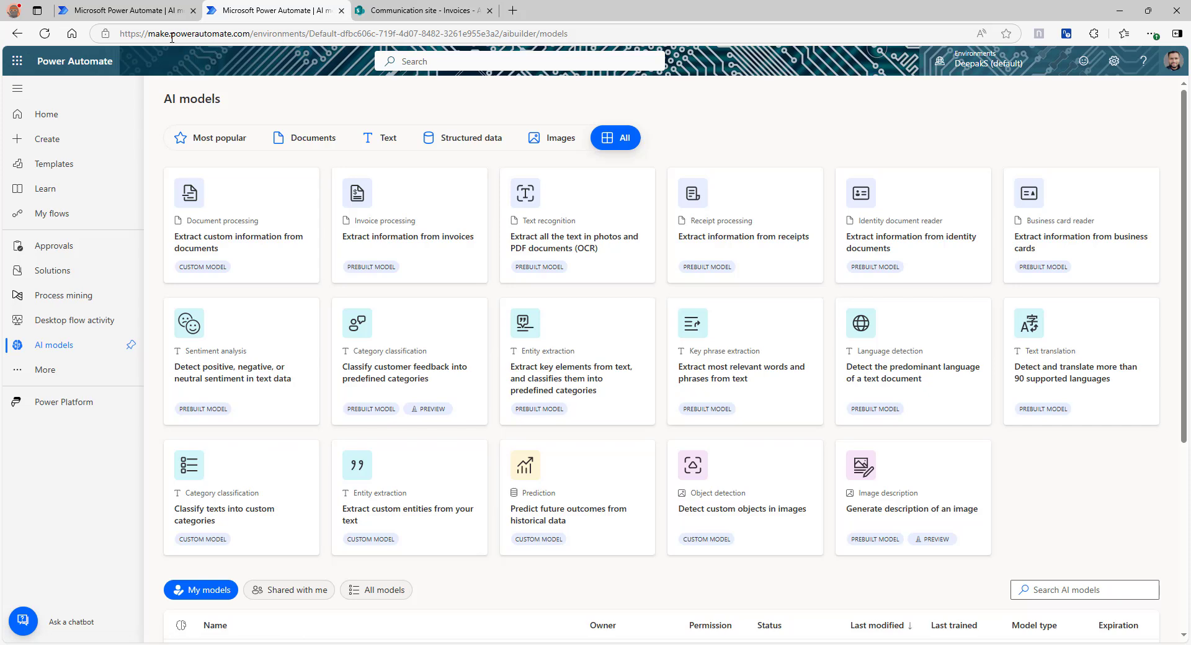
- Start an automated cloud flow in Power Automate without a preset trigger and turn off the new designer
{"action": "left_click", "coordinate": [55, 143]}
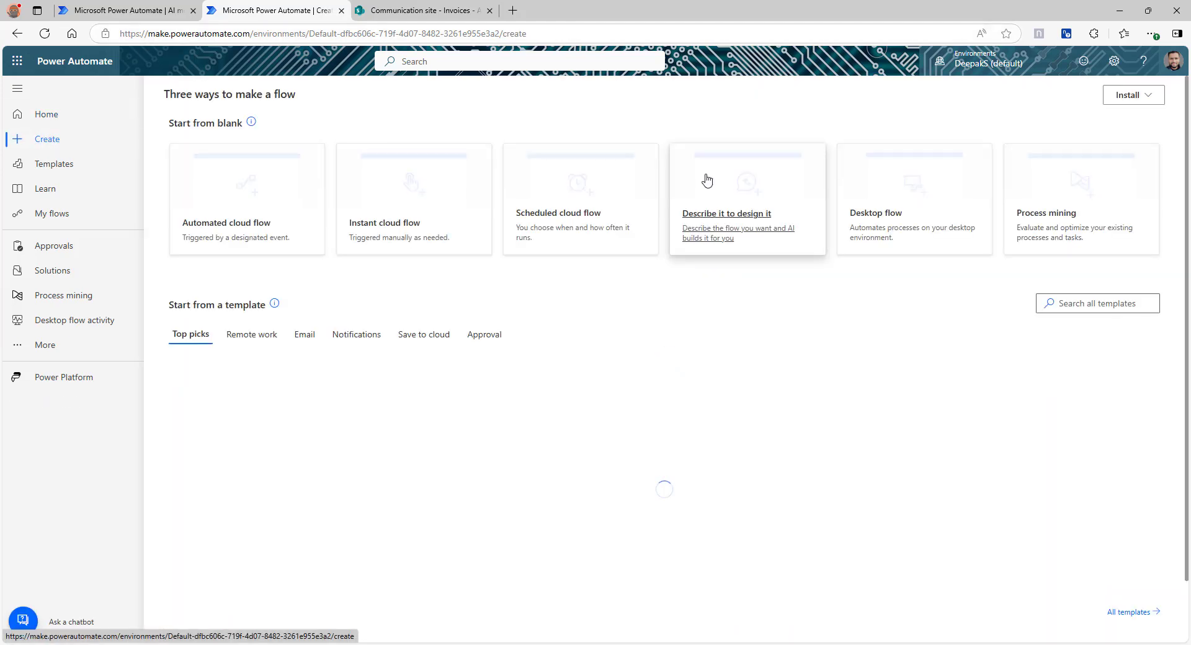
{"action": "left_click", "coordinate": [285, 202]}
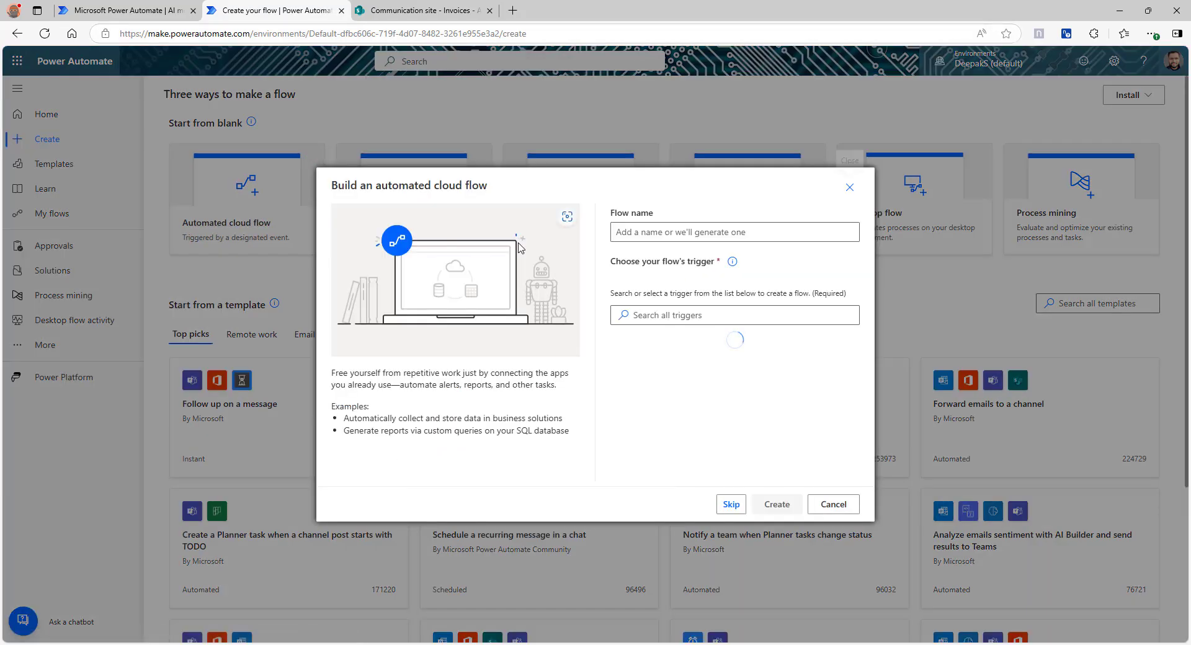
{"action": "left_click", "coordinate": [690, 429]}
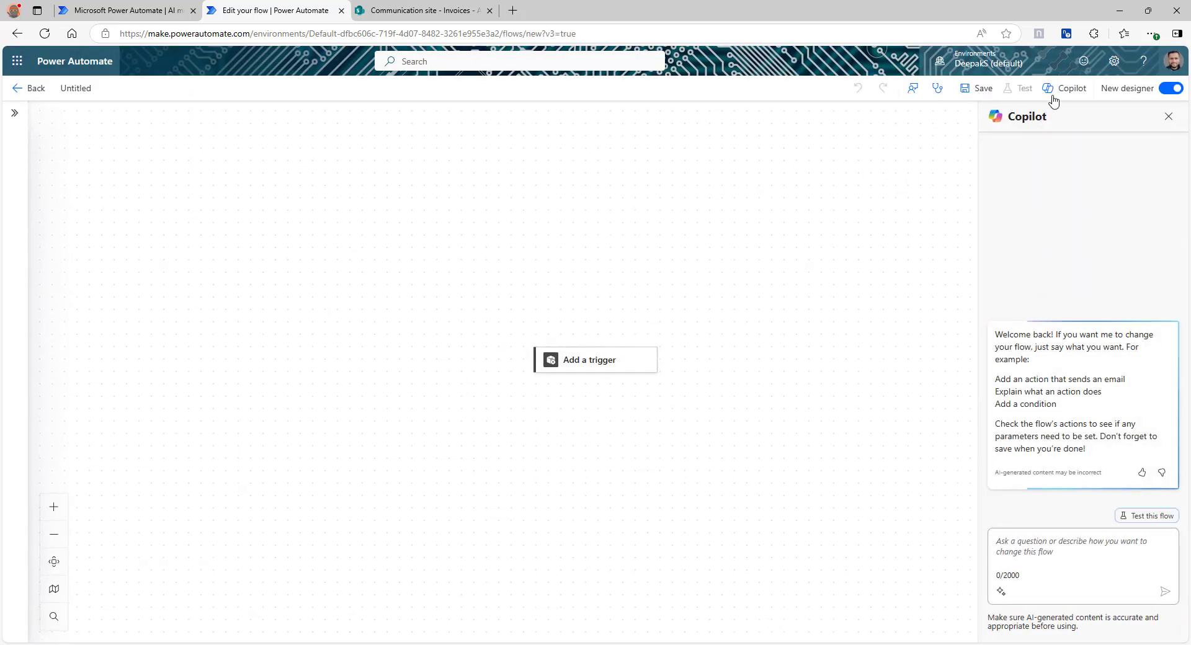
{"action": "left_click", "coordinate": [1170, 88]}
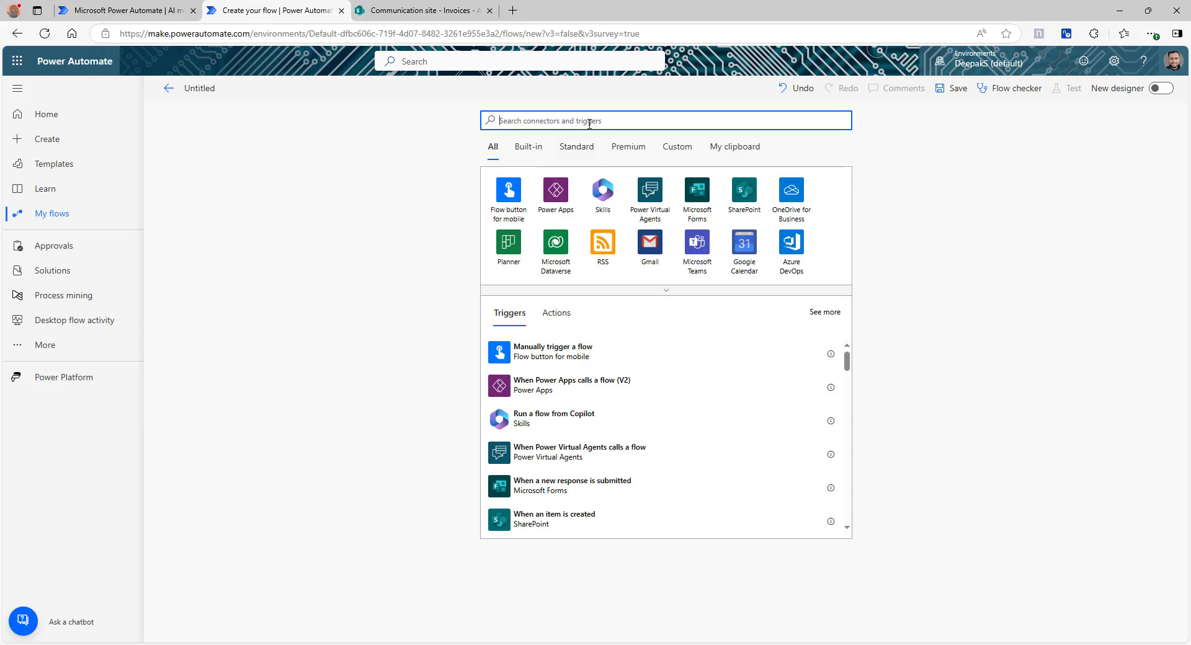
- Add the SharePoint trigger When a file is created (properties only) for the Invoices library of the Communication site
{"action": "left_click", "coordinate": [744, 190]}
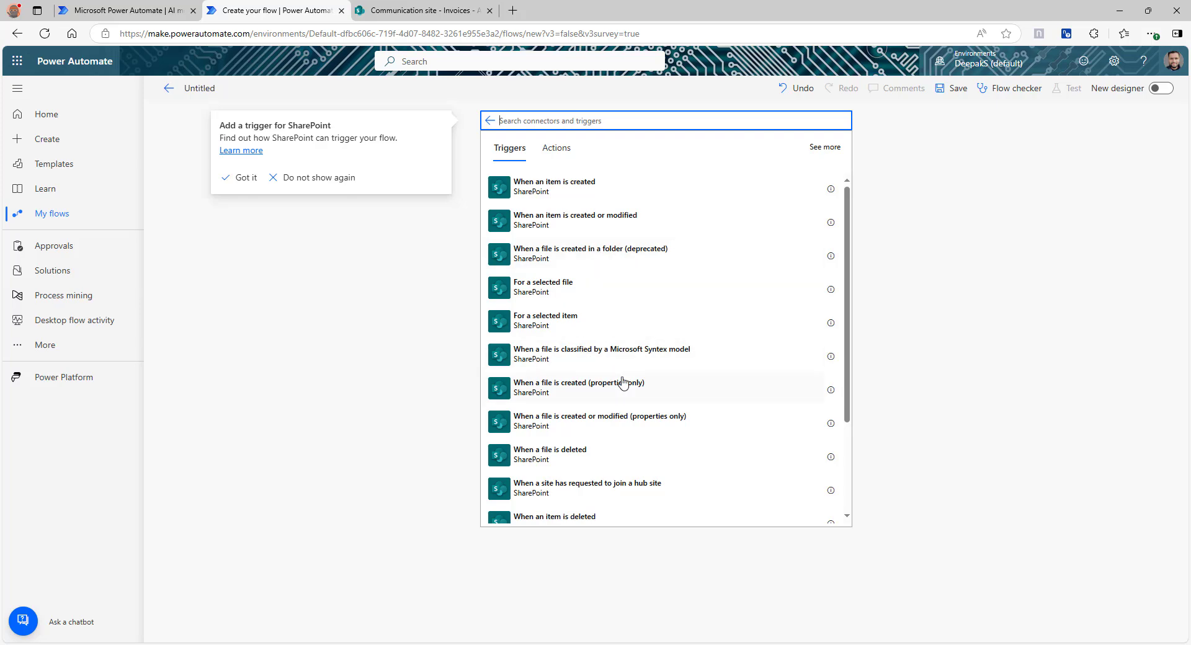
{"action": "left_click", "coordinate": [606, 391]}
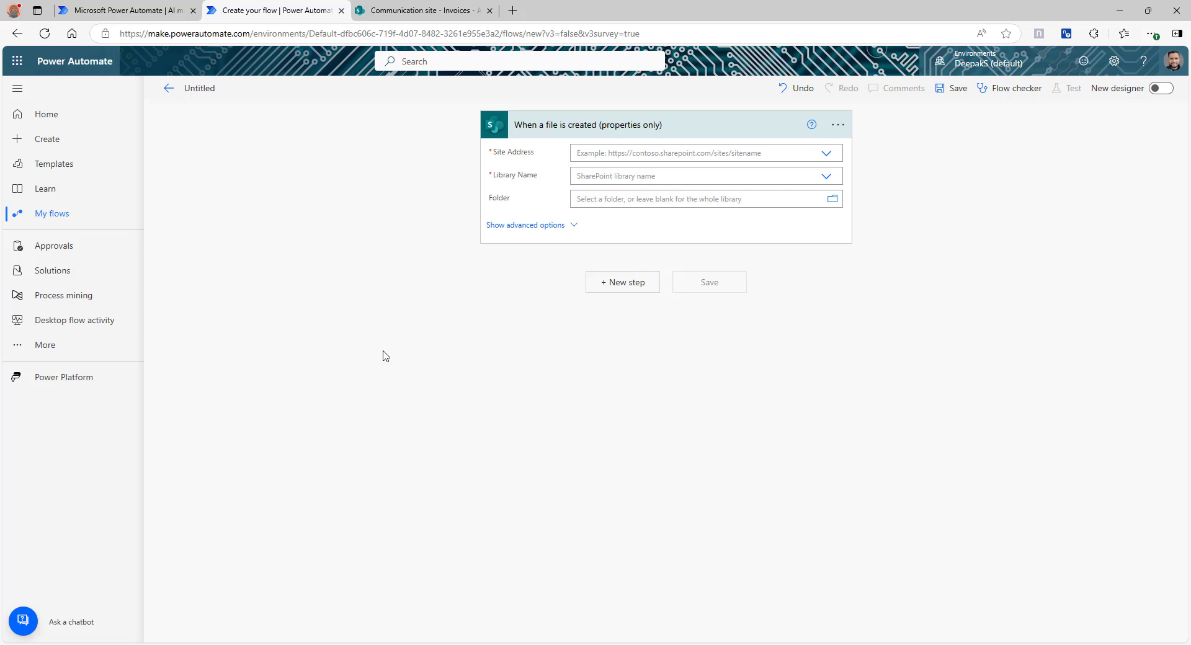
{"action": "left_click", "coordinate": [682, 152]}
{"action": "left_click", "coordinate": [739, 236]}
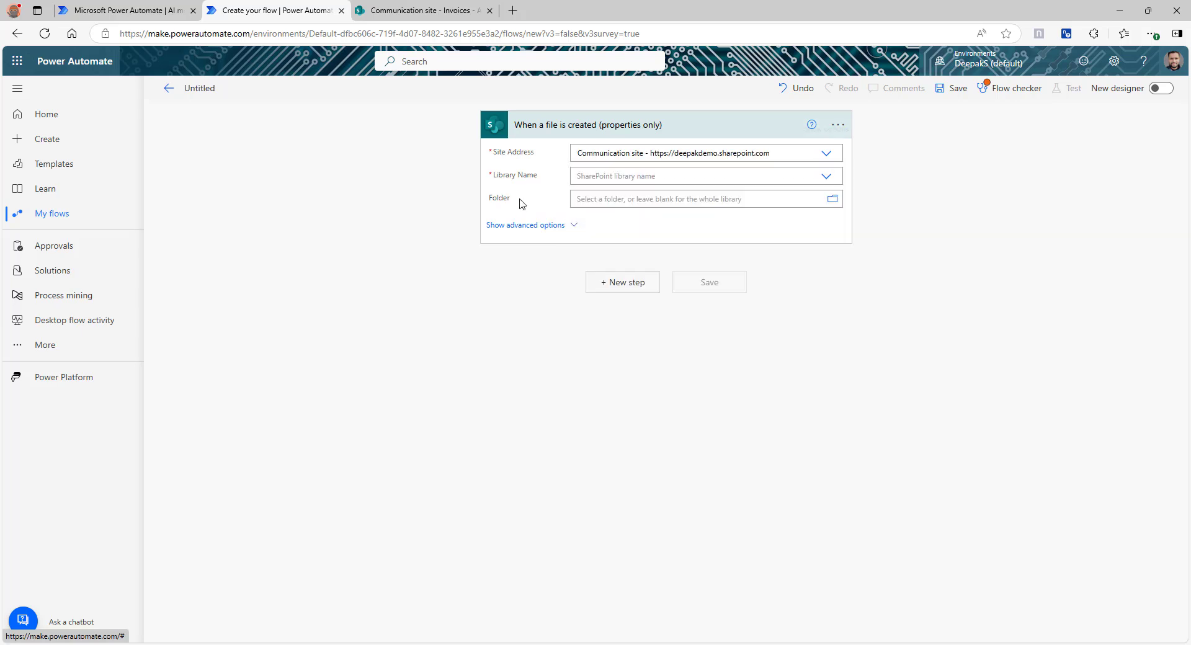
{"action": "left_click", "coordinate": [826, 176]}
{"action": "left_click", "coordinate": [593, 273]}
- Add the SharePoint action Get file content below the trigger
{"action": "left_click", "coordinate": [621, 282]}
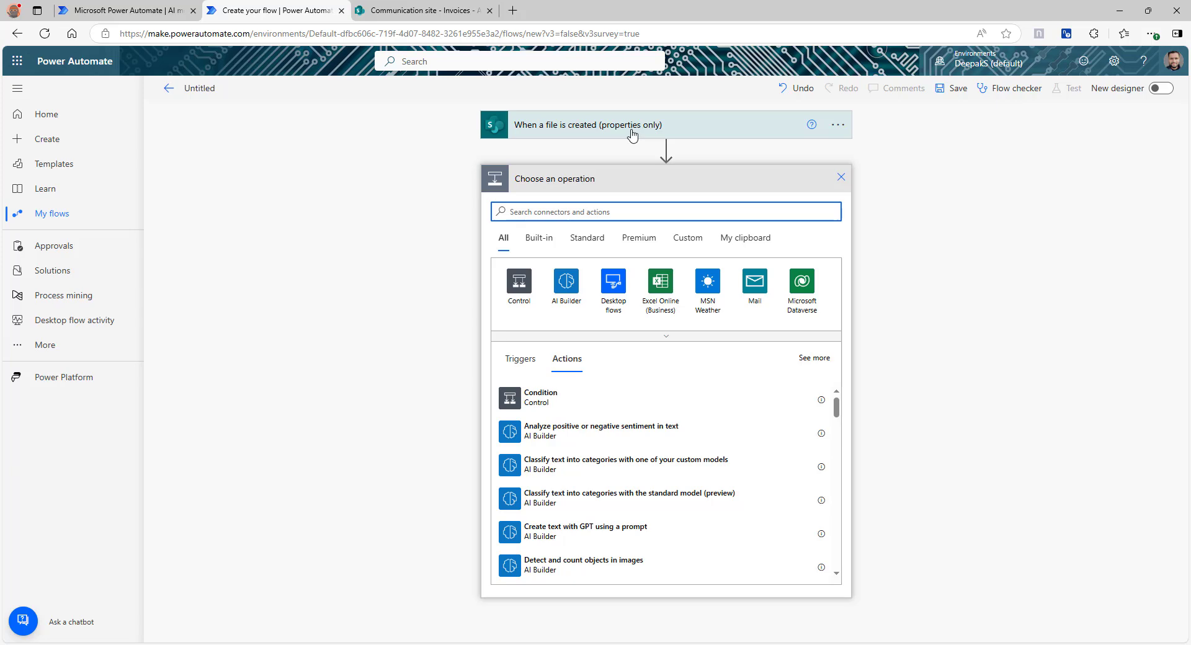
{"action": "type", "text": "get file conte"}
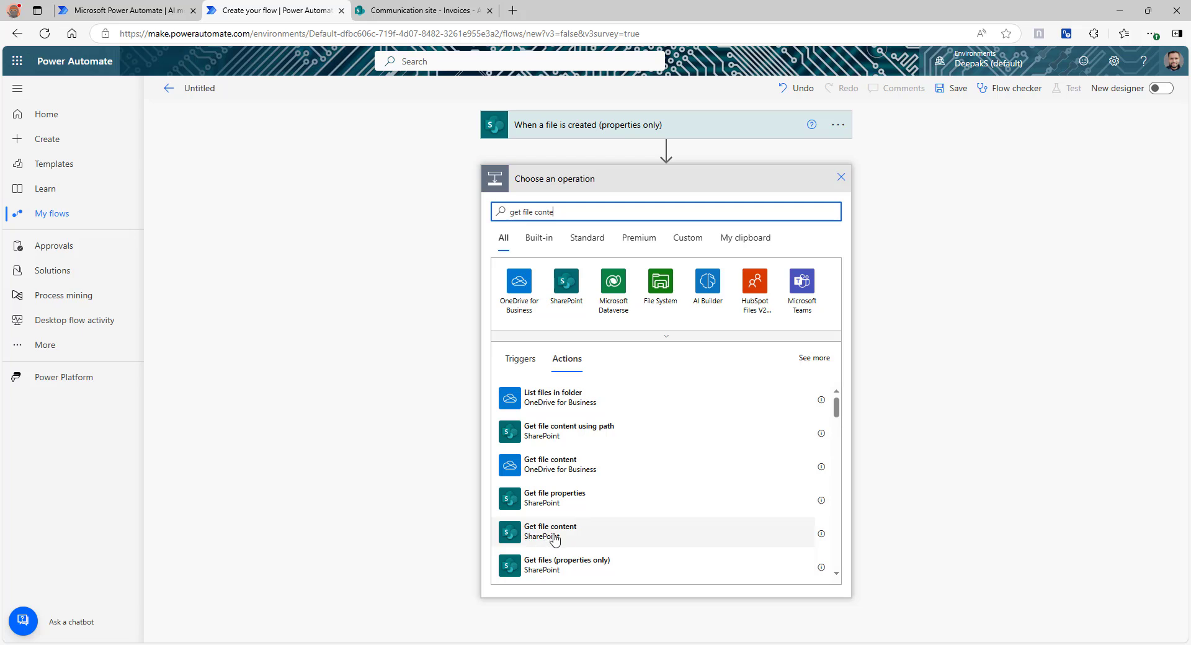
{"action": "left_click", "coordinate": [157, 423]}
{"action": "left_click", "coordinate": [550, 531]}
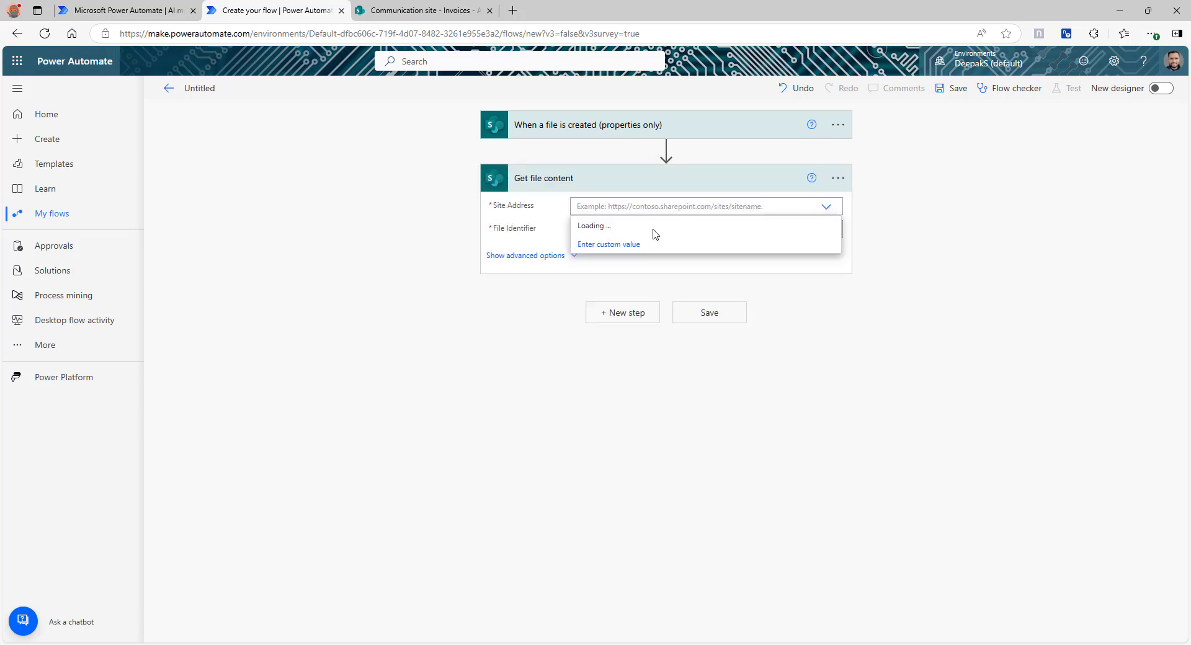
- Set the Get file content action's site address to Communication site and its File Identifier to the trigger's Identifier dynamic content
{"action": "left_click", "coordinate": [654, 235]}
{"action": "left_click", "coordinate": [512, 234]}
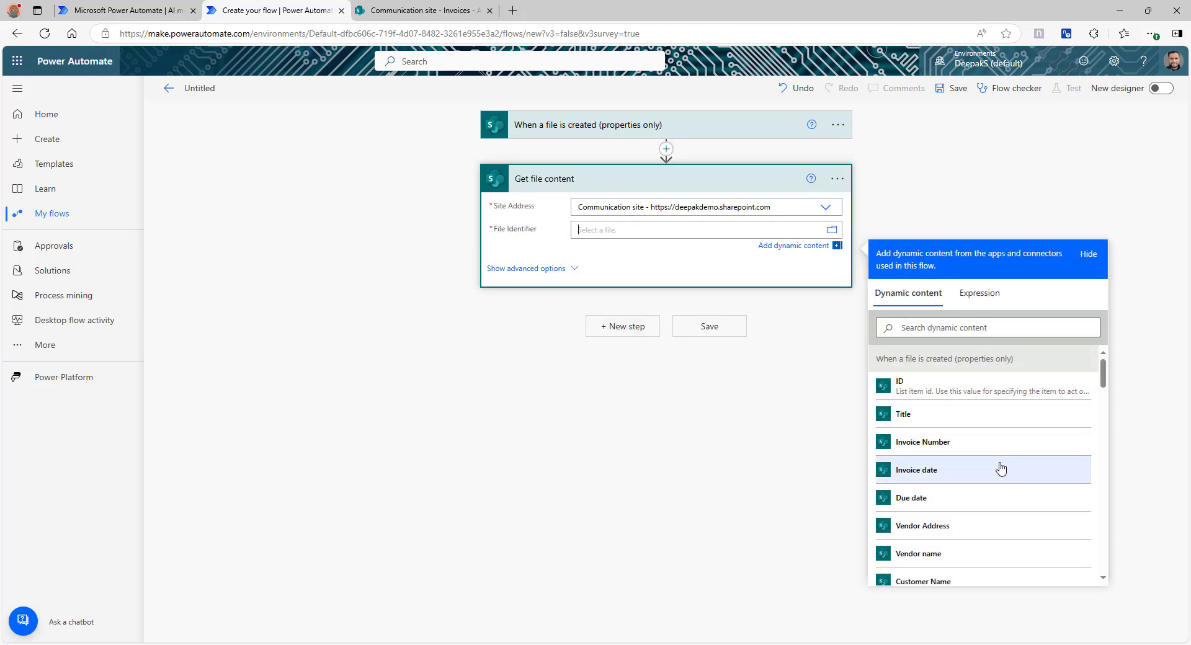
{"action": "scroll", "coordinate": [999, 471], "scroll_direction": "down", "scroll_amount": 10}
{"action": "scroll", "coordinate": [995, 464], "scroll_direction": "down", "scroll_amount": 6}
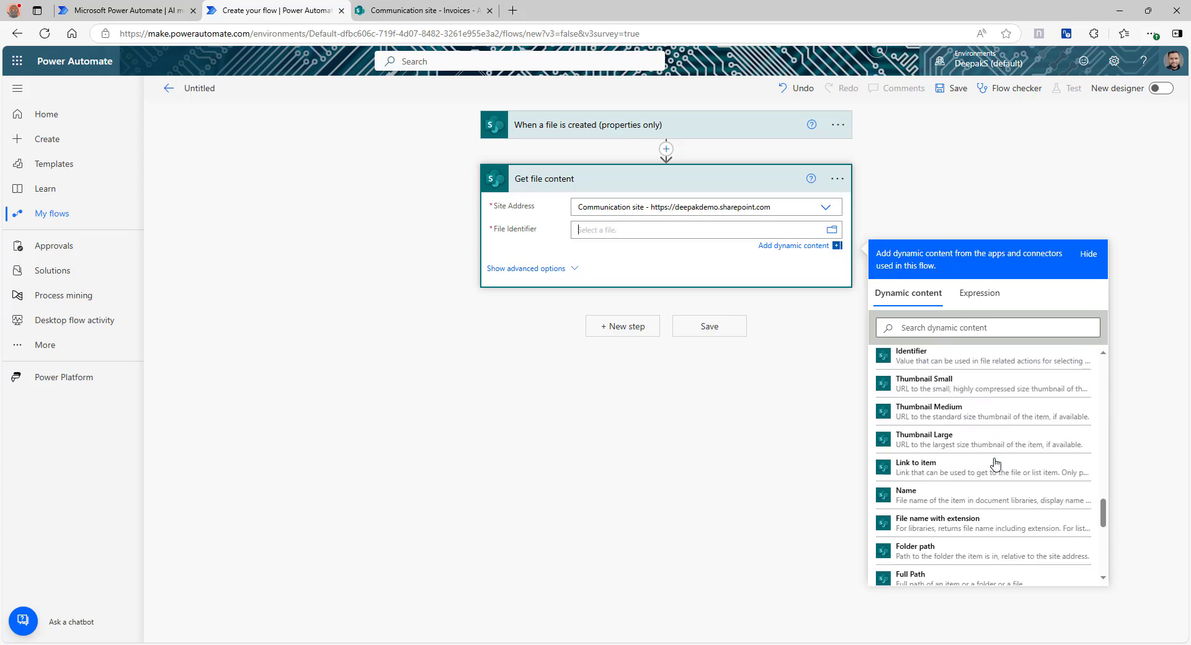
{"action": "scroll", "coordinate": [930, 475], "scroll_direction": "up", "scroll_amount": 2}
{"action": "left_click", "coordinate": [928, 479]}
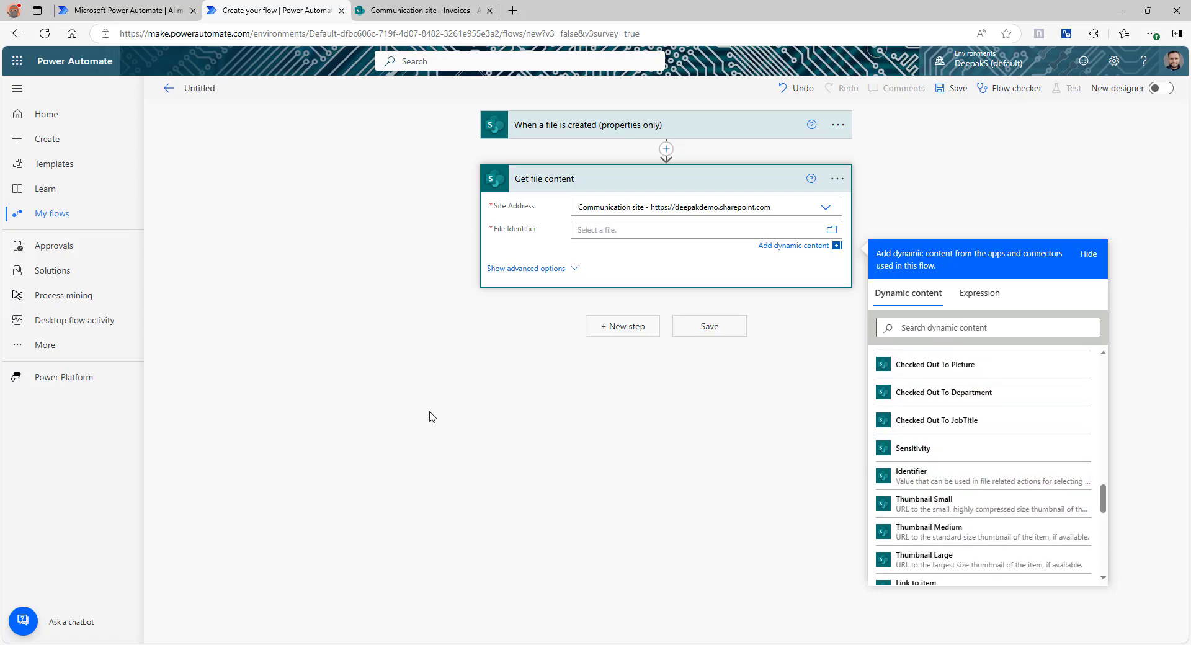
{"action": "scroll", "coordinate": [1005, 459], "scroll_direction": "up", "scroll_amount": 4}
{"action": "scroll", "coordinate": [1018, 448], "scroll_direction": "up", "scroll_amount": 10}
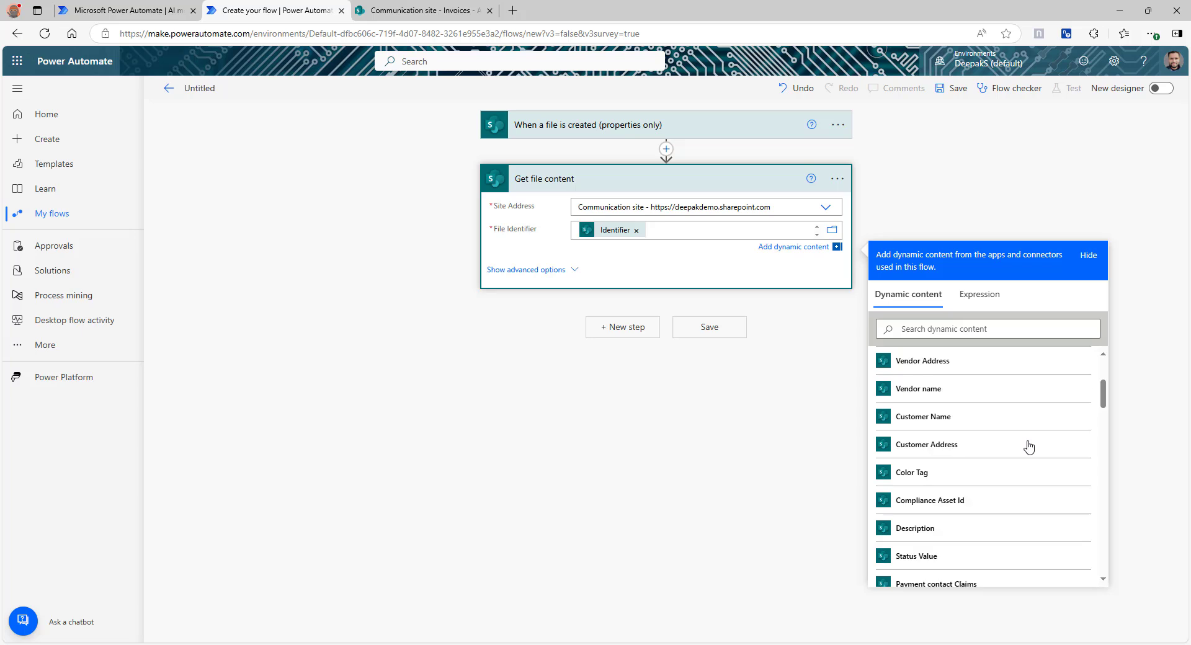
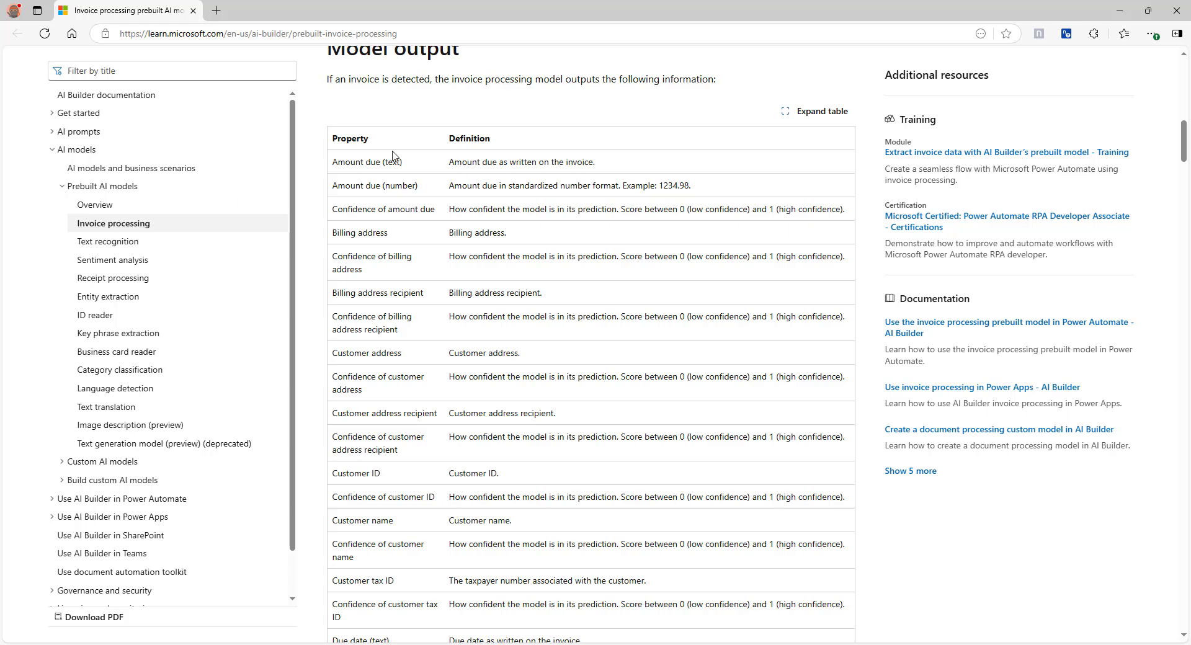
- Examine the model output properties in the invoice processing documentation, from the amount due down to the line items
{"action": "left_click_drag", "start_coordinate": [334, 138], "coordinate": [475, 224]}
{"action": "scroll", "coordinate": [446, 260], "scroll_direction": "down", "scroll_amount": 1}
{"action": "left_click", "coordinate": [389, 118]}
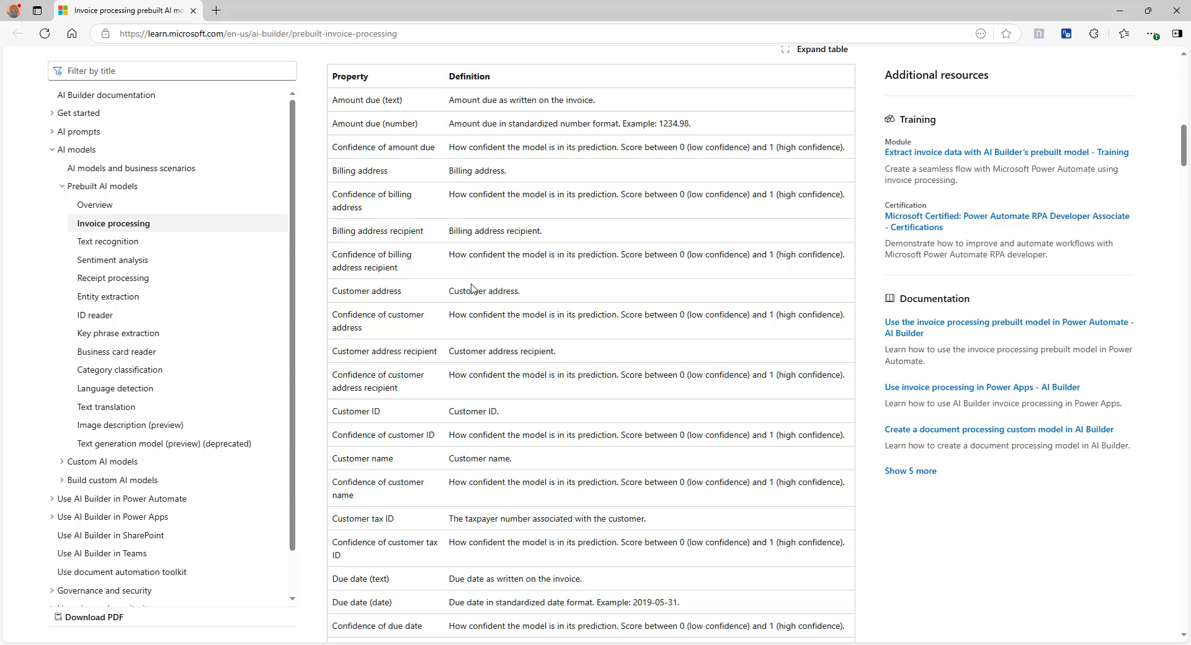
{"action": "scroll", "coordinate": [472, 288], "scroll_direction": "down", "scroll_amount": 3}
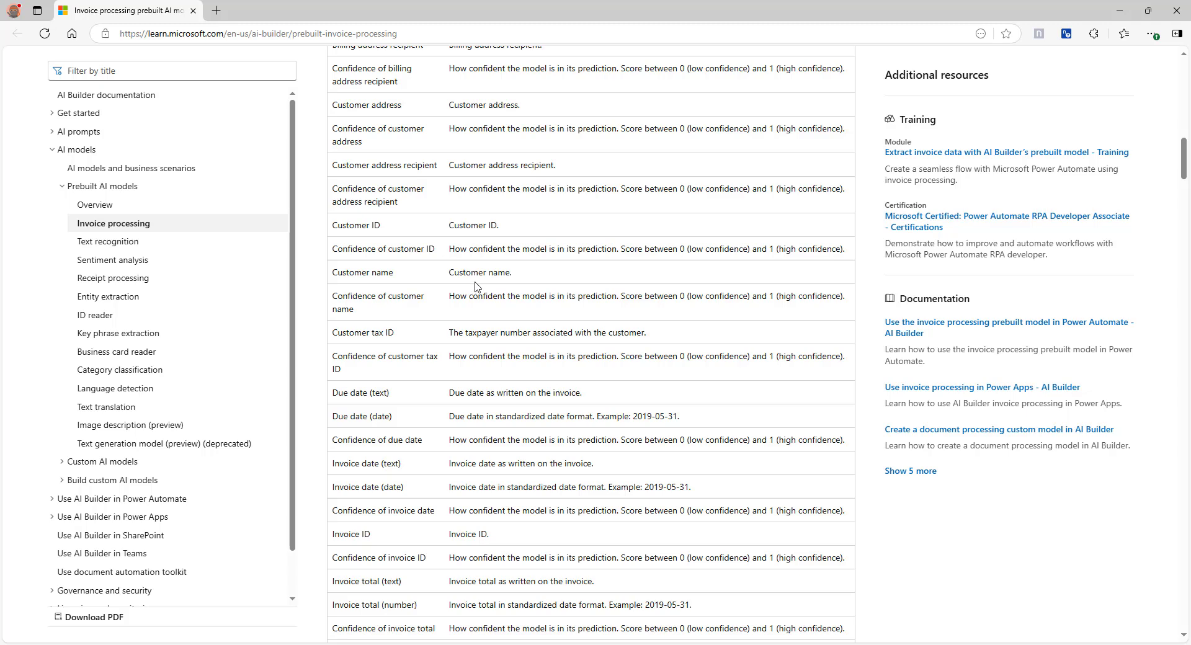
{"action": "scroll", "coordinate": [475, 287], "scroll_direction": "down", "scroll_amount": 2}
{"action": "scroll", "coordinate": [476, 281], "scroll_direction": "down", "scroll_amount": 6}
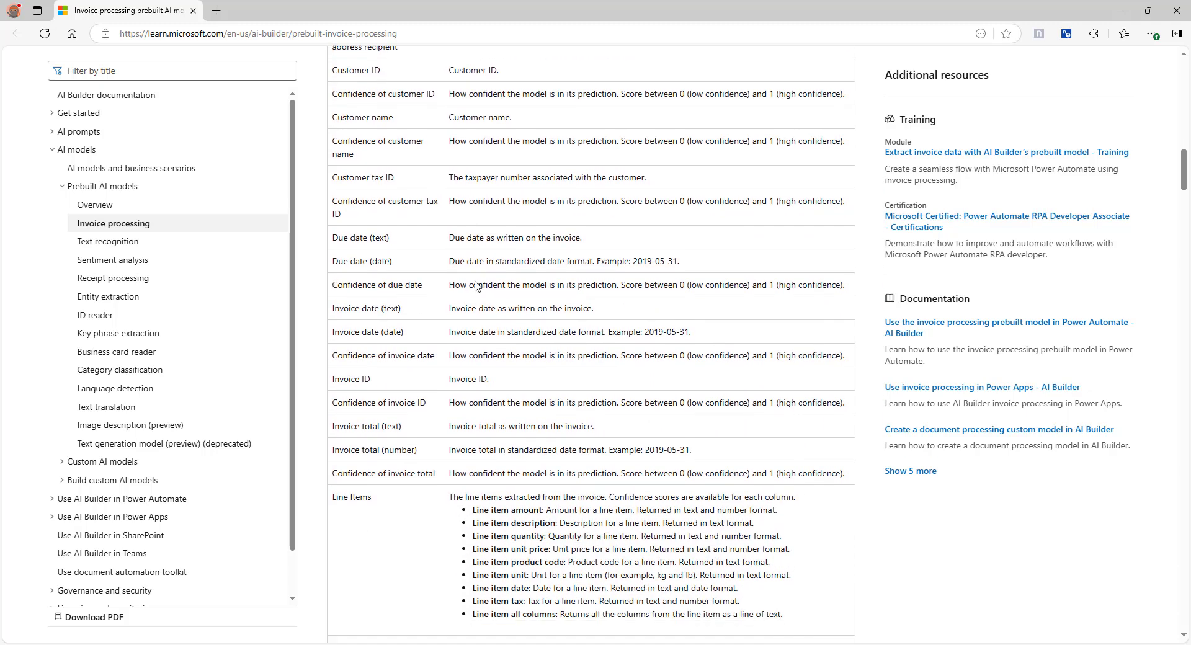
- Examine the remaining model output properties in the invoice processing documentation, including payment terms, service and shipping details, and review the list again from its beginning
{"action": "scroll", "coordinate": [476, 283], "scroll_direction": "down", "scroll_amount": 5}
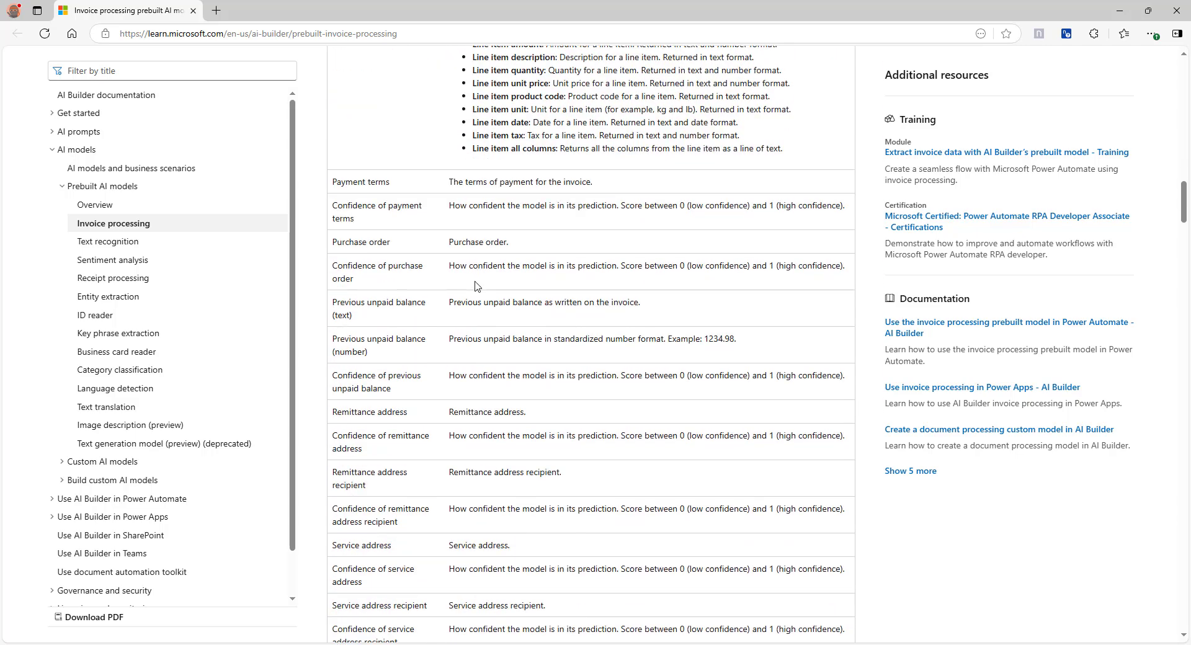
{"action": "scroll", "coordinate": [475, 285], "scroll_direction": "down", "scroll_amount": 13}
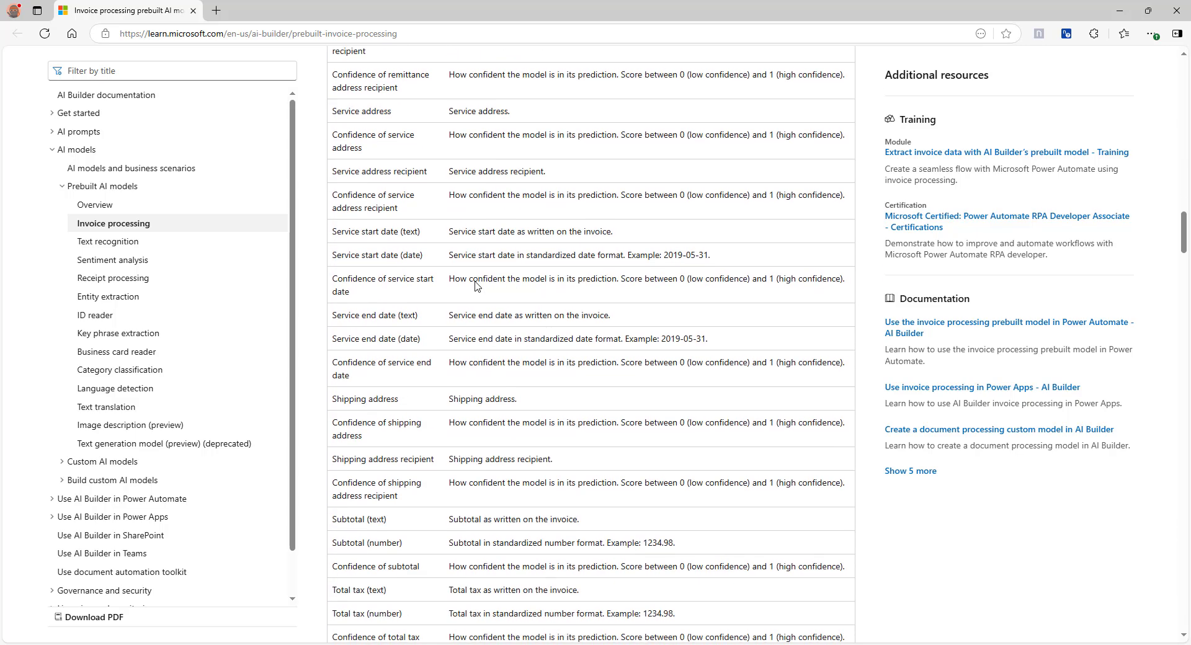
{"action": "scroll", "coordinate": [475, 286], "scroll_direction": "up", "scroll_amount": 20}
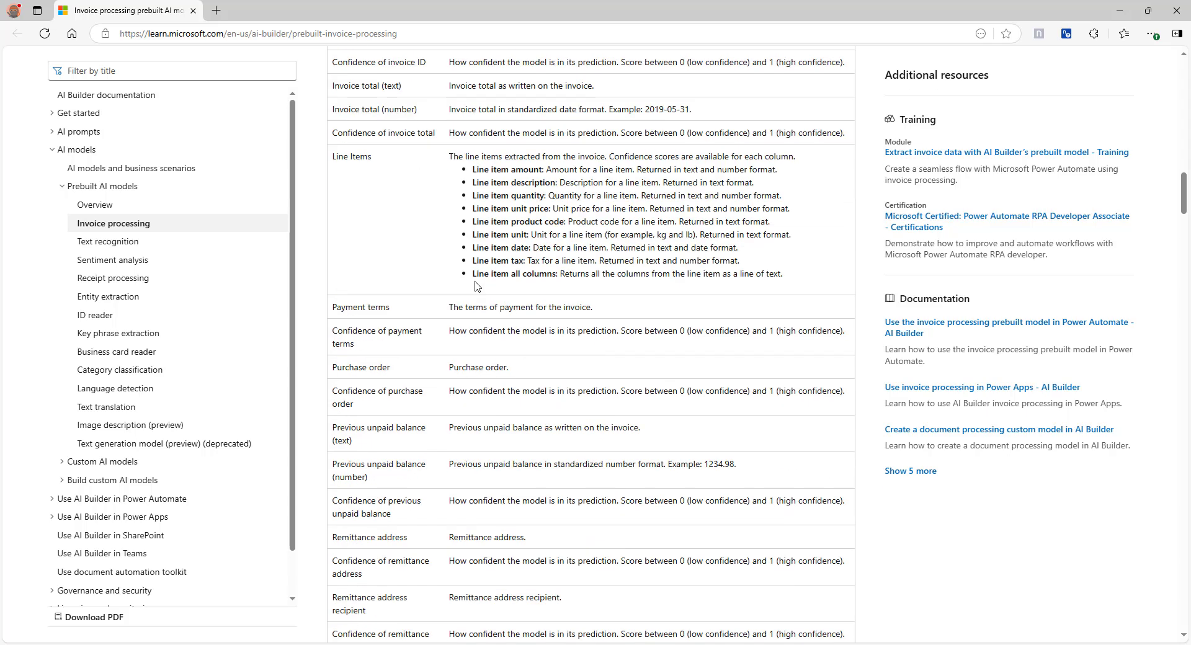
{"action": "scroll", "coordinate": [475, 286], "scroll_direction": "up", "scroll_amount": 6}
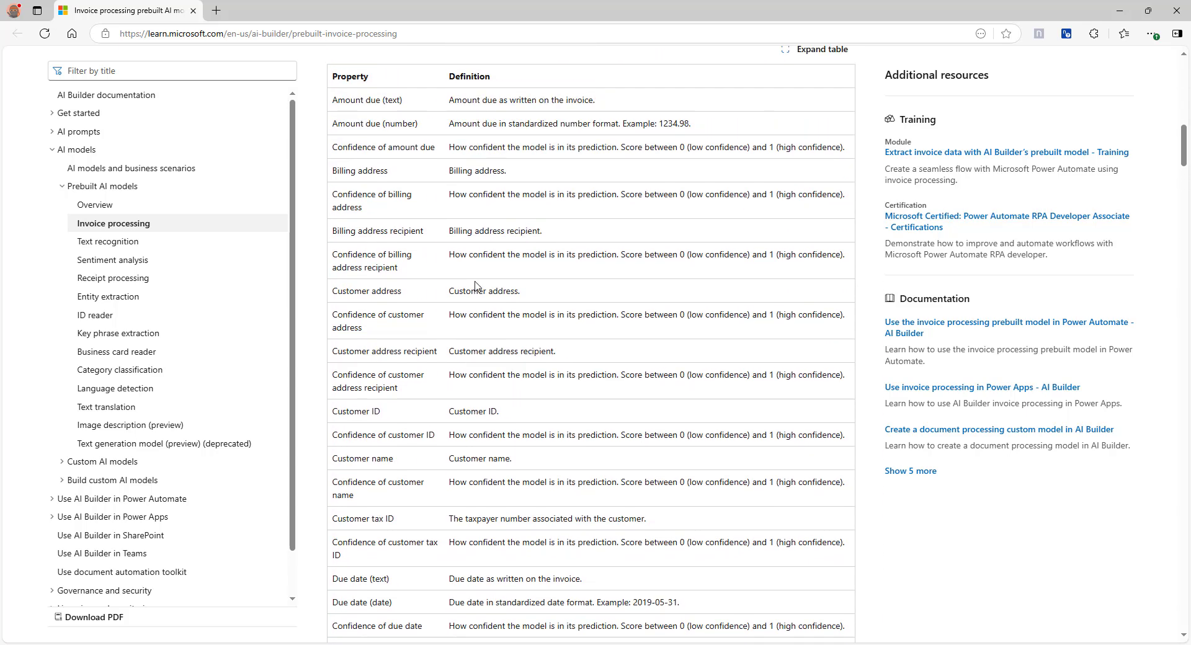
{"action": "scroll", "coordinate": [476, 286], "scroll_direction": "up", "scroll_amount": 1}
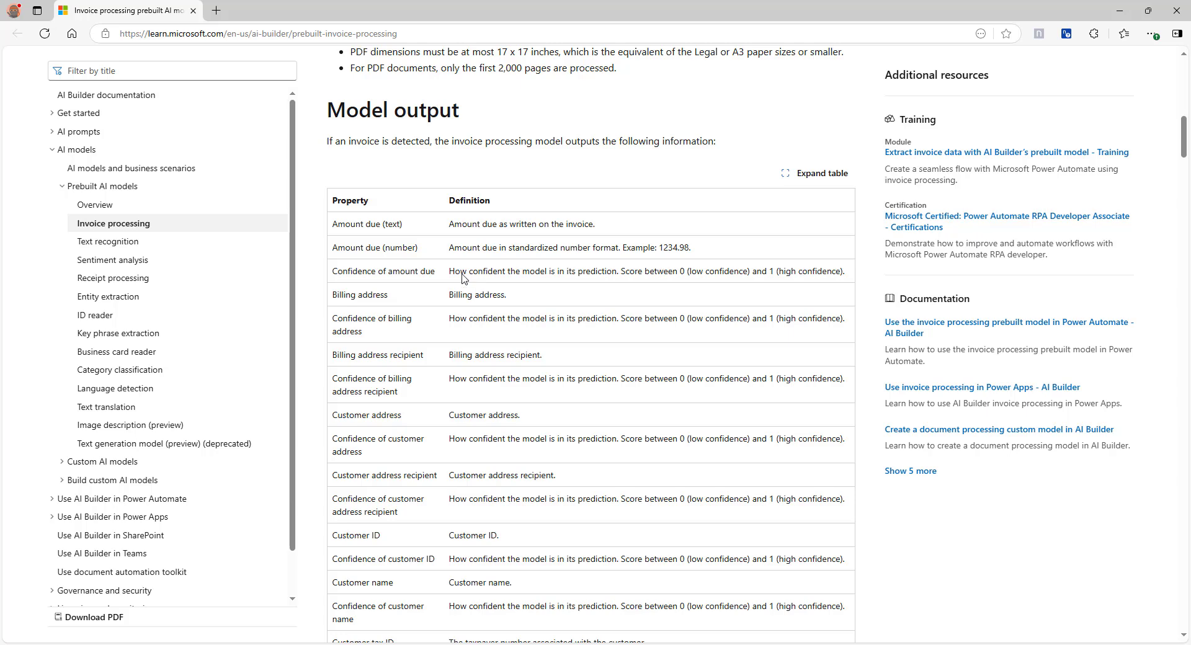
{"action": "scroll", "coordinate": [408, 345], "scroll_direction": "down", "scroll_amount": 1}
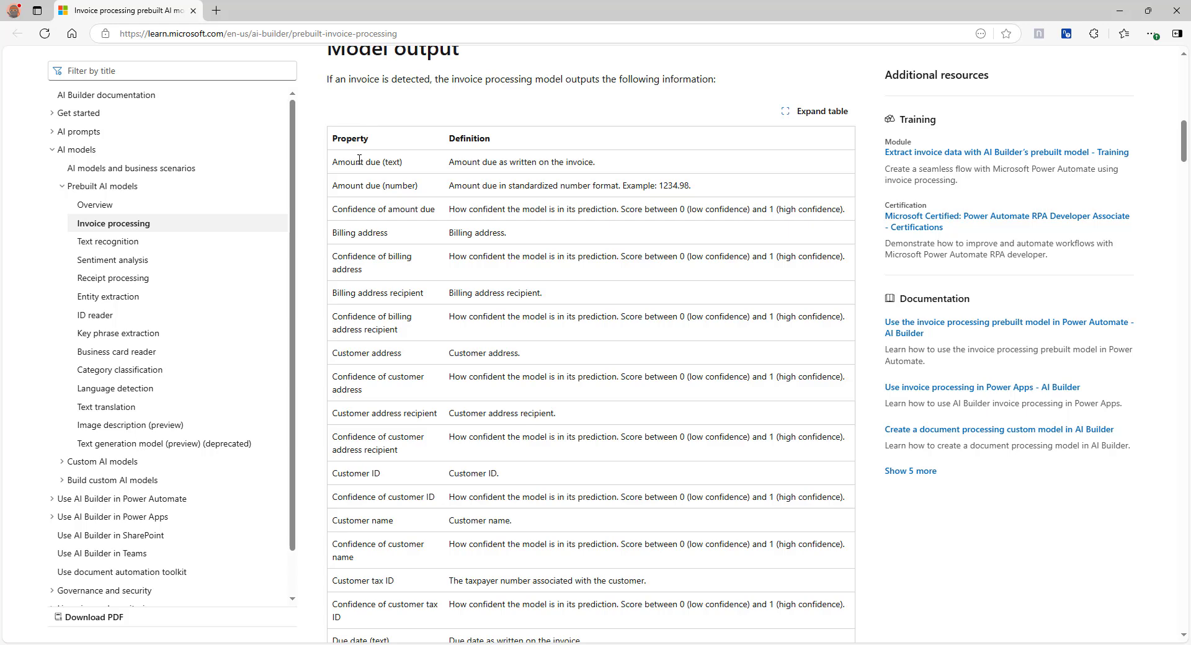
{"action": "scroll", "coordinate": [380, 352], "scroll_direction": "down", "scroll_amount": 3}
{"action": "scroll", "coordinate": [695, 244], "scroll_direction": "up", "scroll_amount": 3}
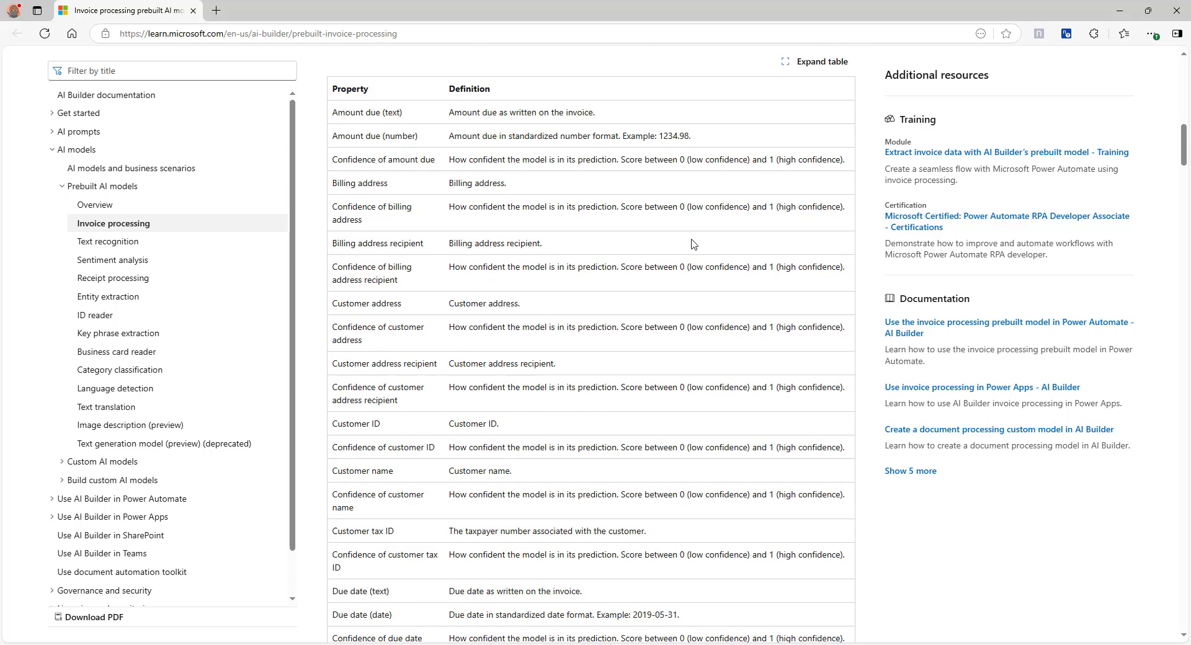
- Return to the AI models page in Power Automate and preview the Extract custom information from documents model
{"action": "left_click", "coordinate": [1123, 16]}
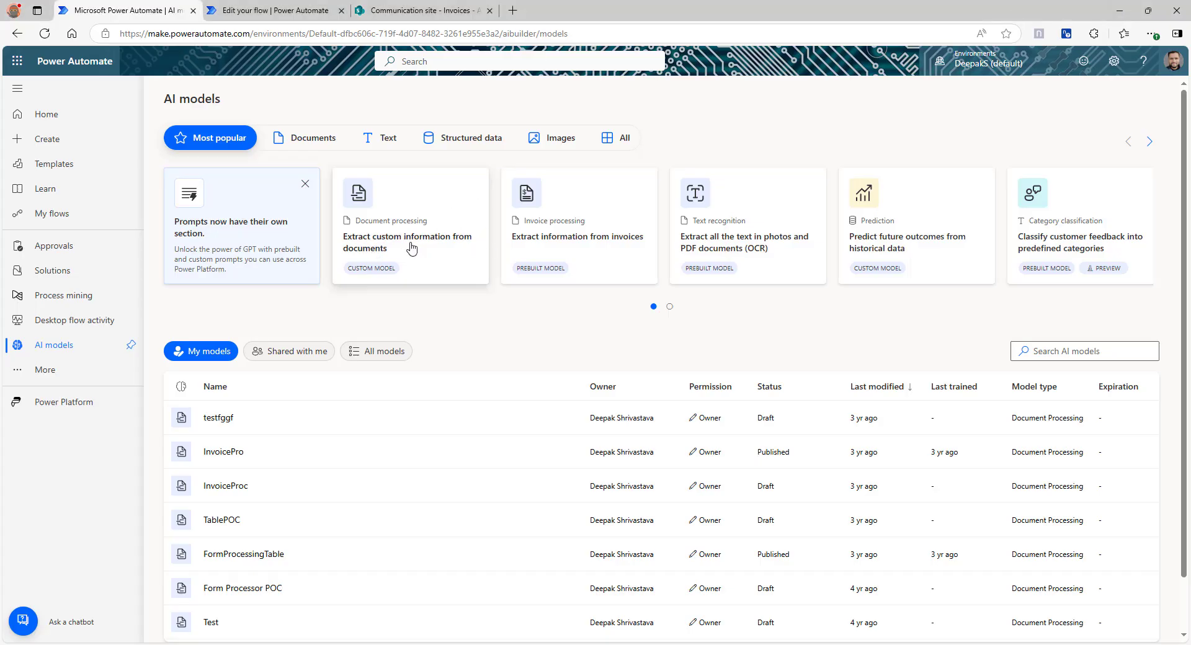
{"action": "left_click", "coordinate": [431, 239]}
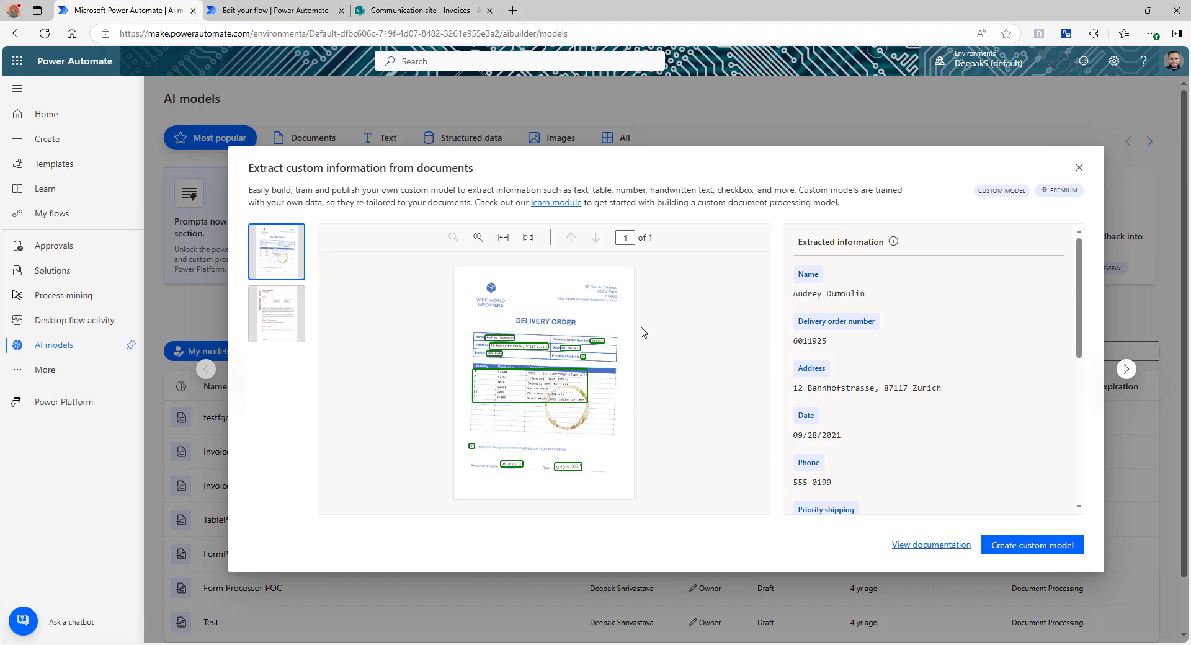
{"action": "key", "text": "Escape"}
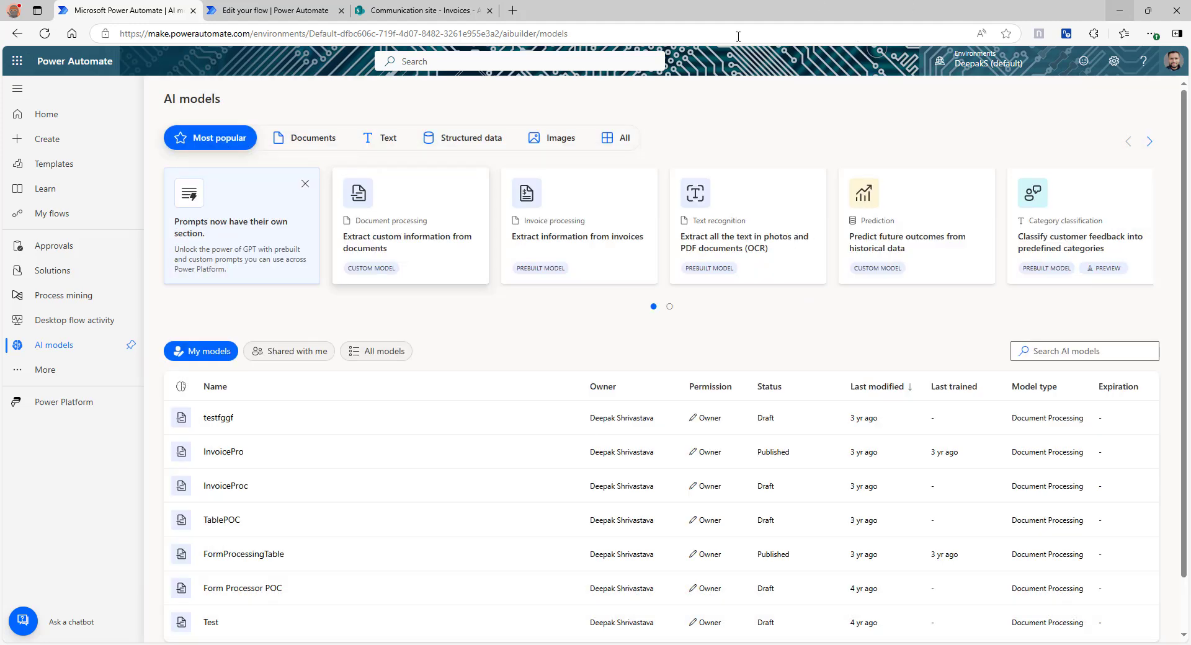
- Add the AI Builder action Extract information from invoices to the flow and set its invoice file to Get file content's File Content
{"action": "left_click", "coordinate": [266, 11]}
{"action": "left_click", "coordinate": [597, 355]}
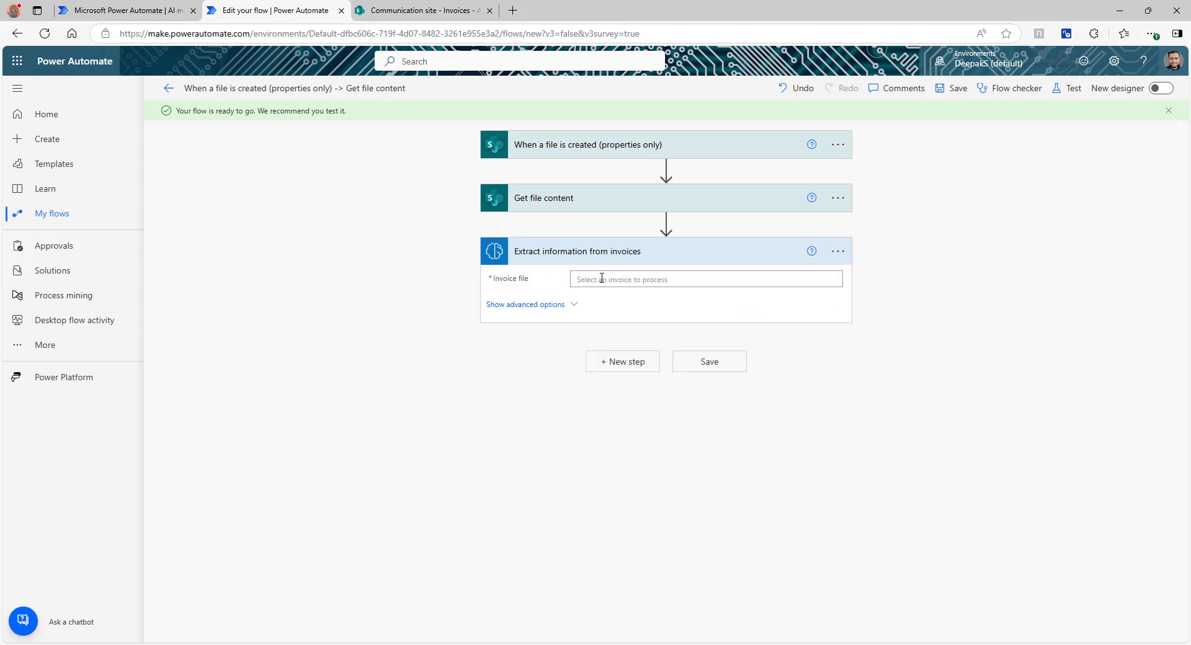
{"action": "left_click", "coordinate": [662, 279]}
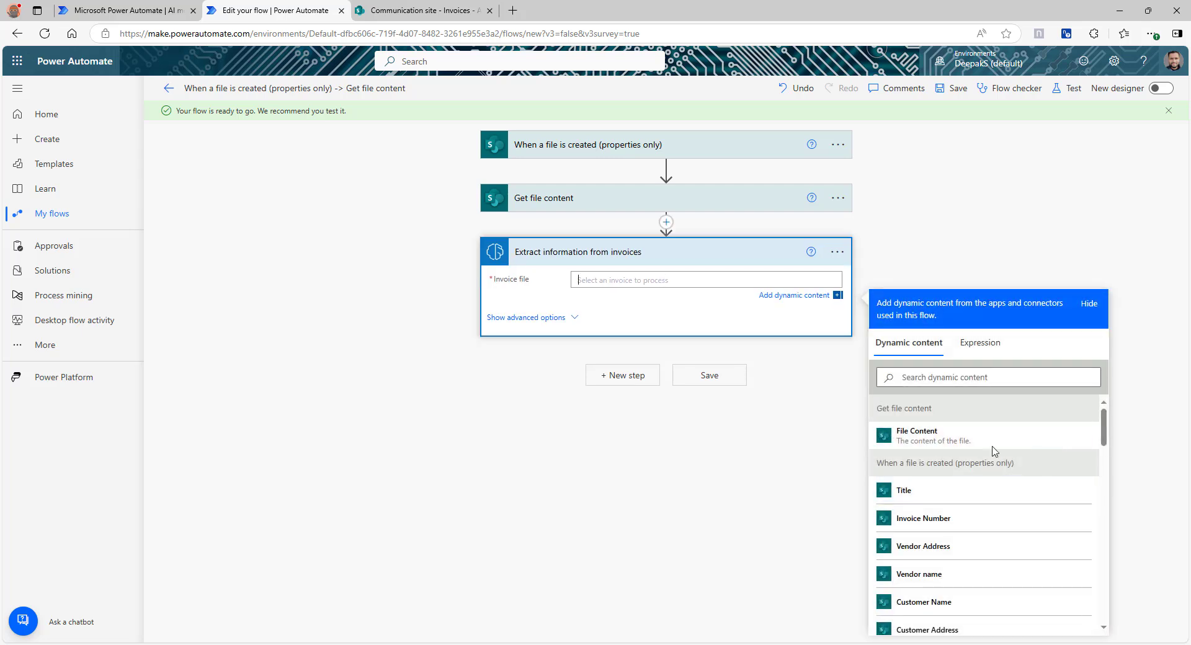
{"action": "left_click", "coordinate": [887, 436]}
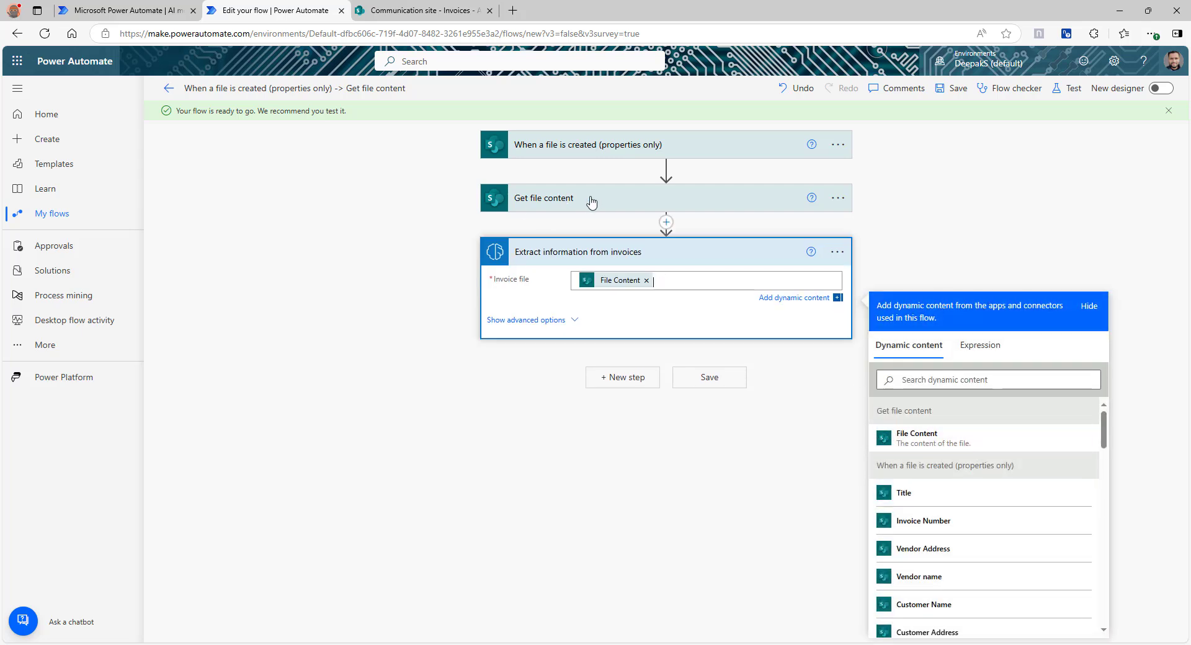
- Add the SharePoint action Update file properties below Extract information from invoices
{"action": "left_click", "coordinate": [614, 377]}
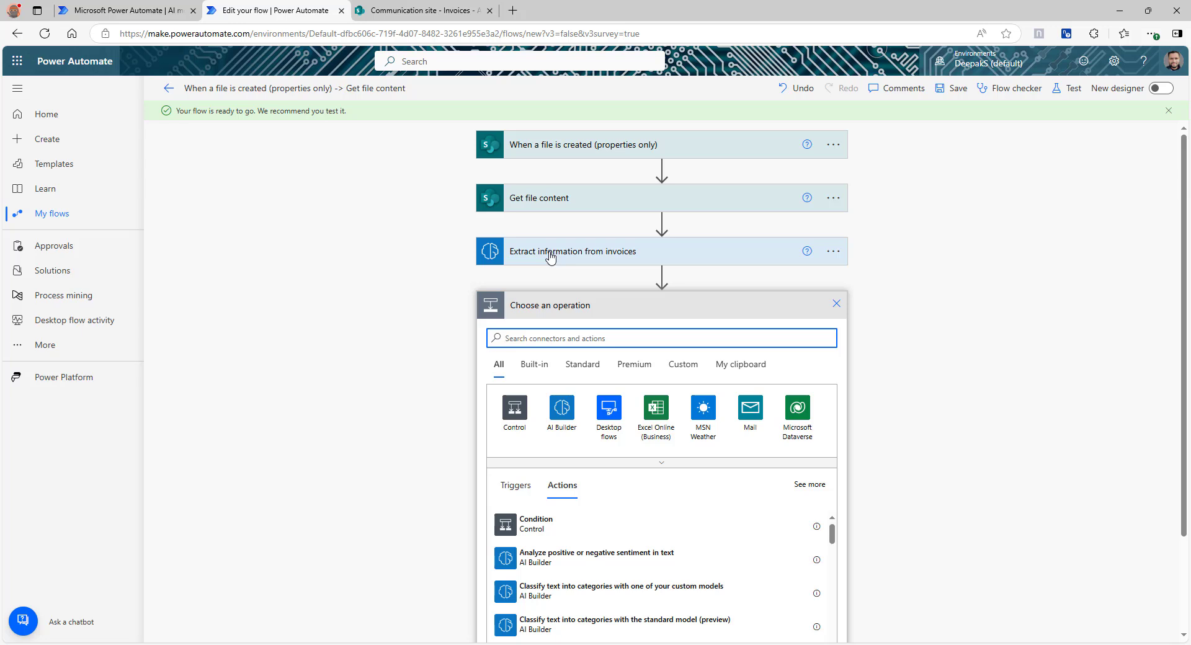
{"action": "type", "text": "s"}
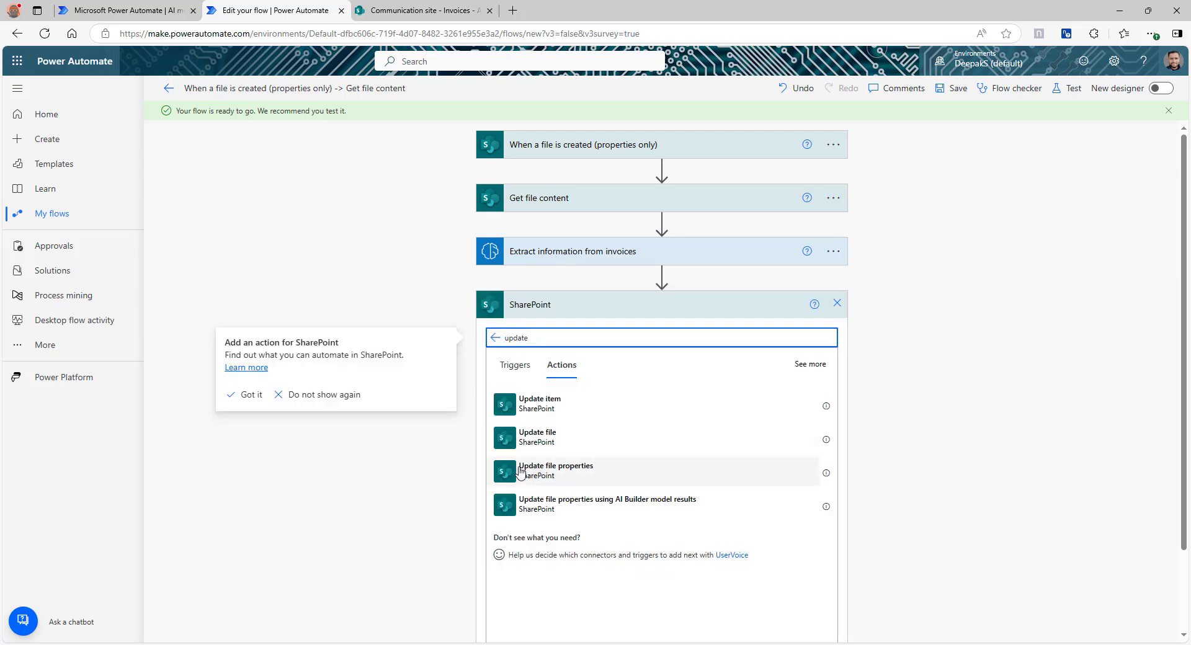
{"action": "left_click", "coordinate": [548, 471]}
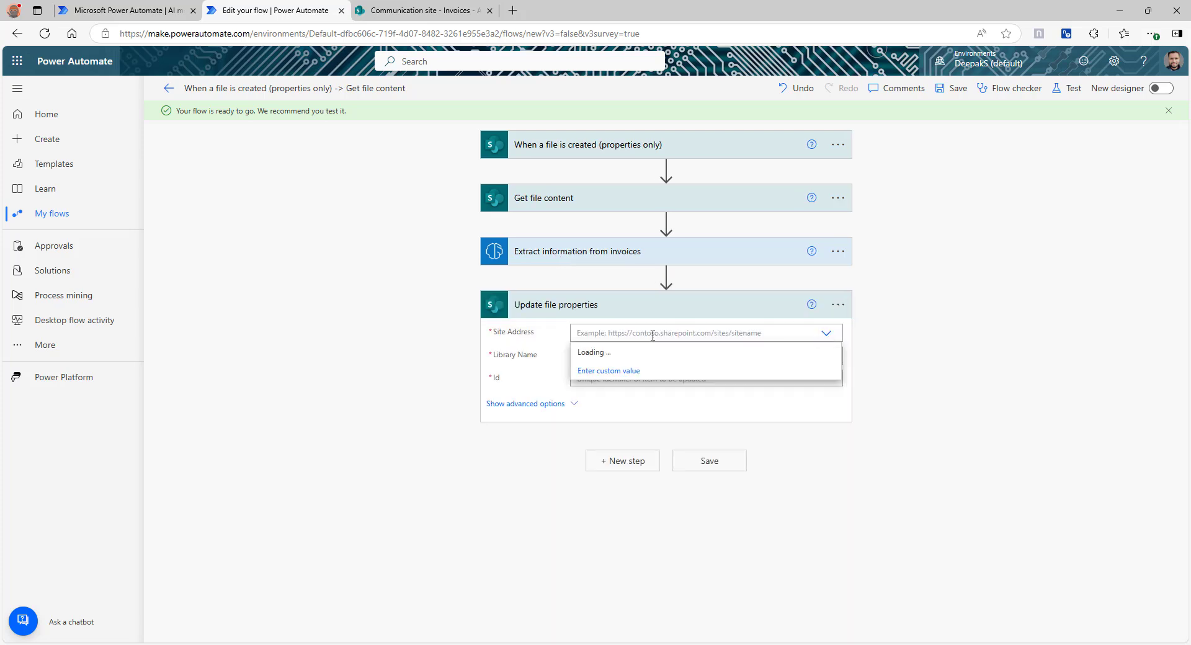
- Set the Update file properties action's site address to Communication site, its library to Invoices and its Id to the trigger's ID dynamic content
{"action": "left_click", "coordinate": [653, 352]}
{"action": "left_click", "coordinate": [622, 355]}
{"action": "left_click", "coordinate": [622, 393]}
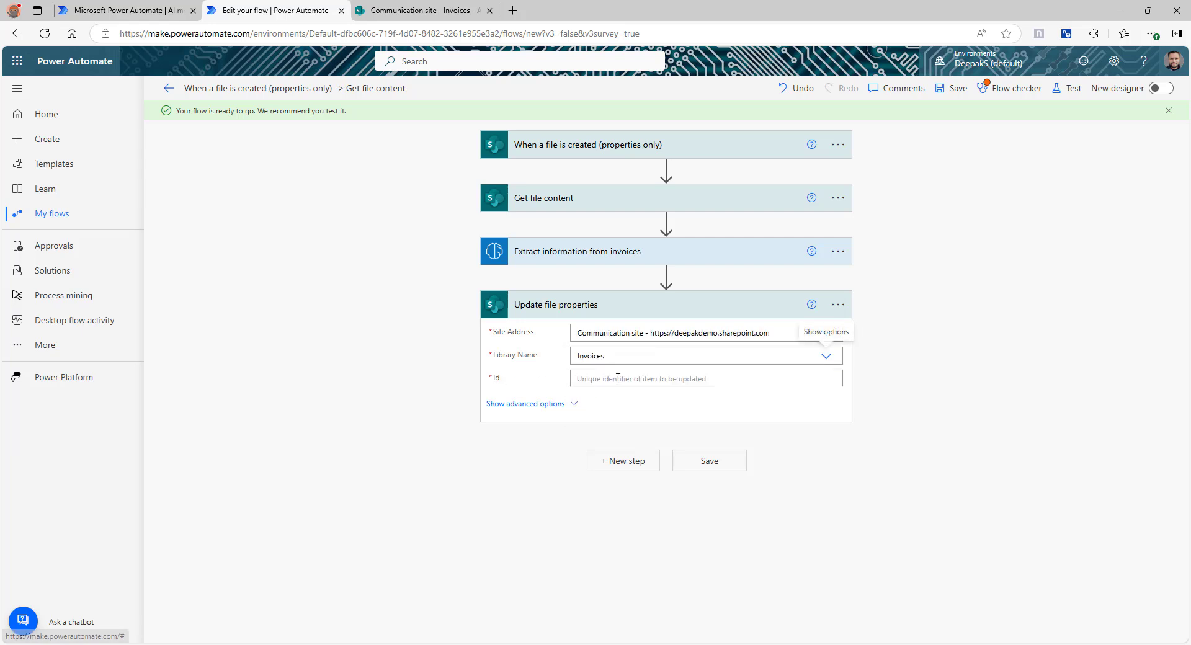
{"action": "key", "text": "Tab"}
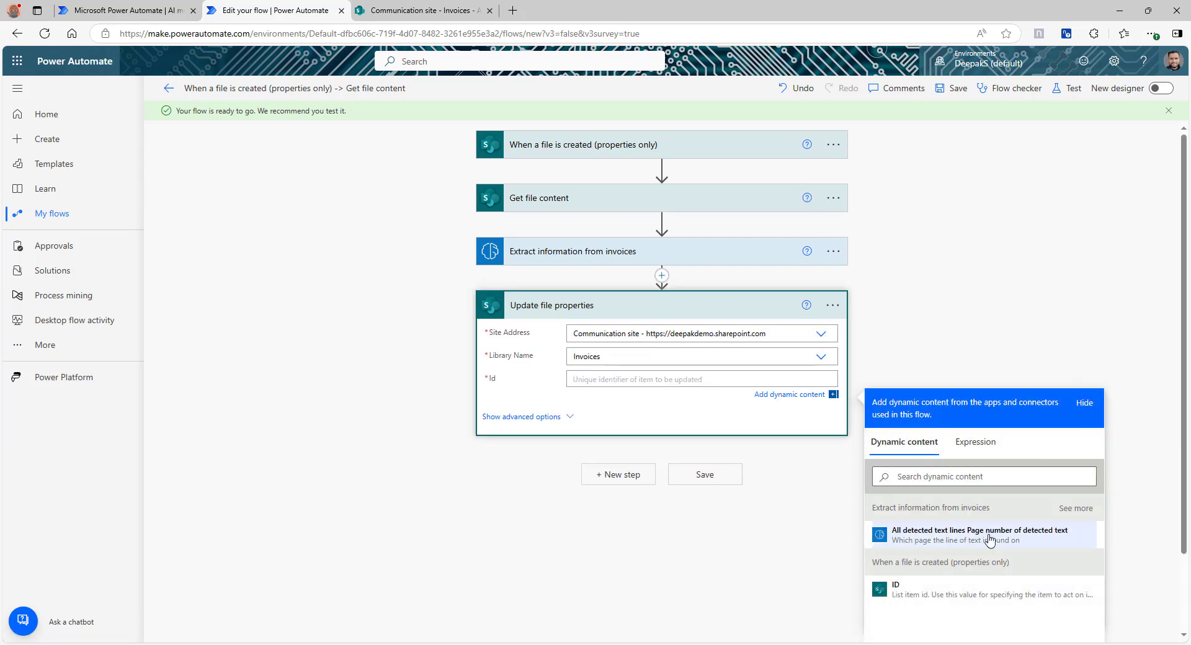
{"action": "scroll", "coordinate": [947, 527], "scroll_direction": "down", "scroll_amount": 2}
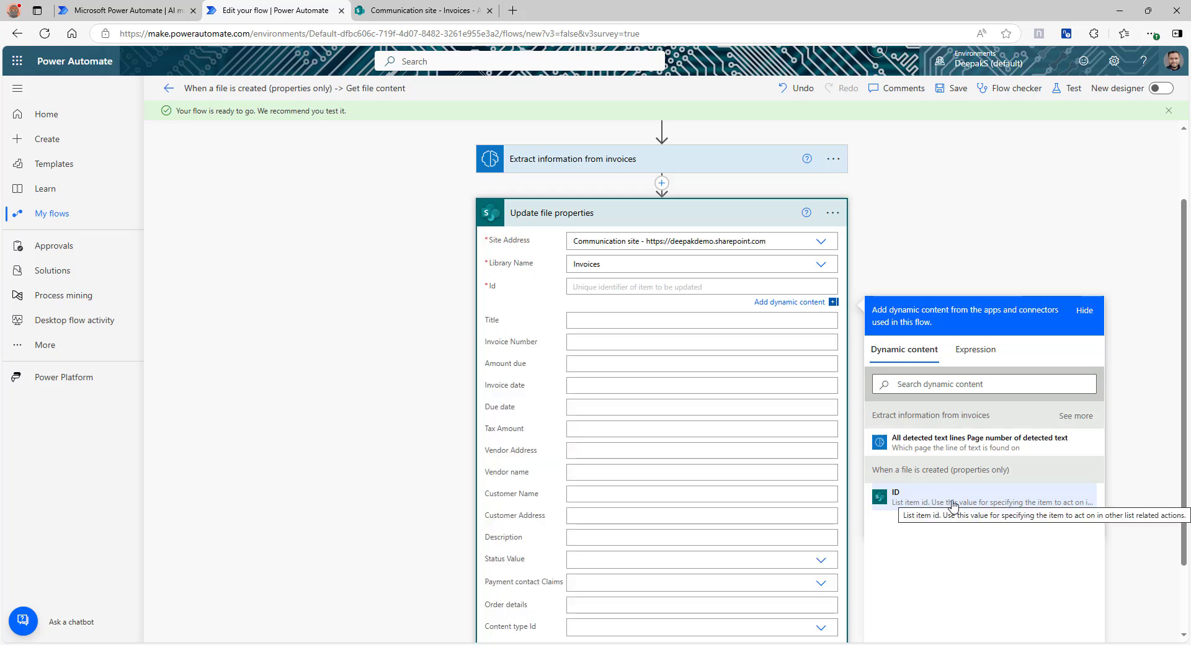
{"action": "left_click", "coordinate": [953, 505]}
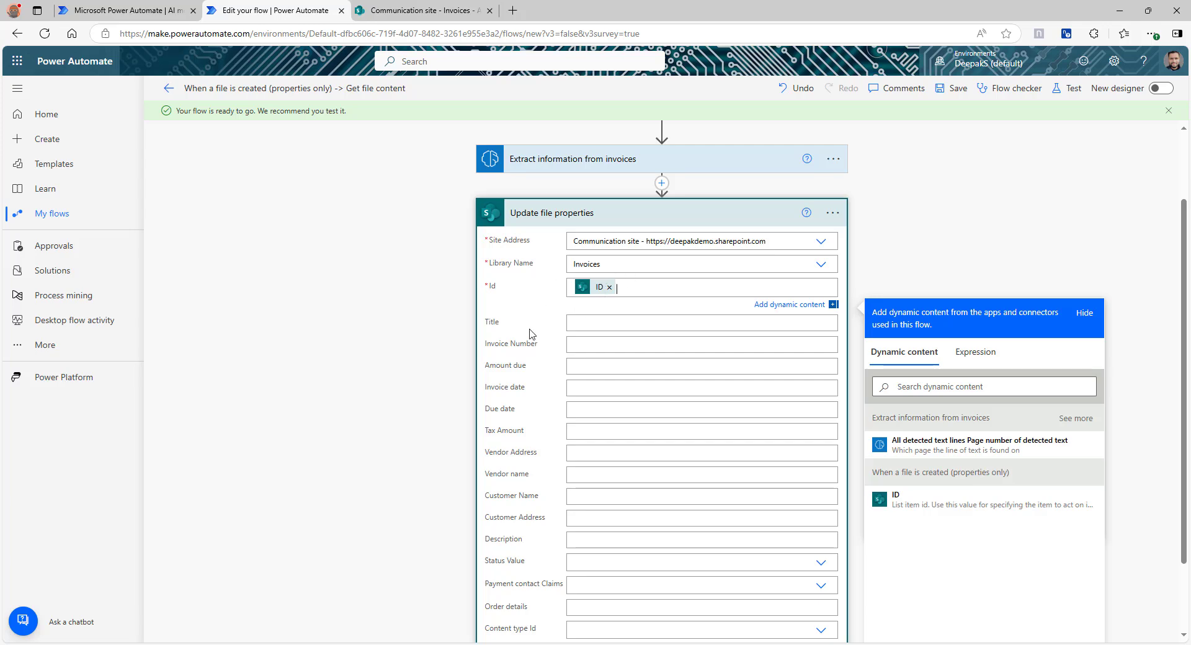
- Compare the Update file properties fields with the columns of the Invoices library in SharePoint
{"action": "scroll", "coordinate": [538, 391], "scroll_direction": "down", "scroll_amount": 2}
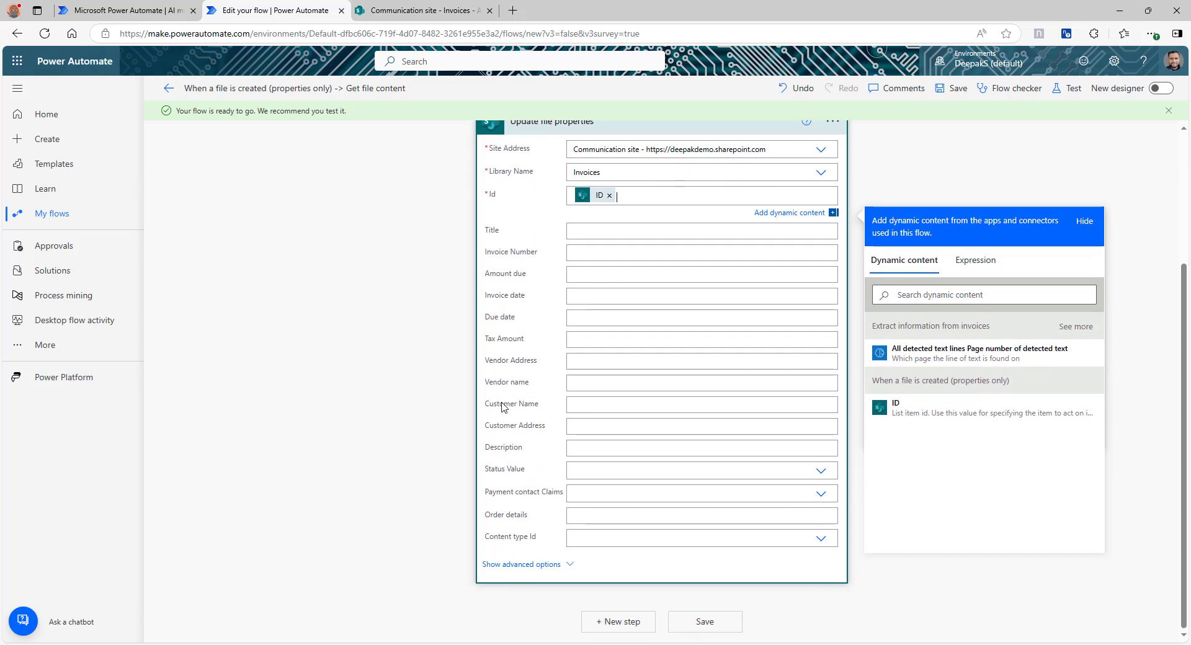
{"action": "scroll", "coordinate": [510, 405], "scroll_direction": "up", "scroll_amount": 5}
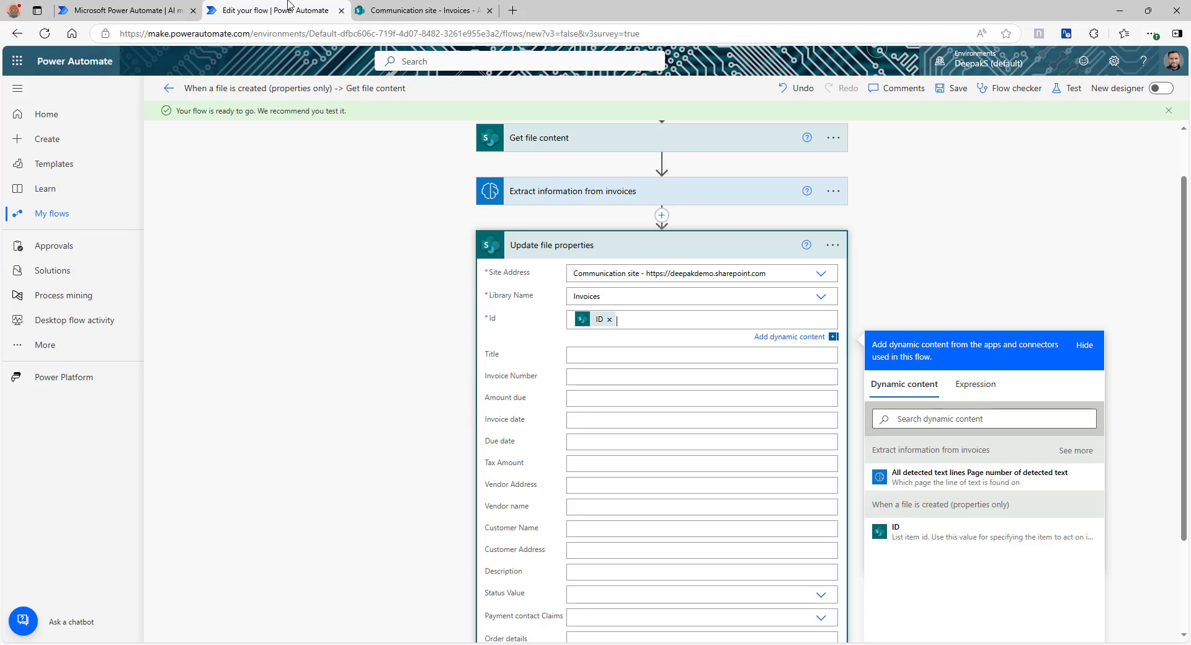
{"action": "left_click", "coordinate": [397, 11]}
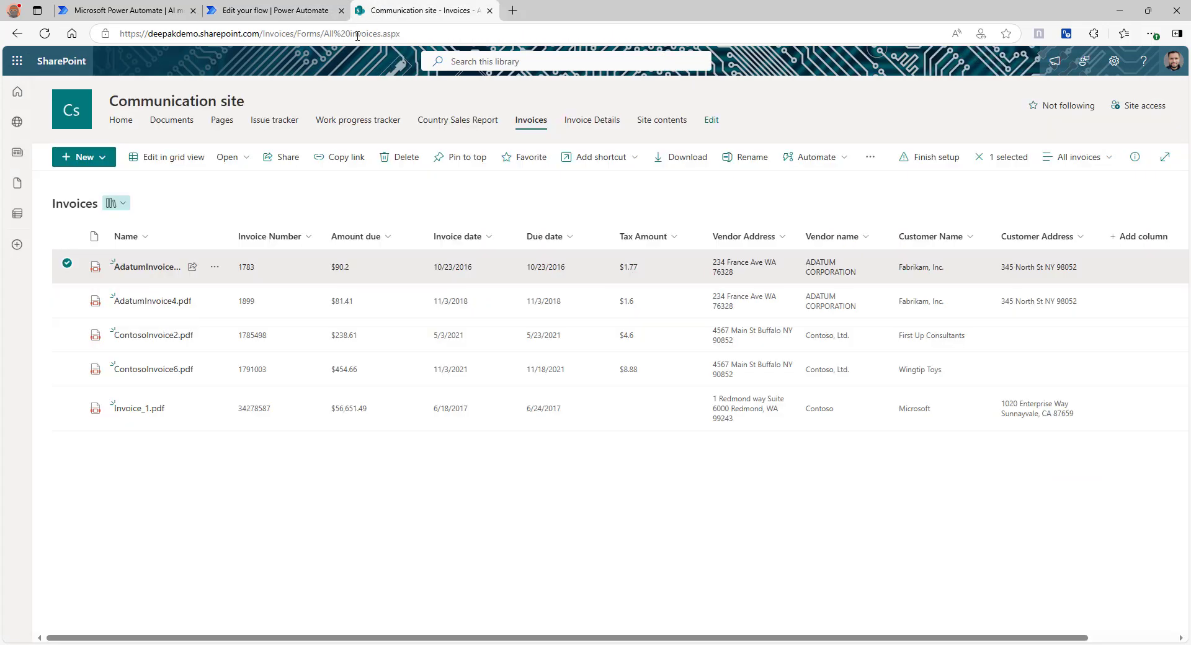
{"action": "left_click", "coordinate": [245, 6]}
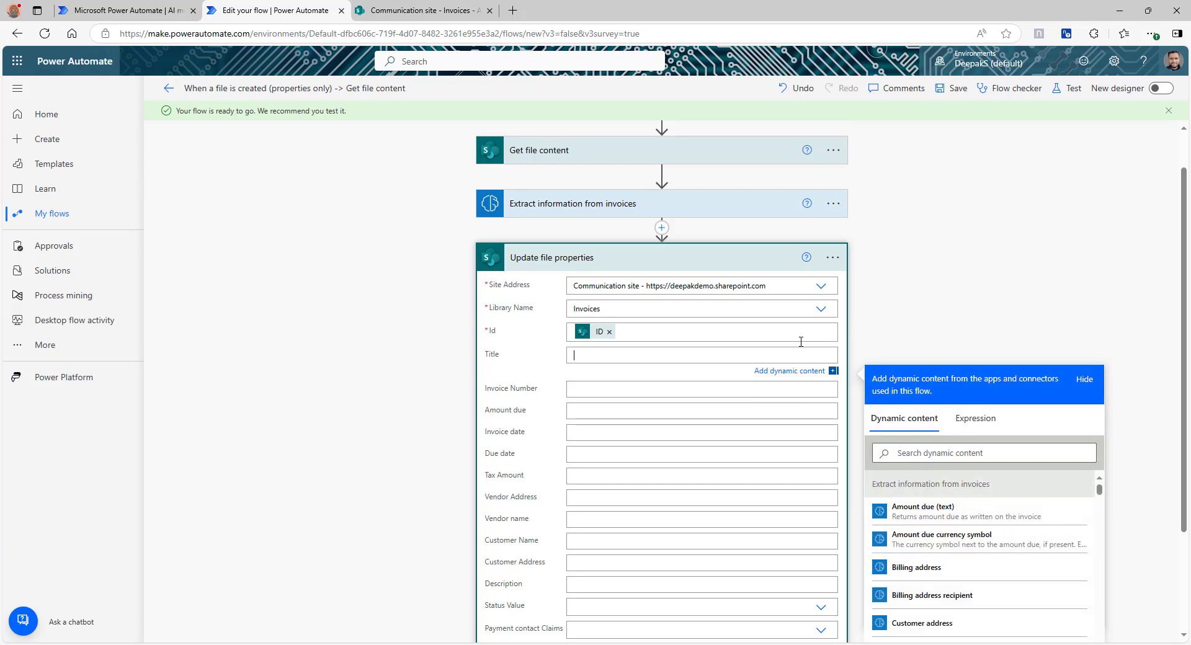
- Set both the Title and Invoice Number of Update file properties to the extracted Invoice ID dynamic content
{"action": "scroll", "coordinate": [804, 342], "scroll_direction": "down", "scroll_amount": 1}
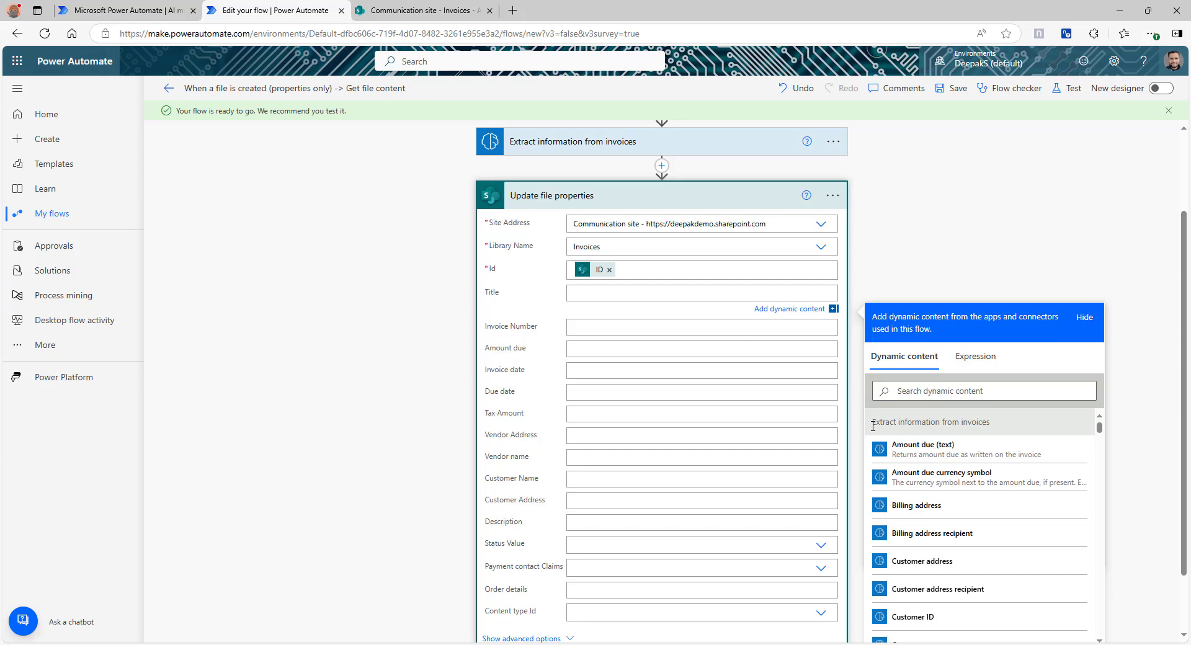
{"action": "left_click_drag", "start_coordinate": [873, 425], "coordinate": [990, 426]}
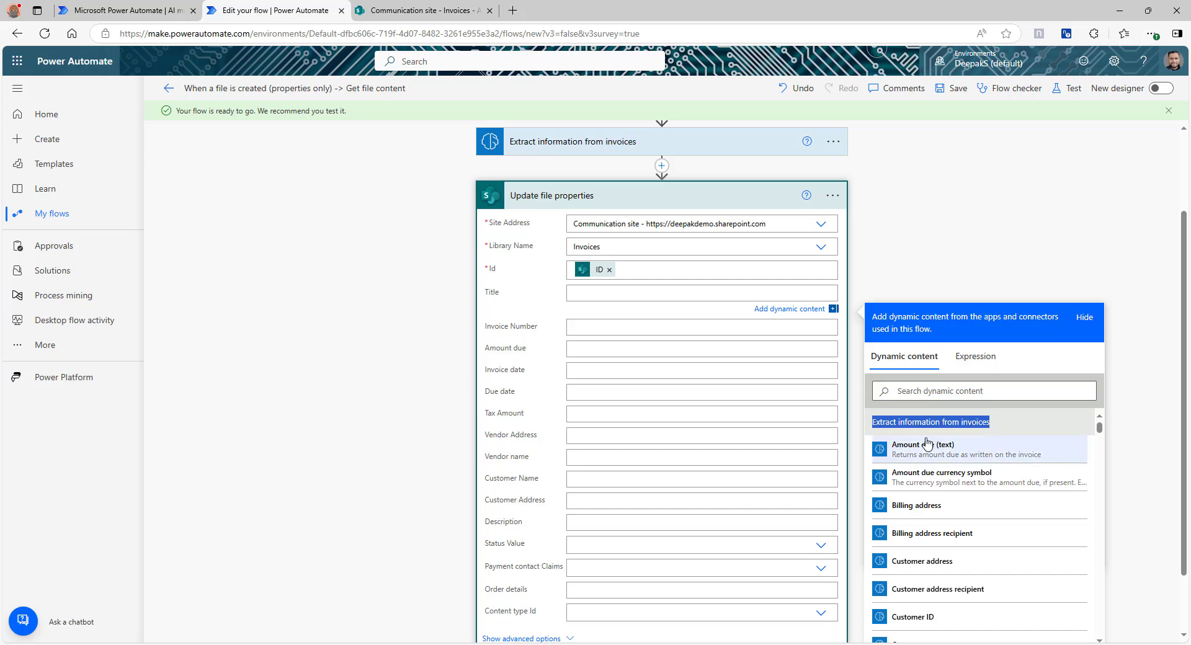
{"action": "left_click", "coordinate": [912, 389]}
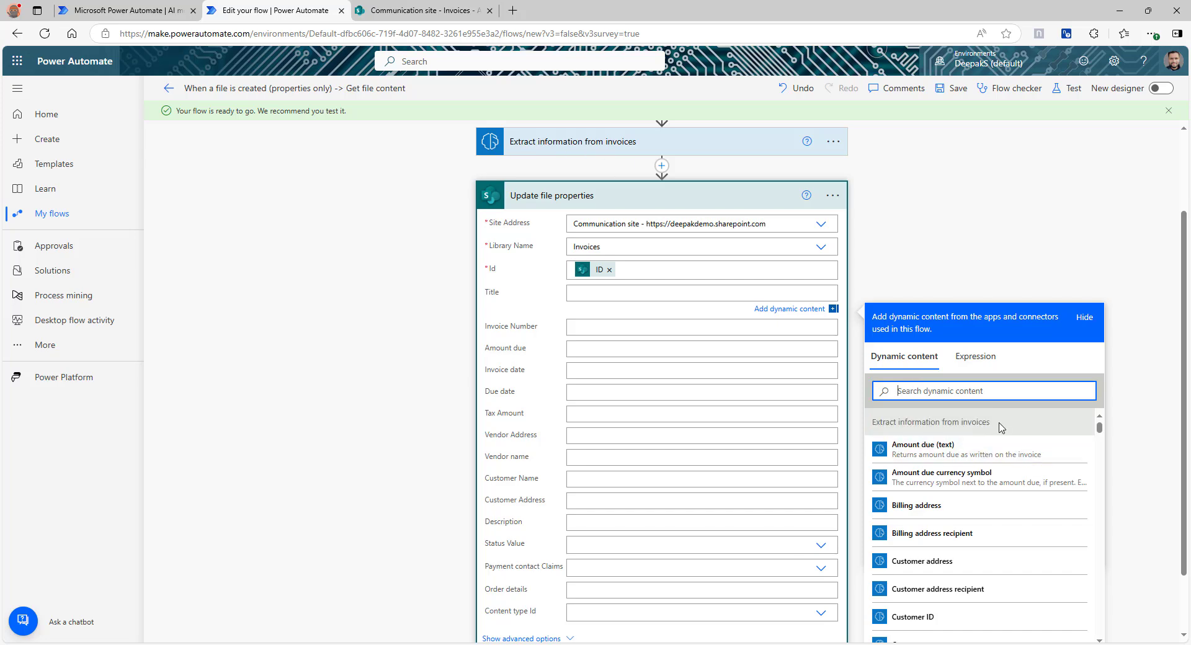
{"action": "type", "text": "invoice"}
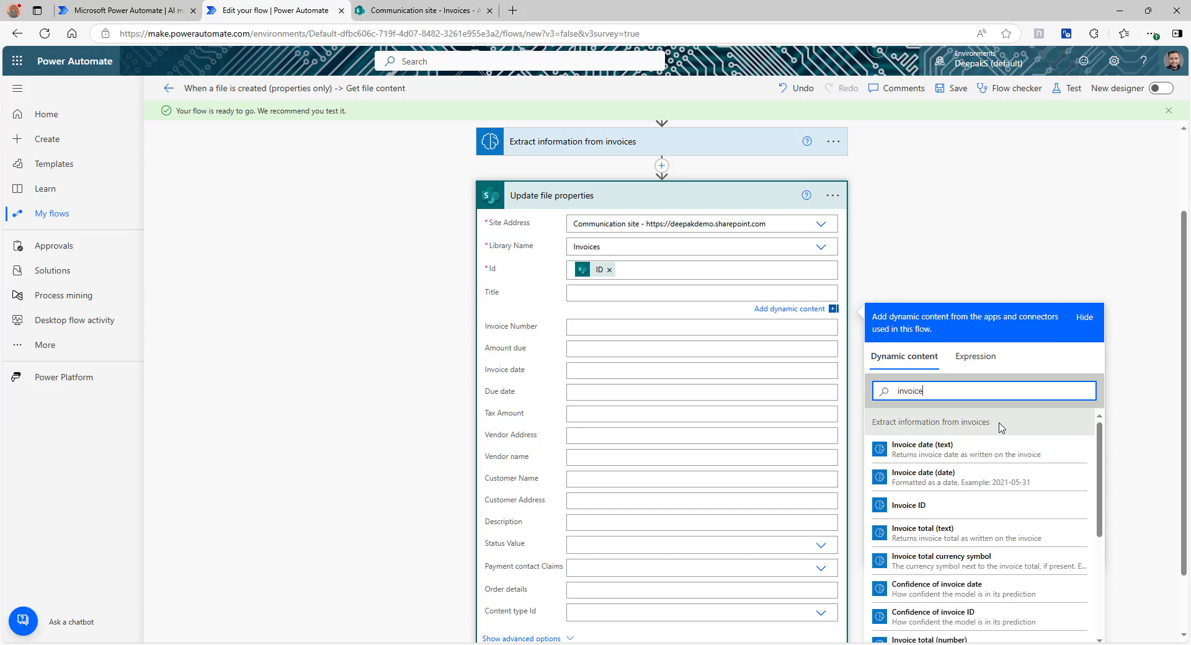
{"action": "left_click", "coordinate": [962, 515]}
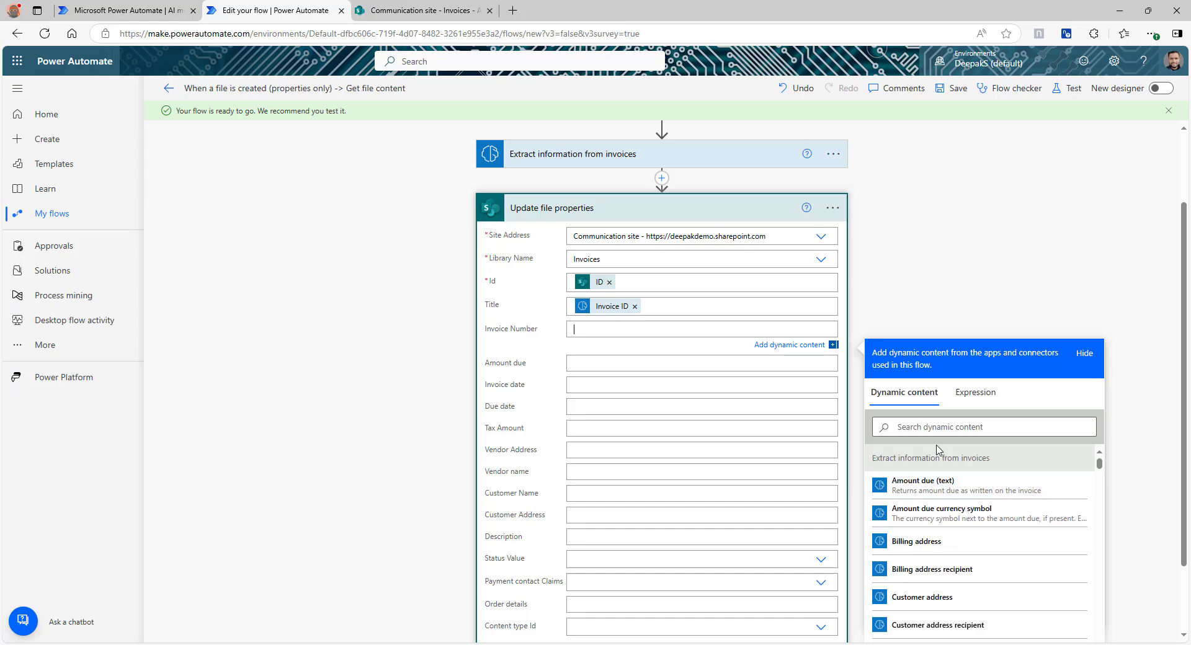
{"action": "left_click", "coordinate": [937, 432]}
{"action": "type", "text": "invoice"}
{"action": "left_click", "coordinate": [915, 542]}
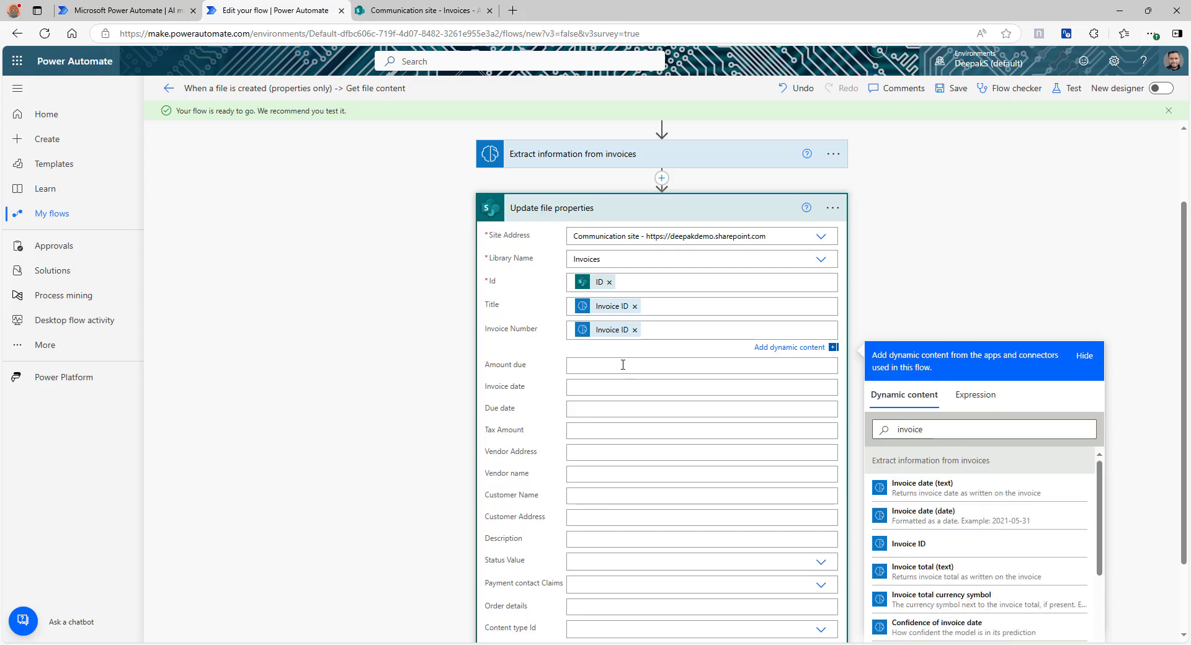
- Set the Amount due property to the extracted Amount due (number) and the Invoice date property to Invoice date (date)
{"action": "left_click", "coordinate": [624, 366]}
{"action": "left_click", "coordinate": [887, 459]}
{"action": "type", "text": "amou"}
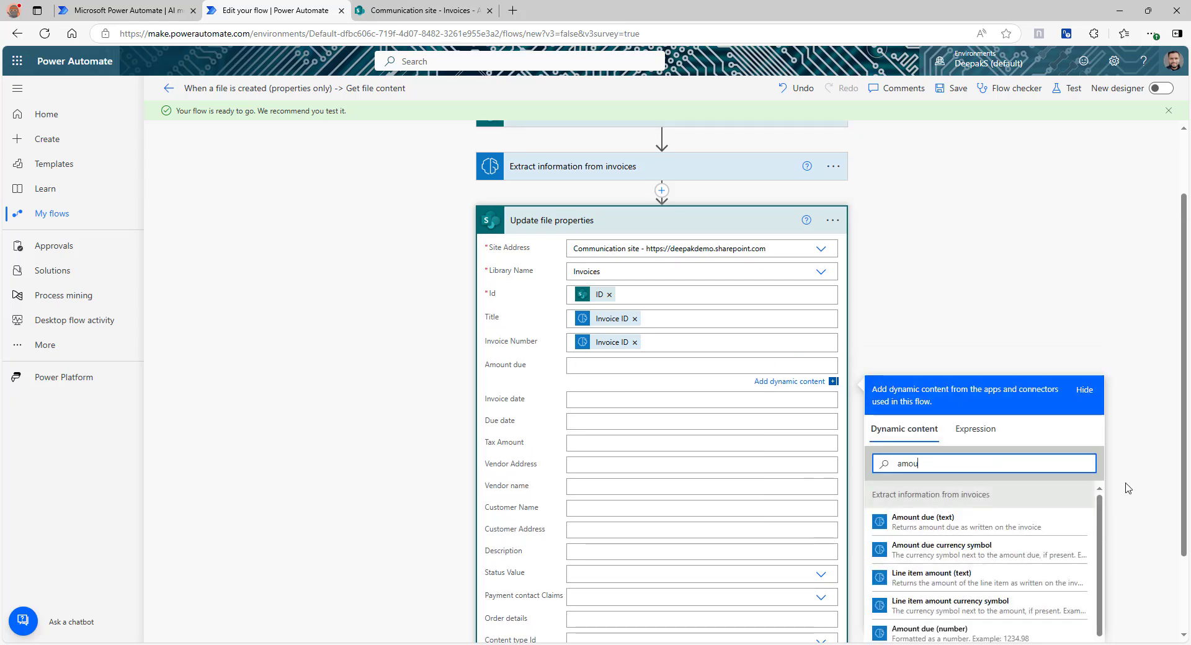
{"action": "scroll", "coordinate": [1122, 486], "scroll_direction": "down", "scroll_amount": 2}
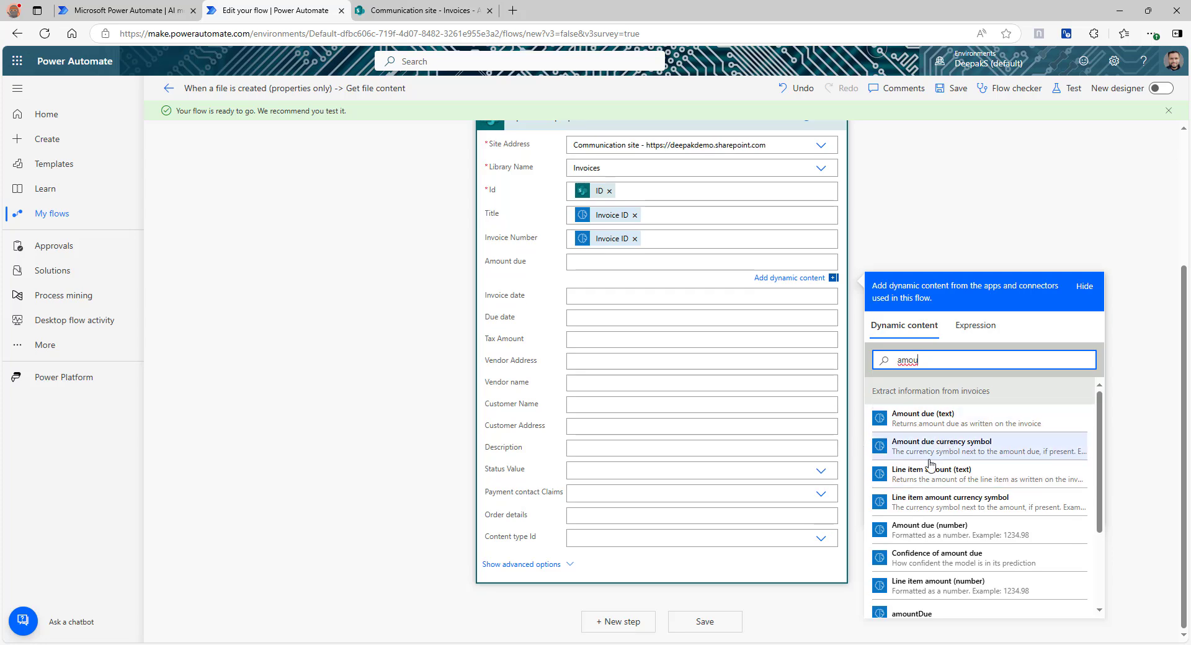
{"action": "left_click", "coordinate": [941, 530]}
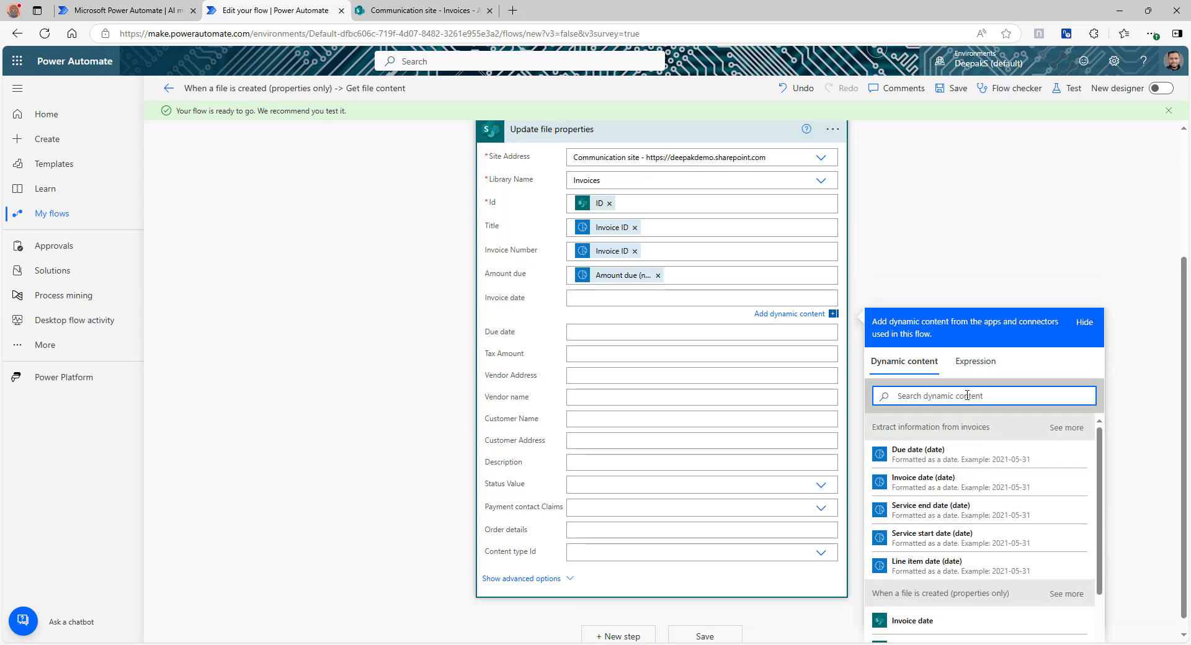
{"action": "type", "text": "invoice"}
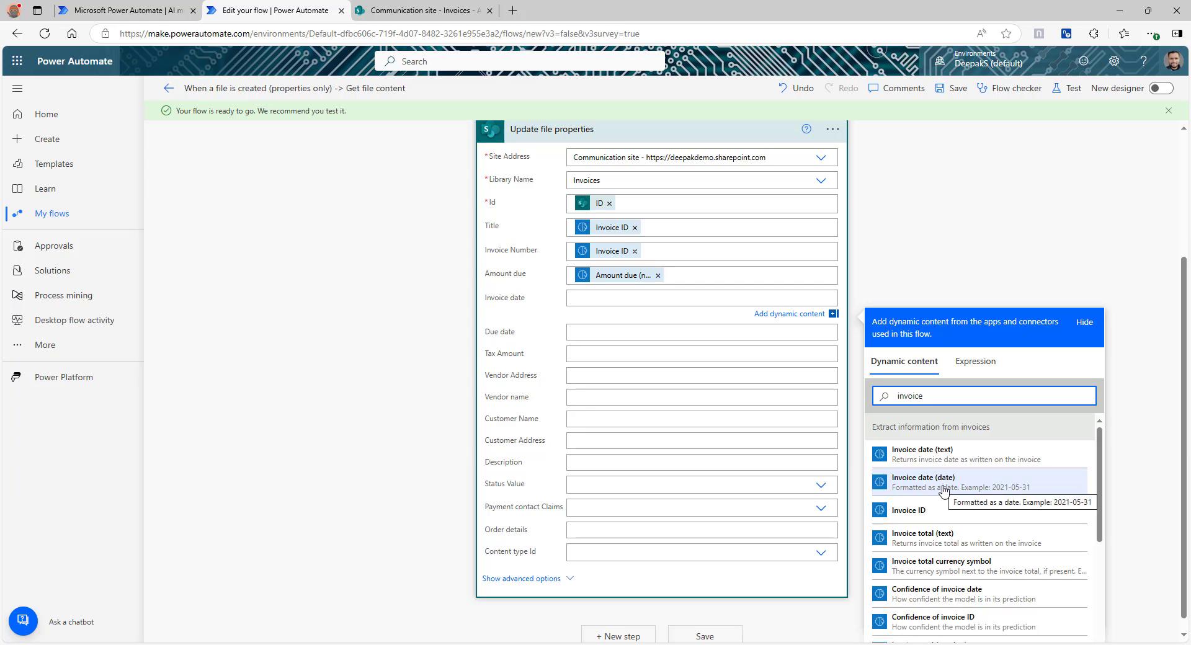
{"action": "left_click", "coordinate": [944, 492]}
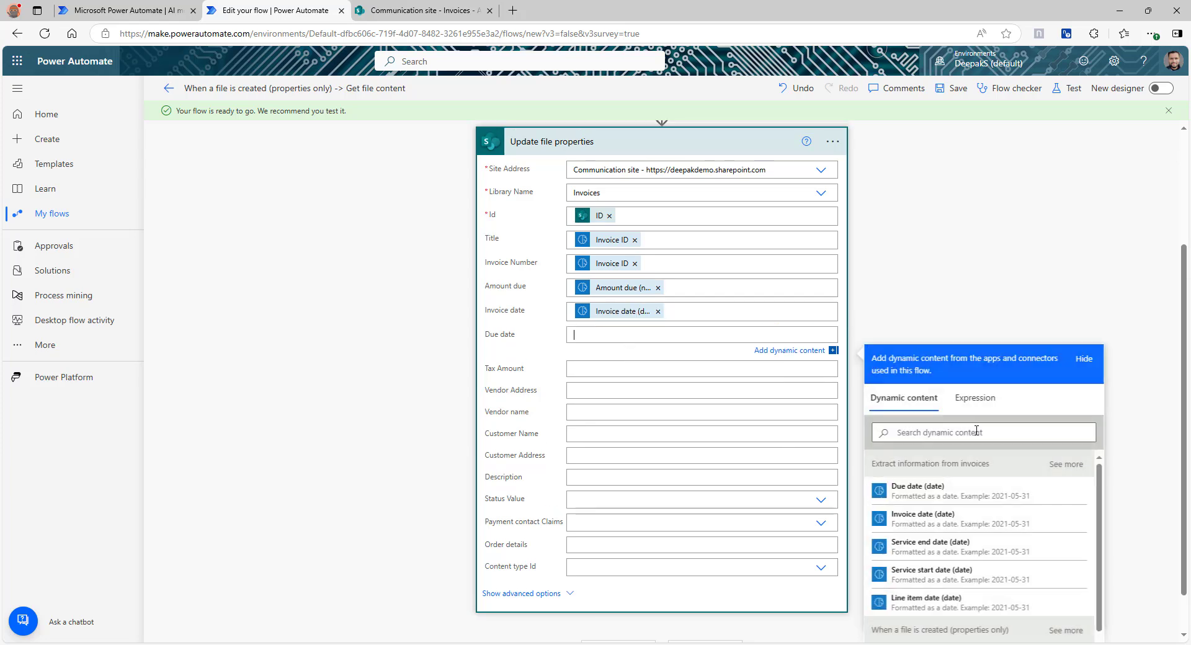
- Set the Due date property to an If expression that tests whether the invoice extraction output is empty
{"action": "left_click", "coordinate": [972, 431]}
{"action": "type", "text": "due"}
{"action": "left_click", "coordinate": [918, 574]}
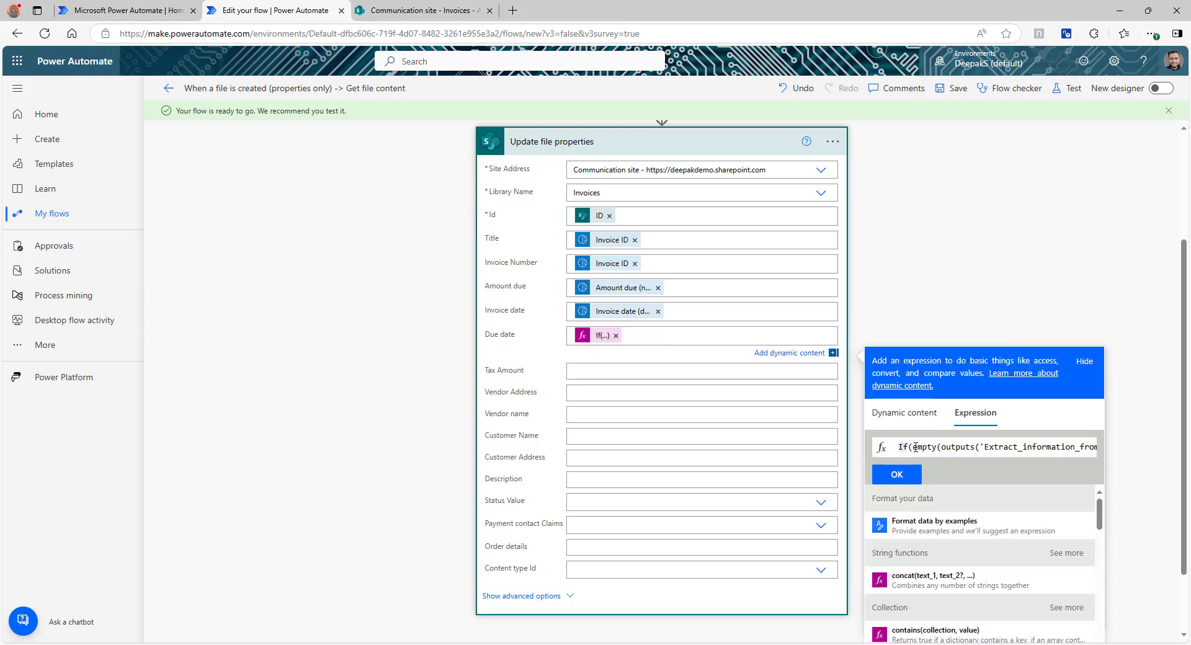
{"action": "left_click", "coordinate": [914, 446]}
{"action": "left_click_drag", "start_coordinate": [979, 446], "coordinate": [1135, 375]}
{"action": "double_click", "coordinate": [996, 447]}
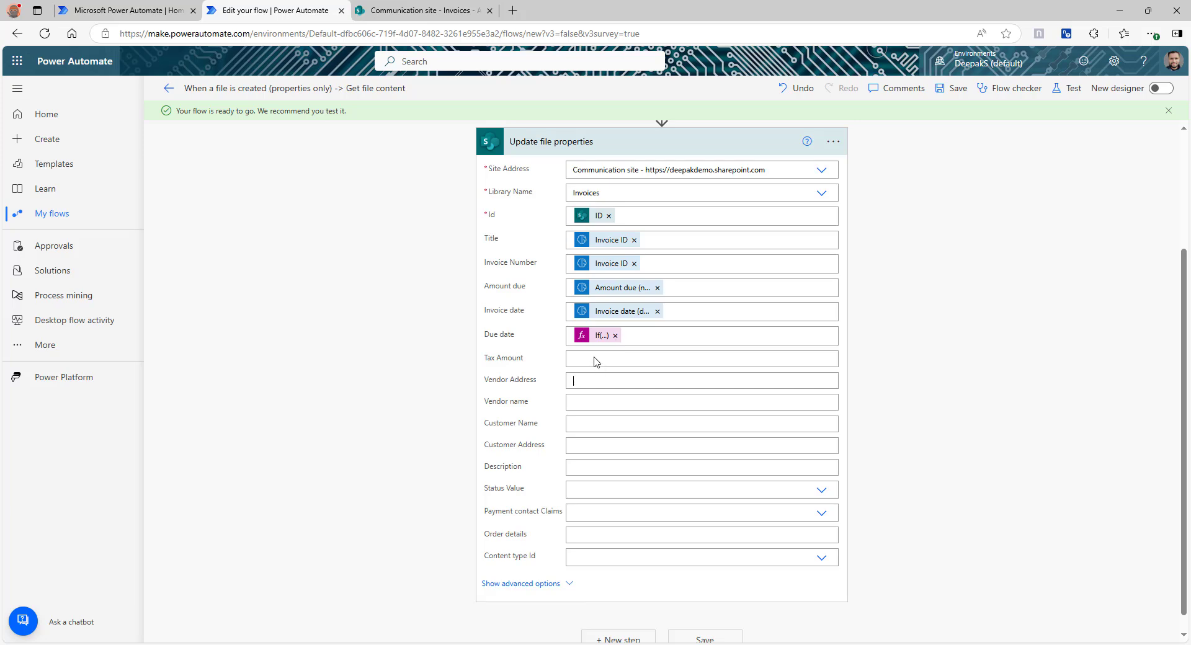
- Set the Tax Amount property to the extracted Invoice total (number) dynamic content
{"action": "left_click", "coordinate": [595, 358]}
{"action": "left_click", "coordinate": [984, 478]}
{"action": "type", "text": "total"}
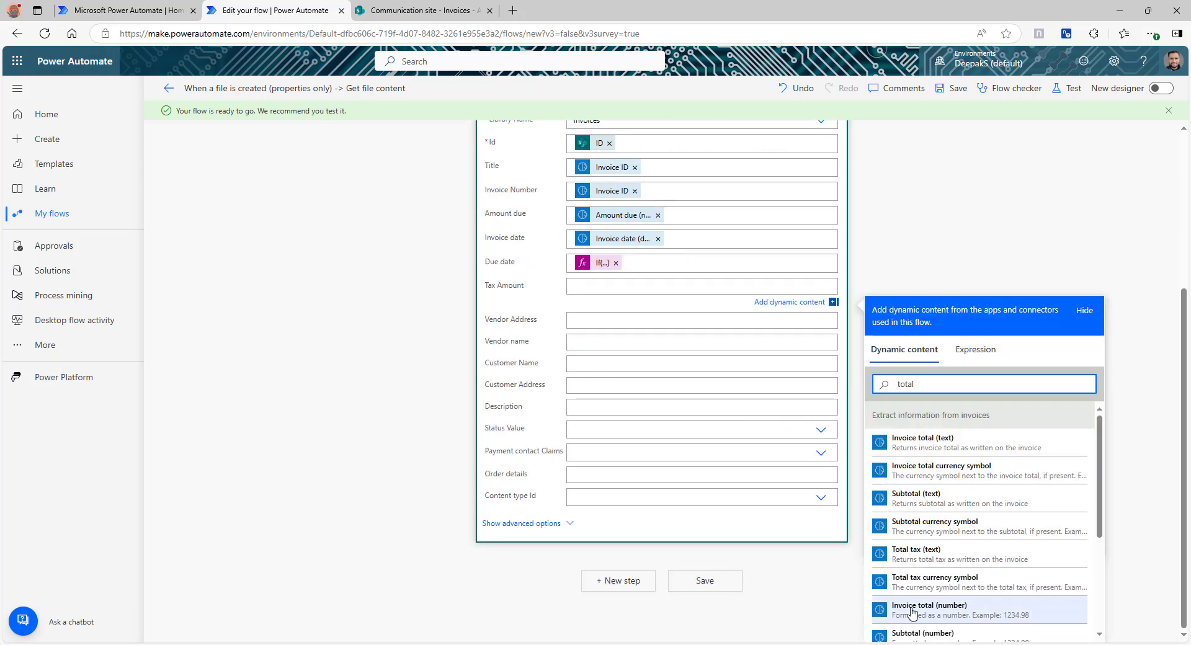
{"action": "left_click", "coordinate": [958, 614]}
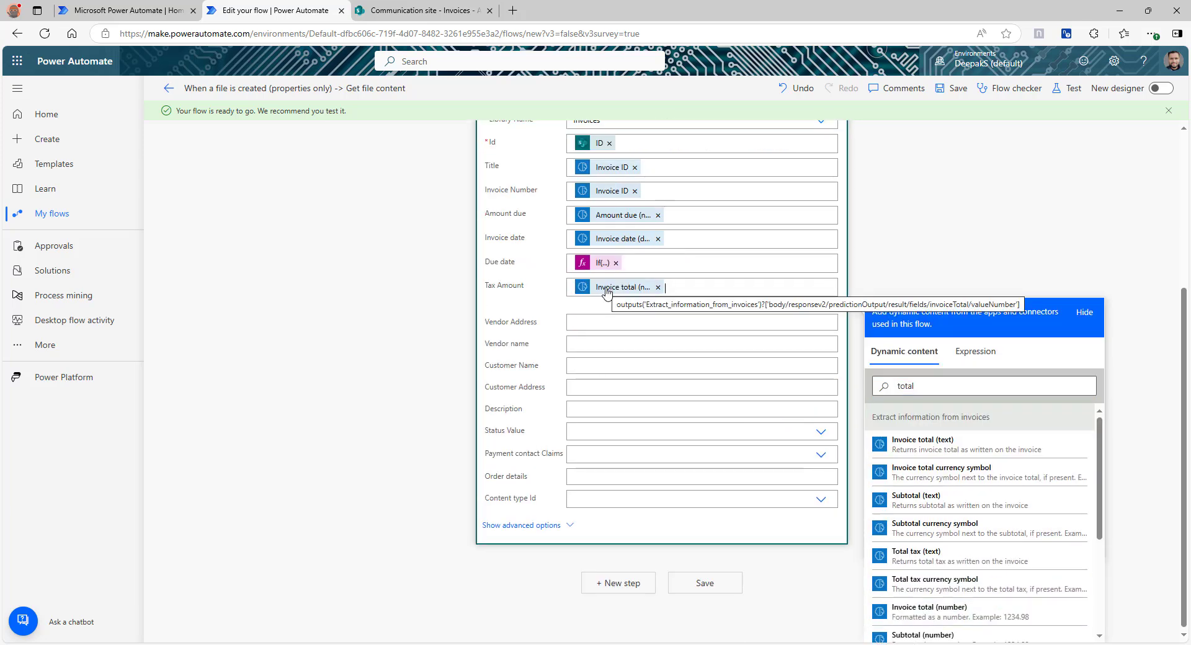
- Set the Vendor Address, Vendor name and Customer Name properties to the matching dynamic content extracted from the invoice
{"action": "left_click", "coordinate": [606, 322]}
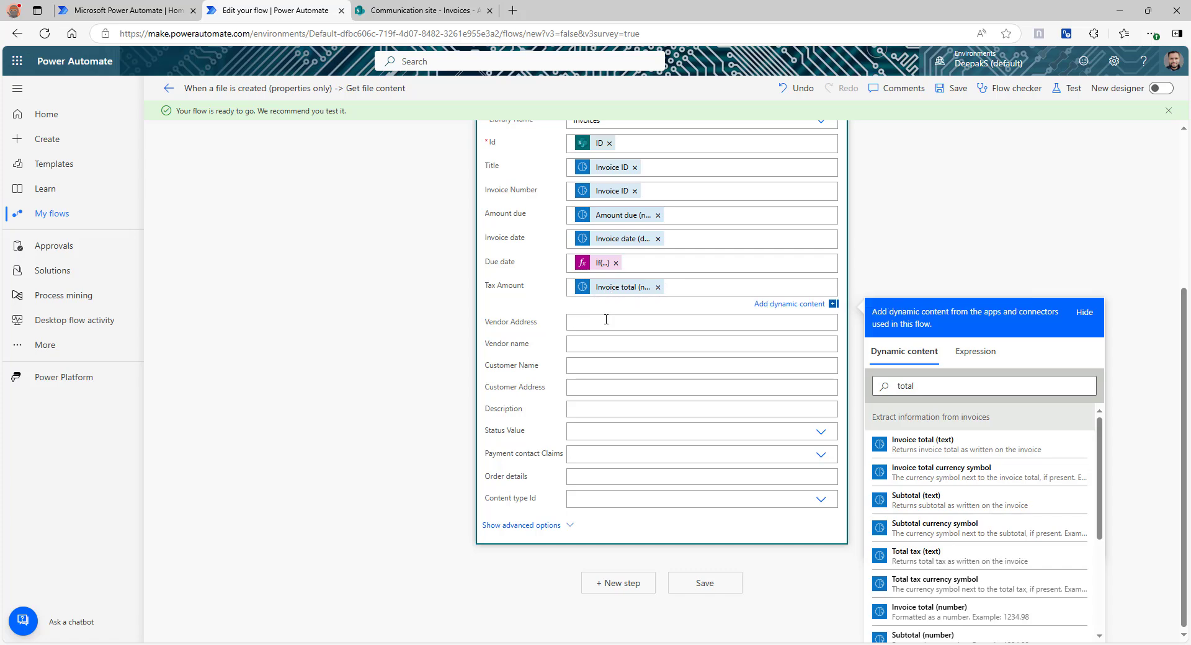
{"action": "left_click", "coordinate": [951, 418]}
{"action": "type", "text": "vendor"}
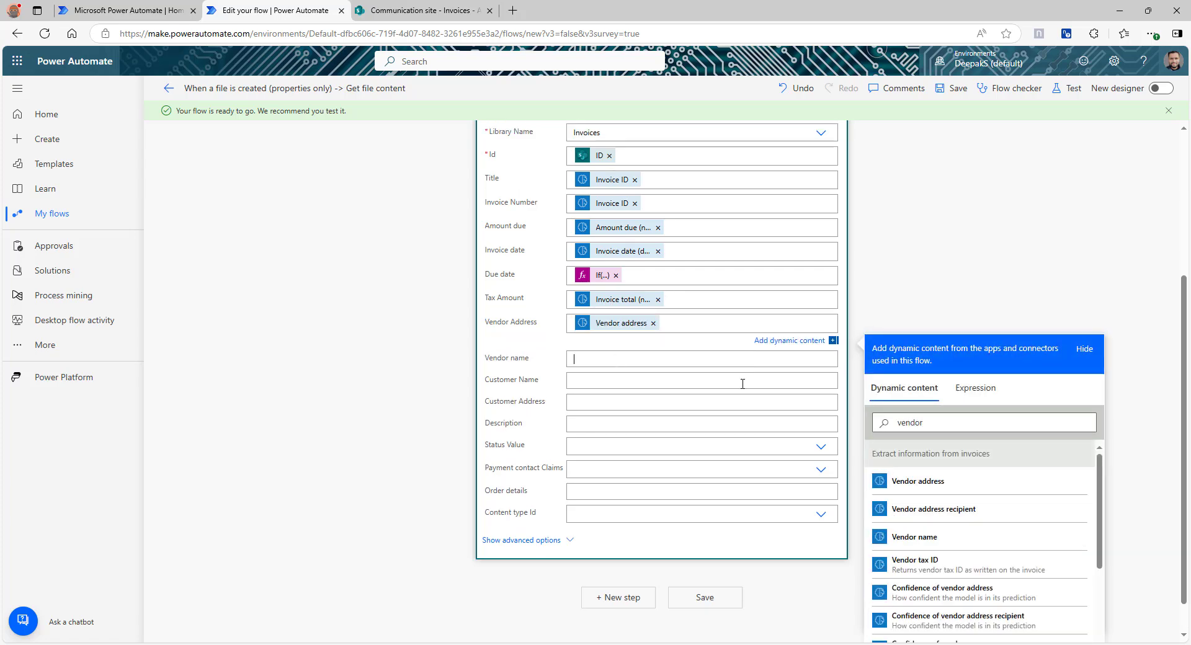
{"action": "left_click", "coordinate": [928, 477]}
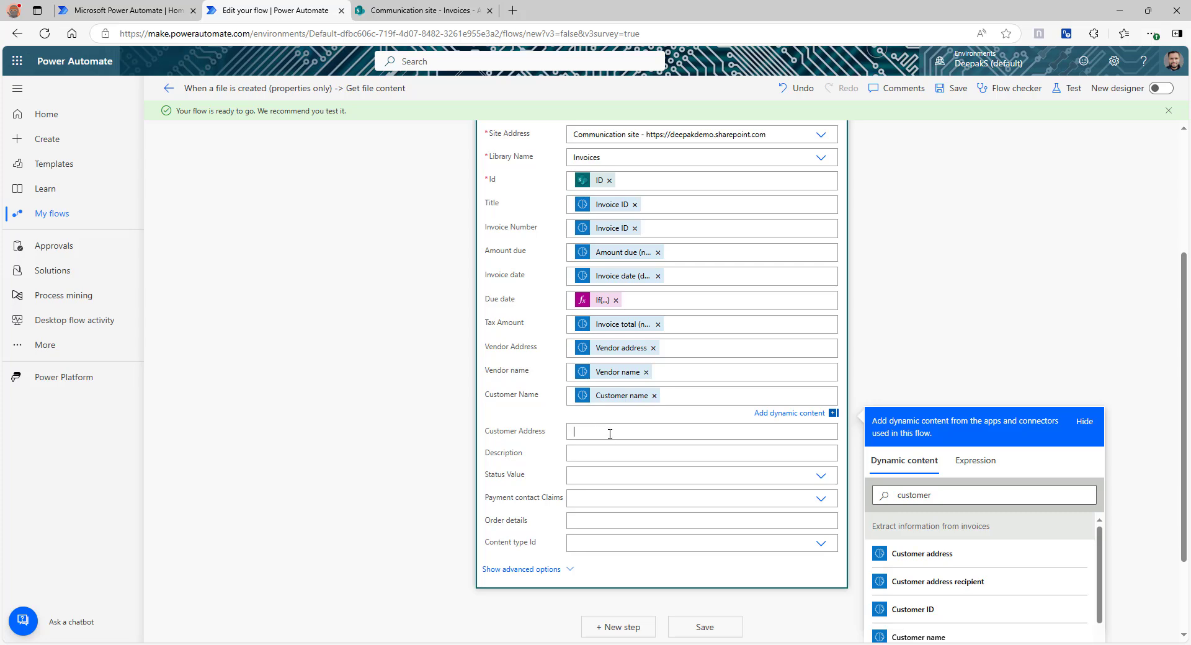
- Set the Customer Address property to the extracted Customer address dynamic content
{"action": "left_click", "coordinate": [609, 434]}
{"action": "left_click", "coordinate": [941, 530]}
{"action": "type", "text": "customer ad"}
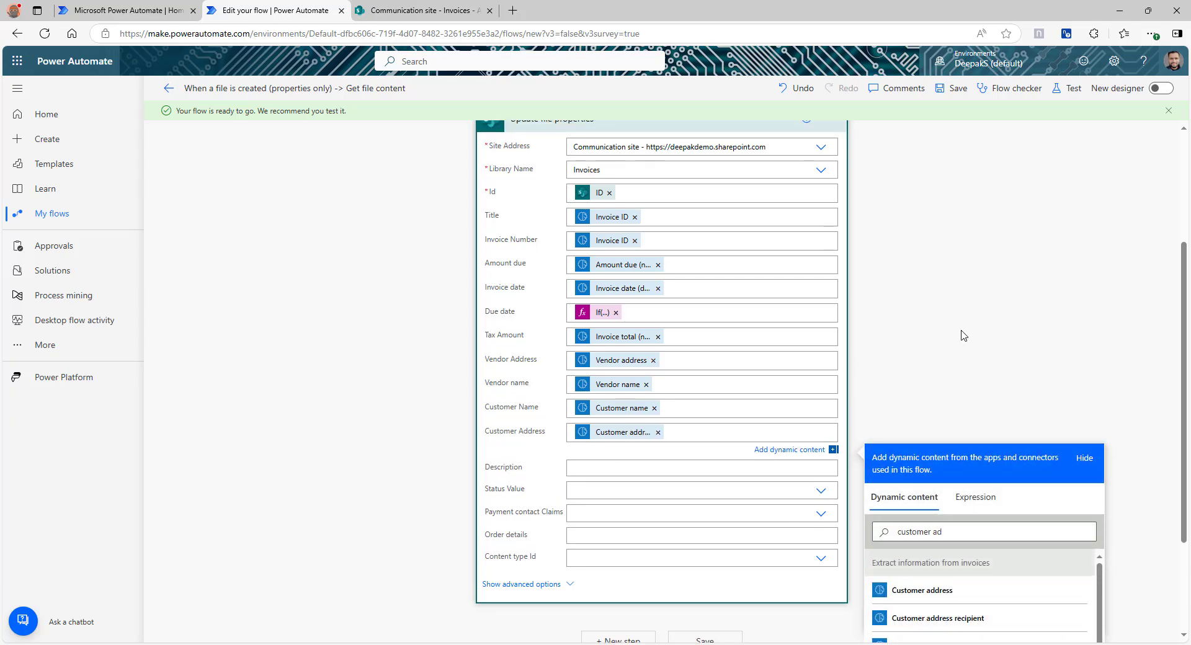
{"action": "left_click", "coordinate": [924, 583]}
- Review the Update file properties mappings, then name the flow InvoiceDemo and save it
{"action": "scroll", "coordinate": [650, 415], "scroll_direction": "up", "scroll_amount": 3}
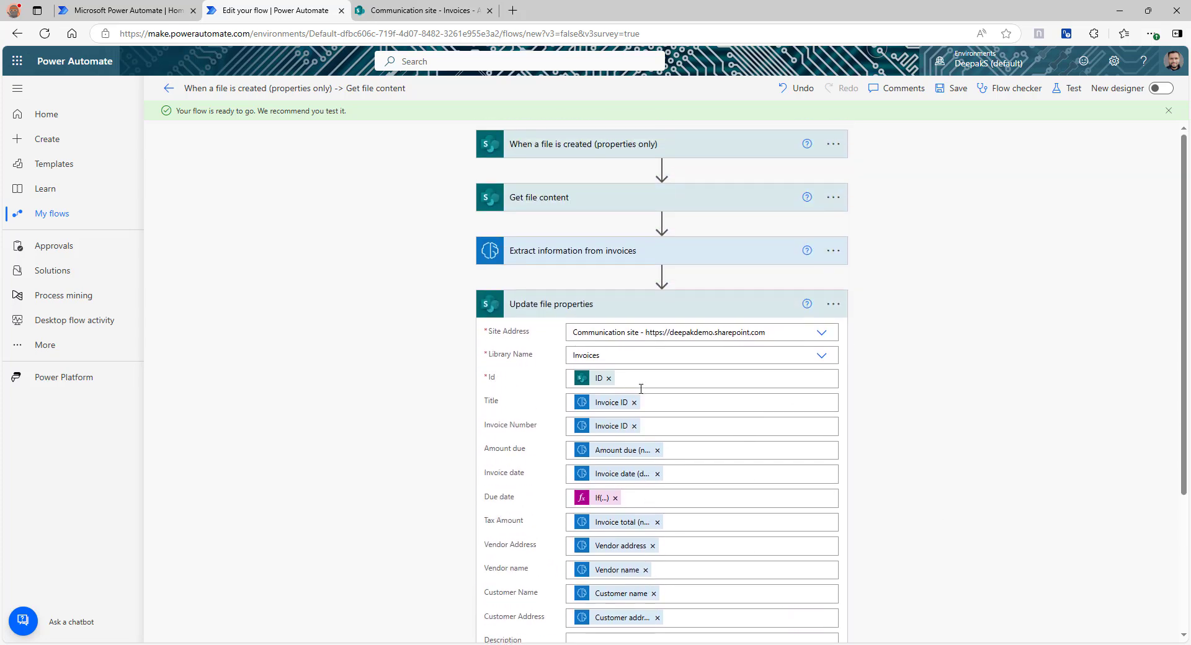
{"action": "scroll", "coordinate": [639, 388], "scroll_direction": "down", "scroll_amount": 1}
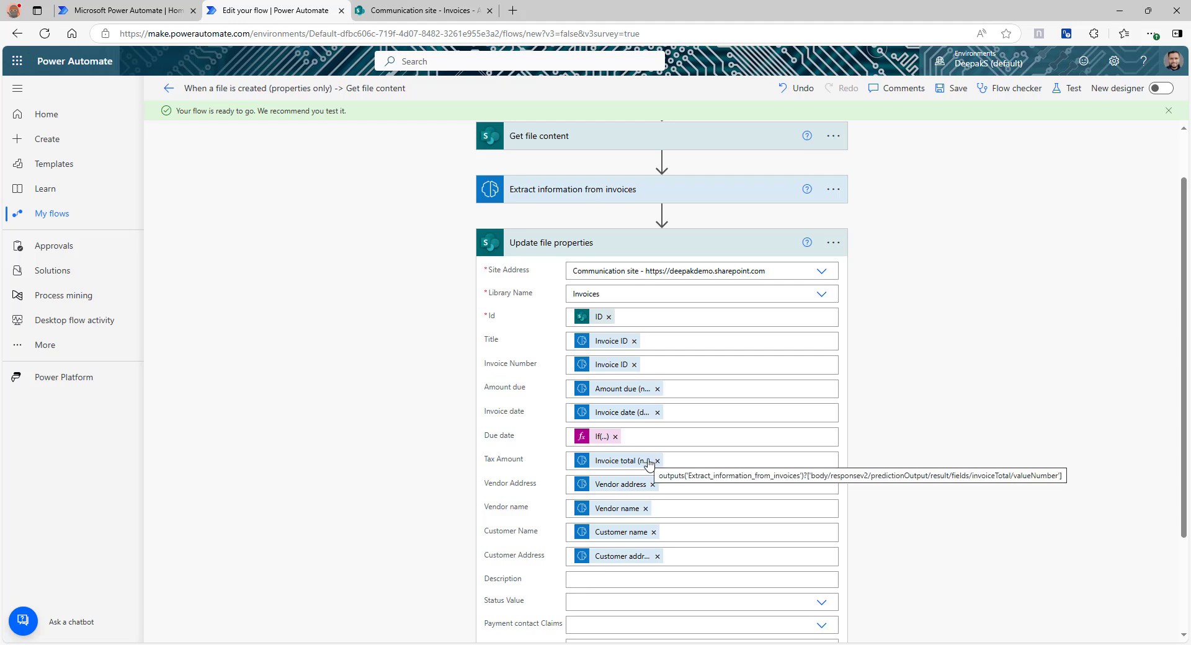
{"action": "scroll", "coordinate": [629, 460], "scroll_direction": "down", "scroll_amount": 2}
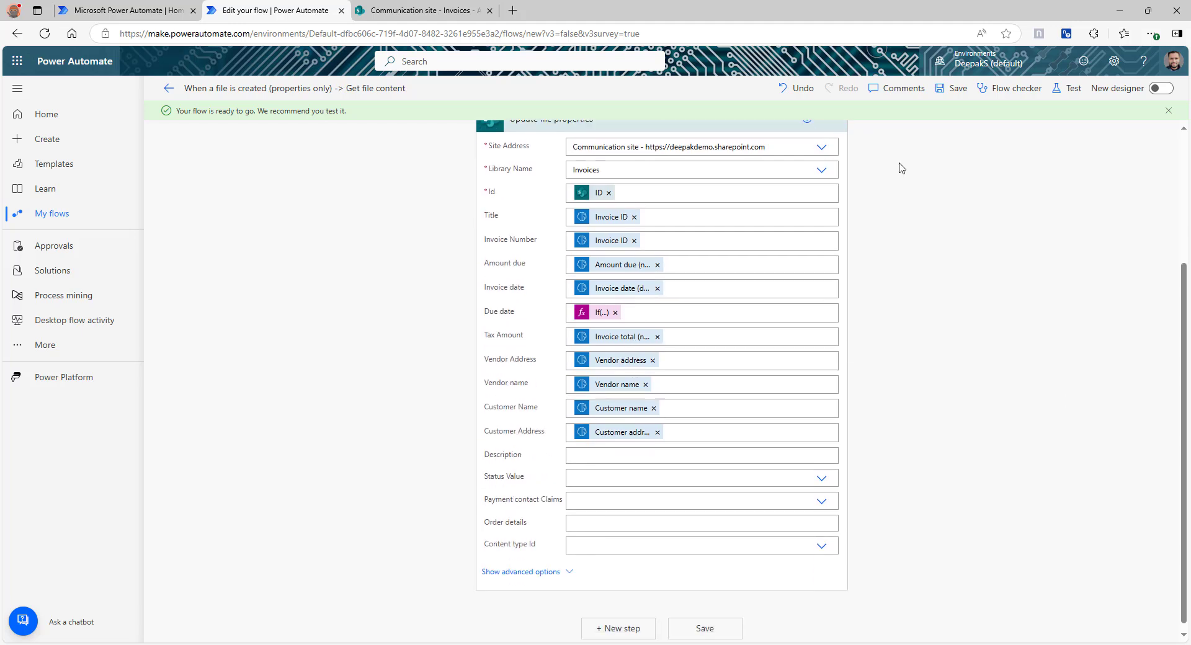
{"action": "left_click", "coordinate": [959, 92]}
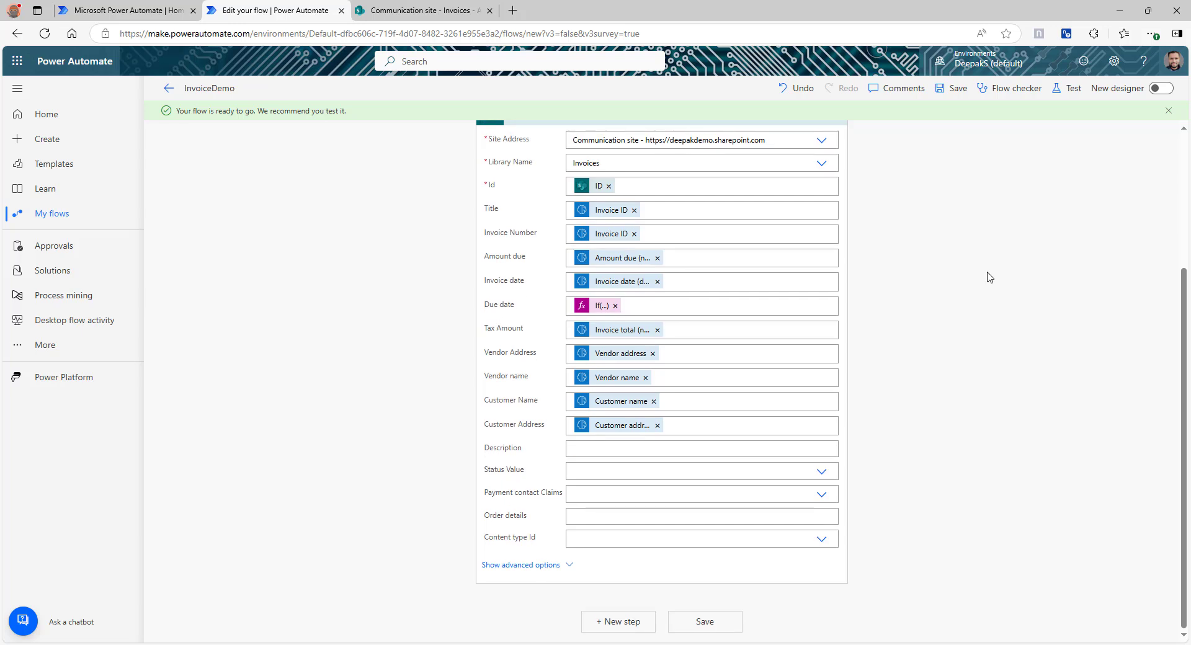
- Add a SharePoint Create item action targeting the Invoice Details list on the Communication site
{"action": "left_click", "coordinate": [627, 623]}
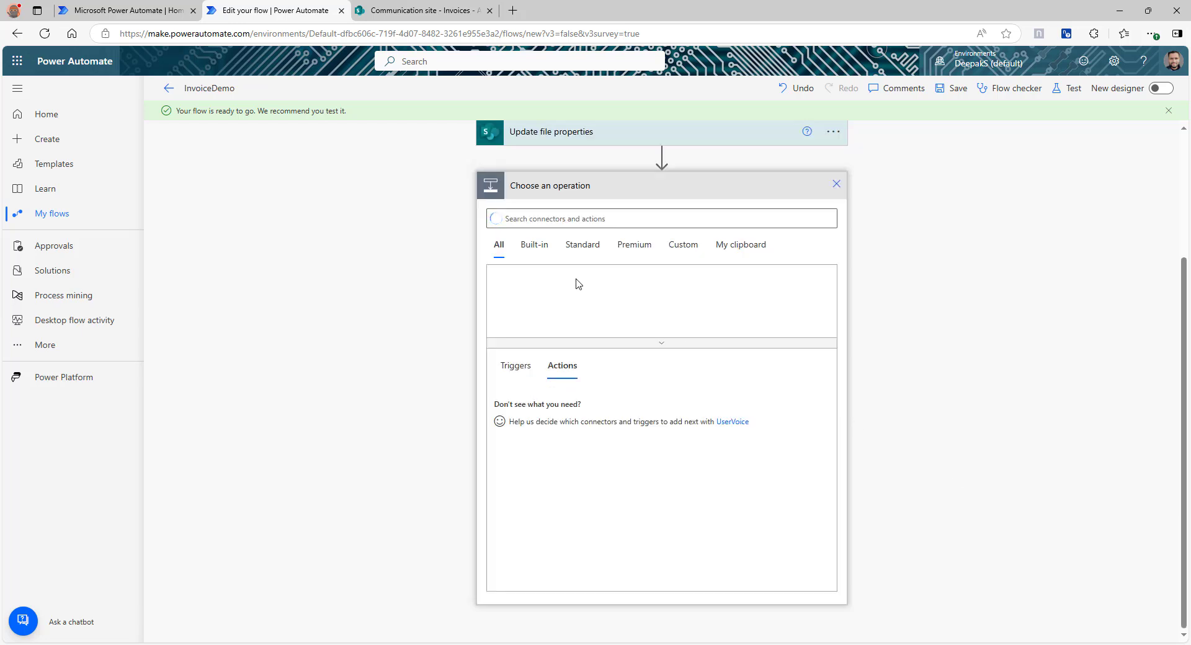
{"action": "type", "text": "create"}
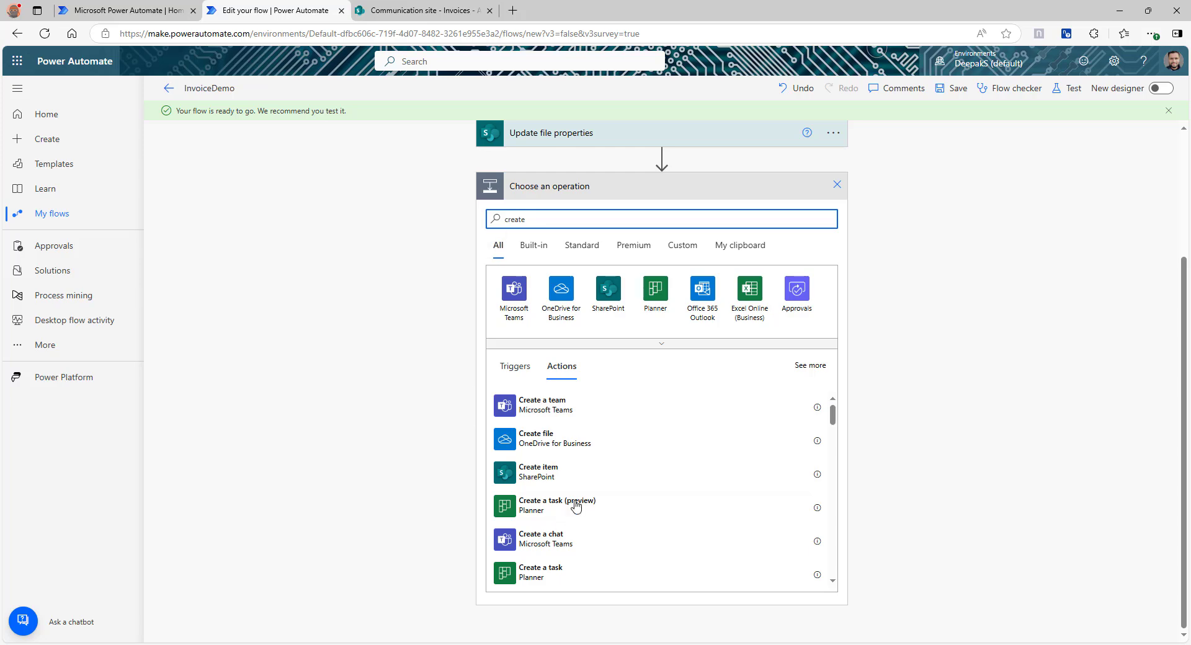
{"action": "left_click", "coordinate": [560, 477]}
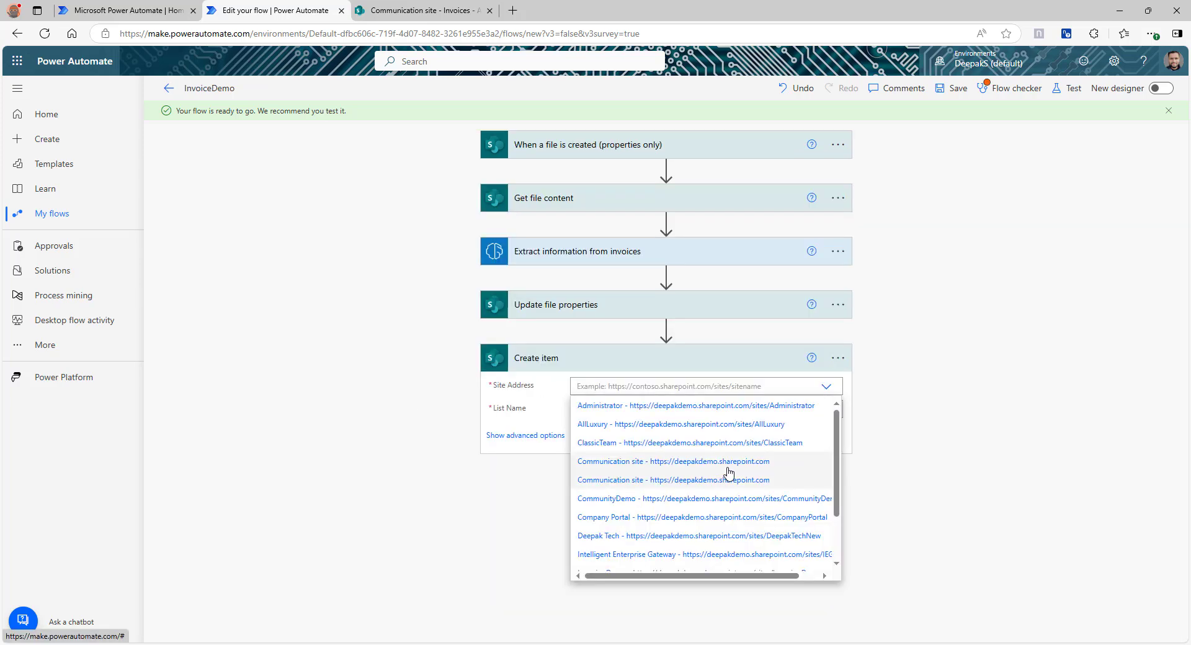
{"action": "left_click", "coordinate": [643, 458]}
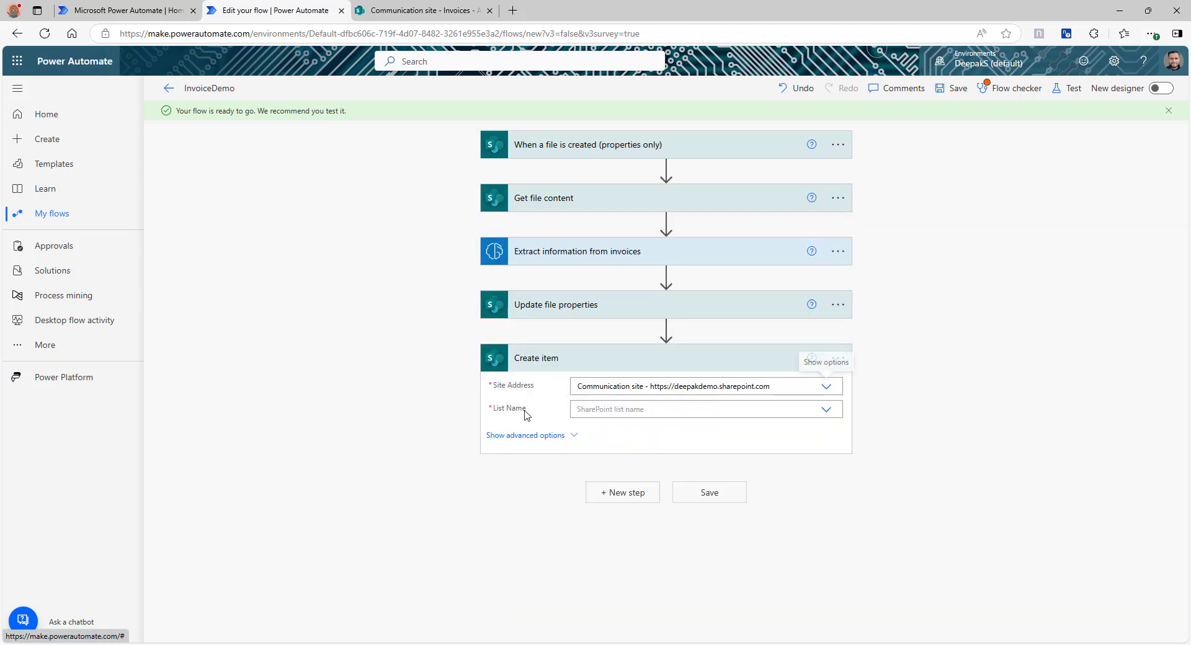
{"action": "left_click", "coordinate": [825, 412]}
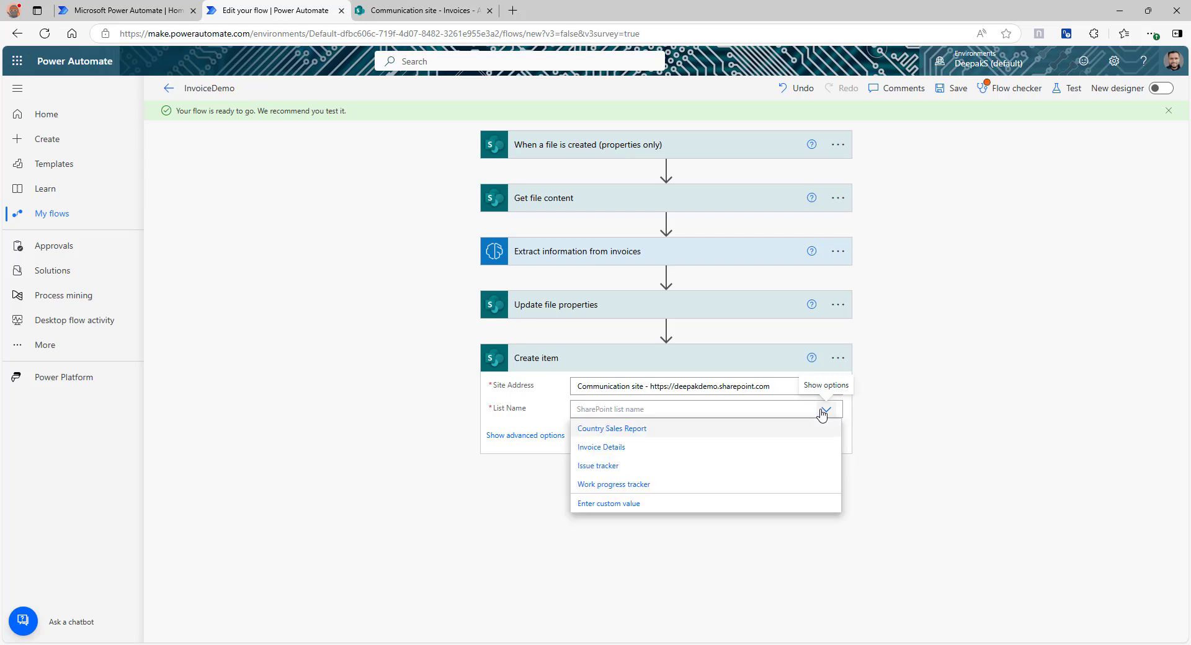
{"action": "left_click", "coordinate": [614, 447]}
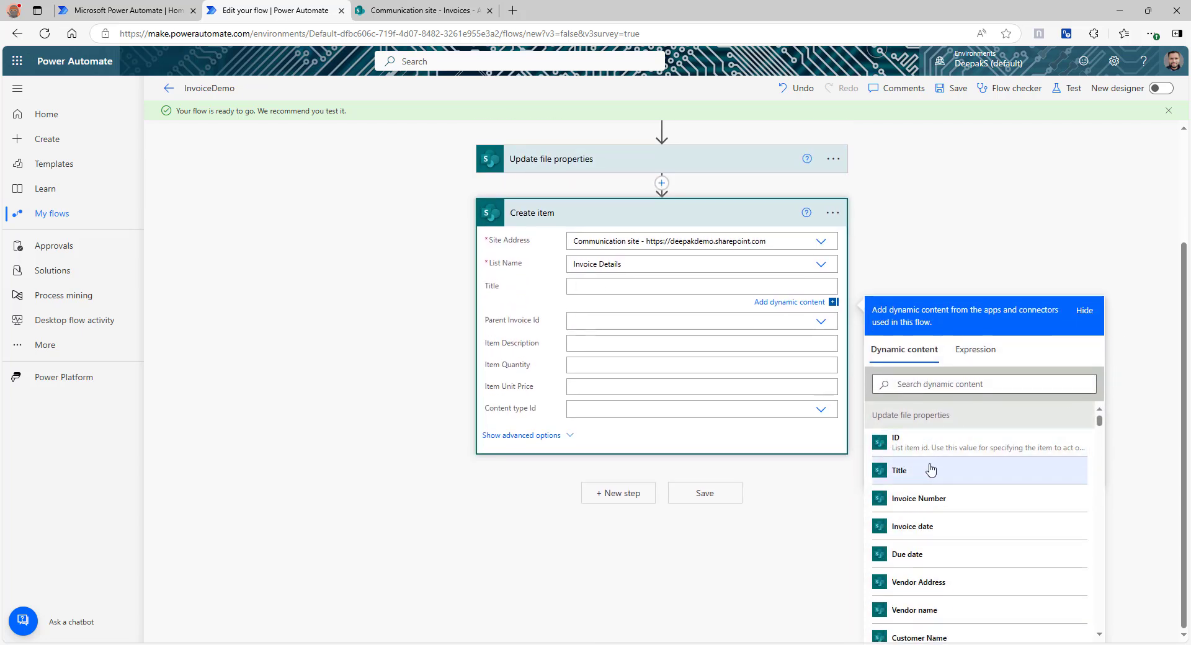
- Set Create item's Title to Invoice Number from Update file properties and Parent Invoice Id to the trigger's ID as a custom value
{"action": "left_click", "coordinate": [947, 510]}
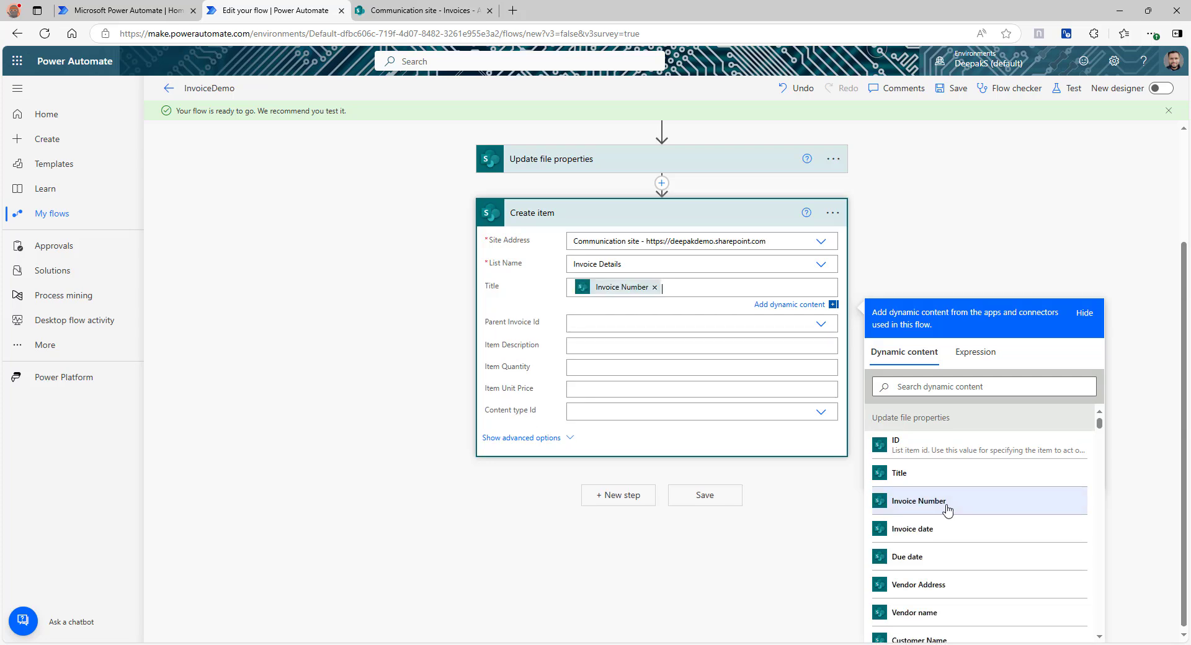
{"action": "left_click", "coordinate": [696, 325]}
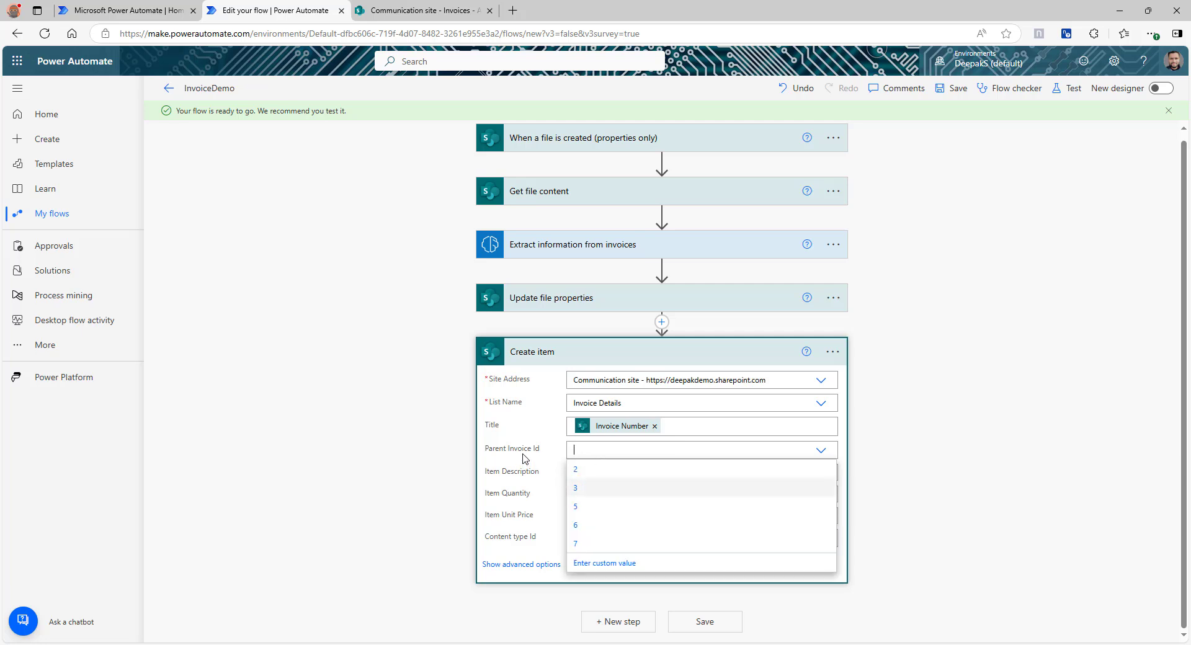
{"action": "left_click", "coordinate": [611, 567]}
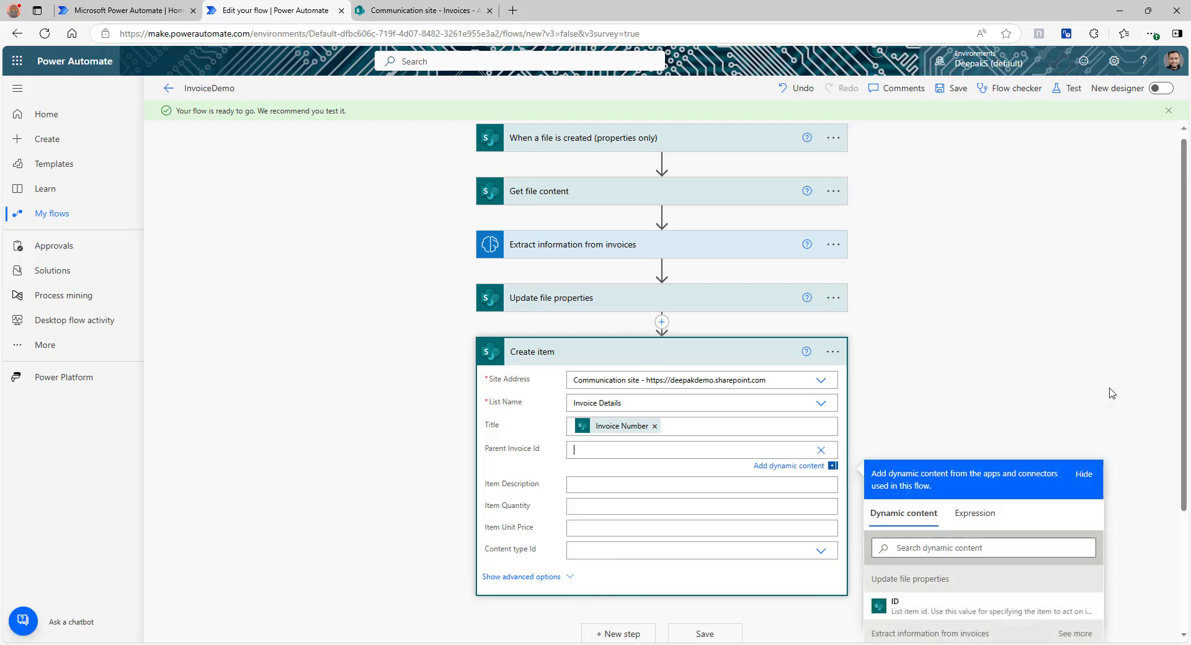
{"action": "scroll", "coordinate": [1112, 393], "scroll_direction": "down", "scroll_amount": 2}
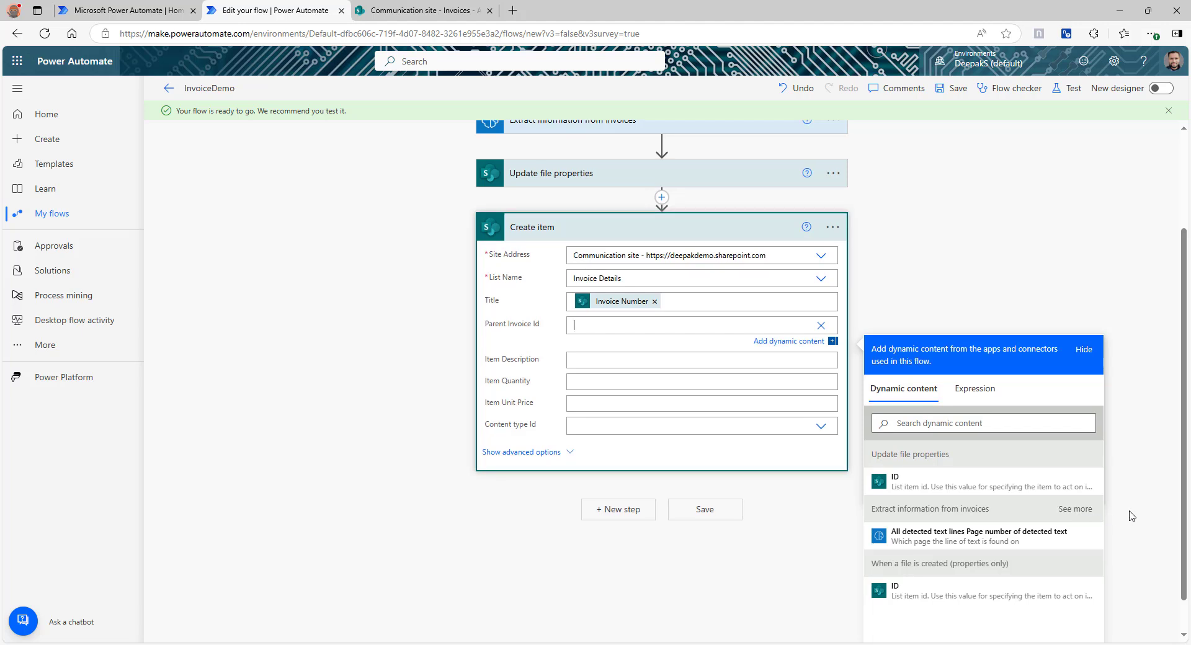
{"action": "scroll", "coordinate": [1130, 513], "scroll_direction": "down", "scroll_amount": 1}
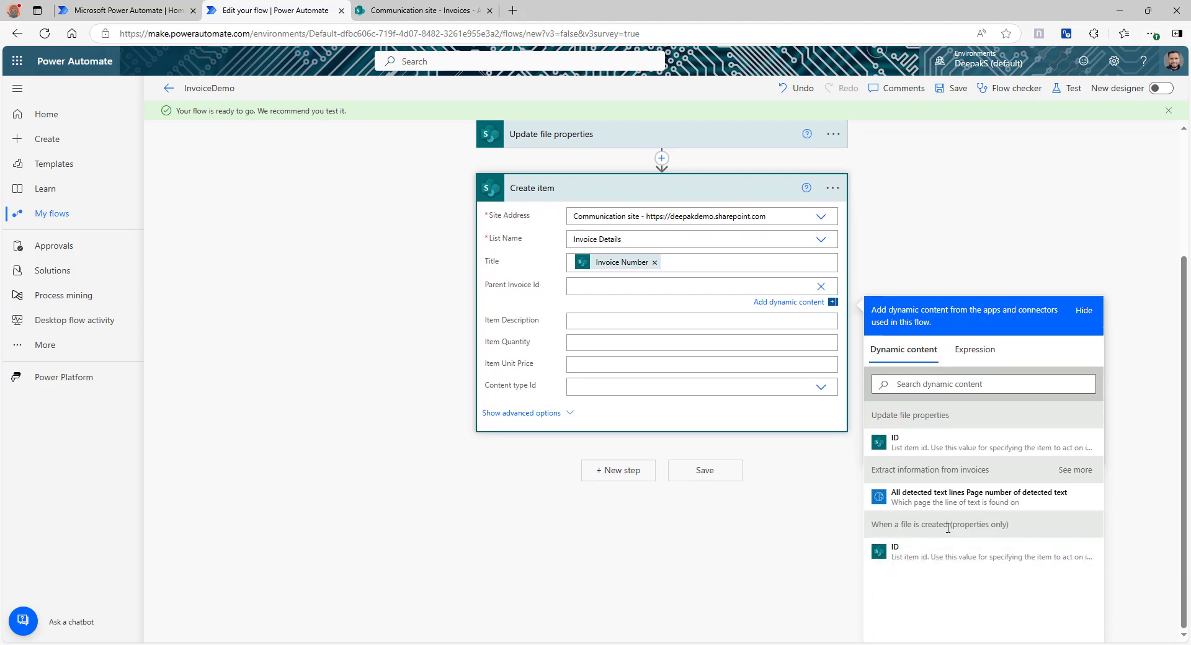
{"action": "left_click", "coordinate": [970, 562]}
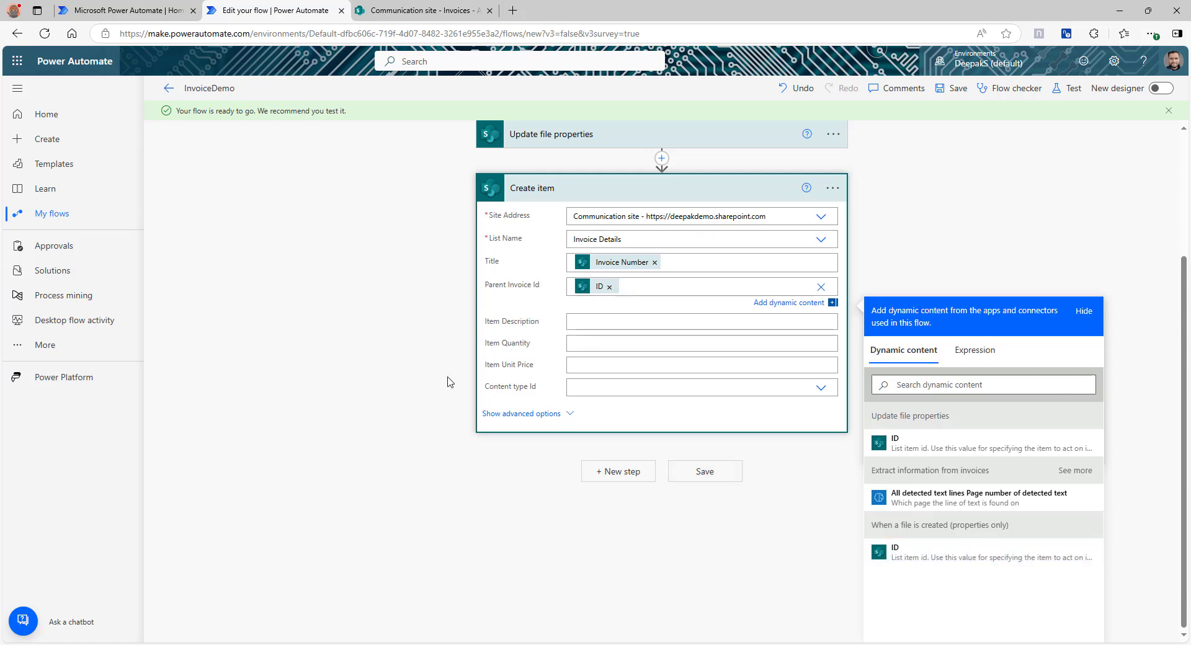
- Set Item Description to the extracted Line item description and reopen the Create item action inside the Apply to each loop
{"action": "left_click", "coordinate": [619, 323]}
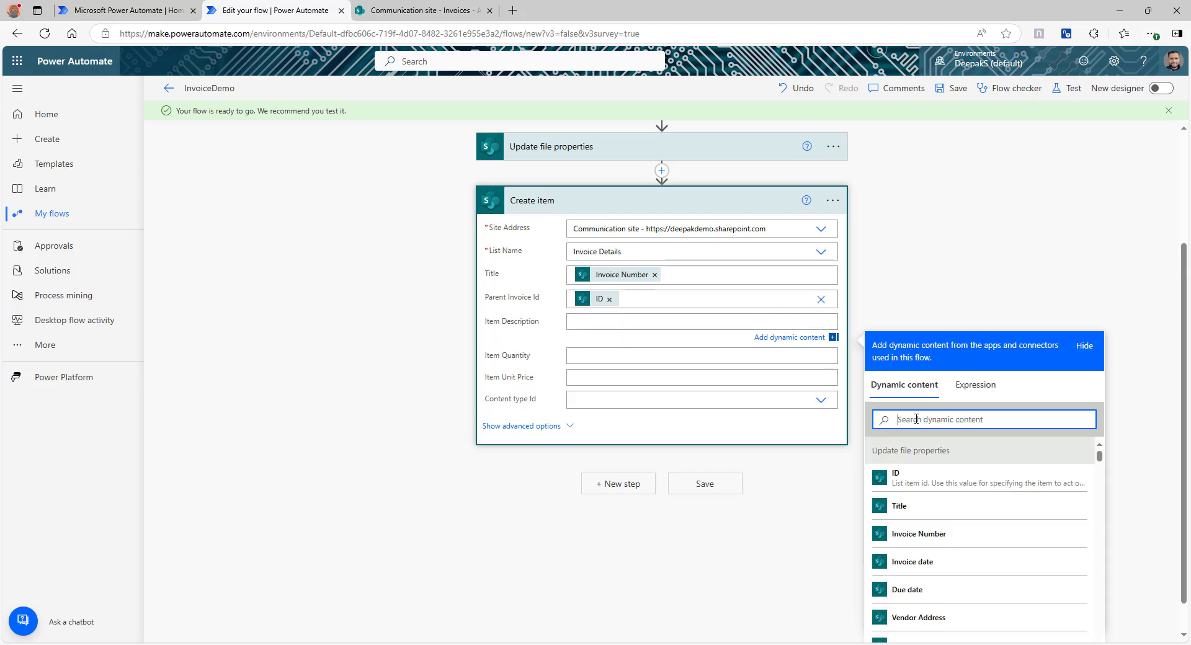
{"action": "type", "text": "item"}
{"action": "scroll", "coordinate": [1002, 495], "scroll_direction": "down", "scroll_amount": 3}
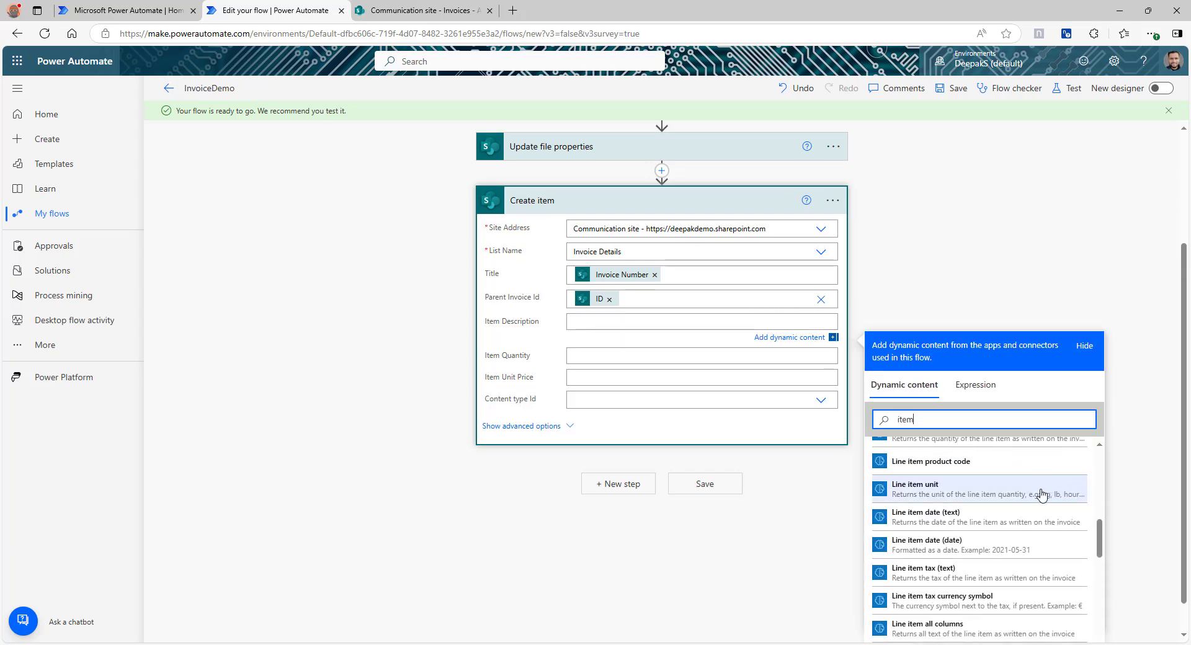
{"action": "scroll", "coordinate": [992, 490], "scroll_direction": "up", "scroll_amount": 3}
{"action": "scroll", "coordinate": [1151, 447], "scroll_direction": "down", "scroll_amount": 1}
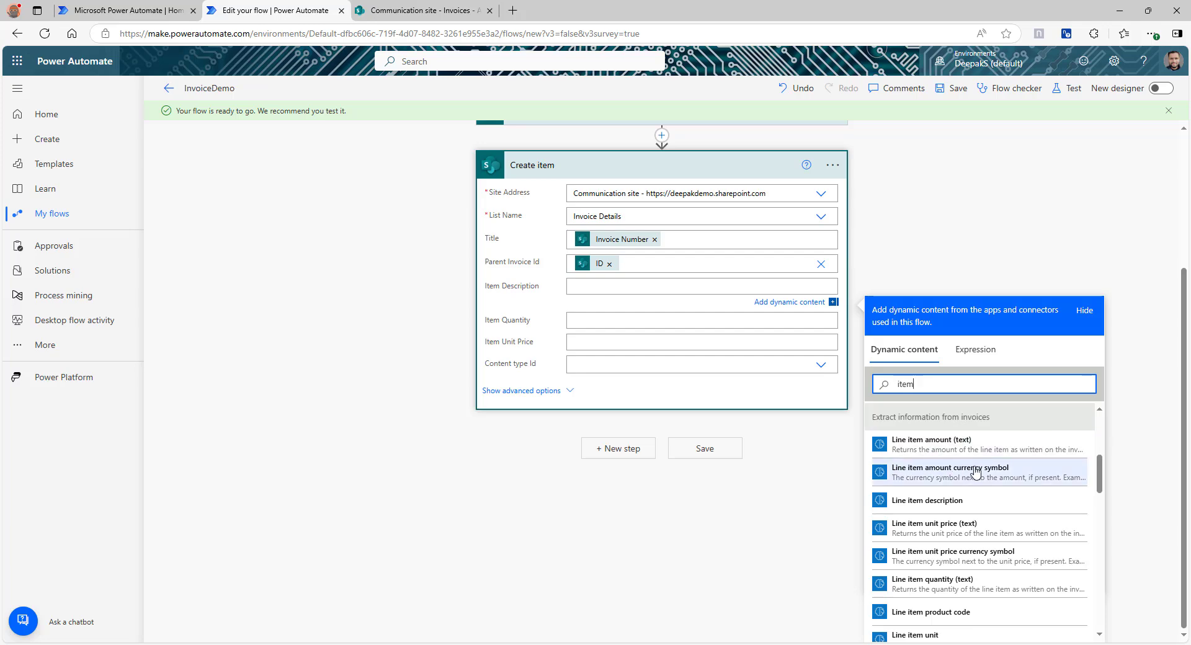
{"action": "left_click", "coordinate": [936, 506]}
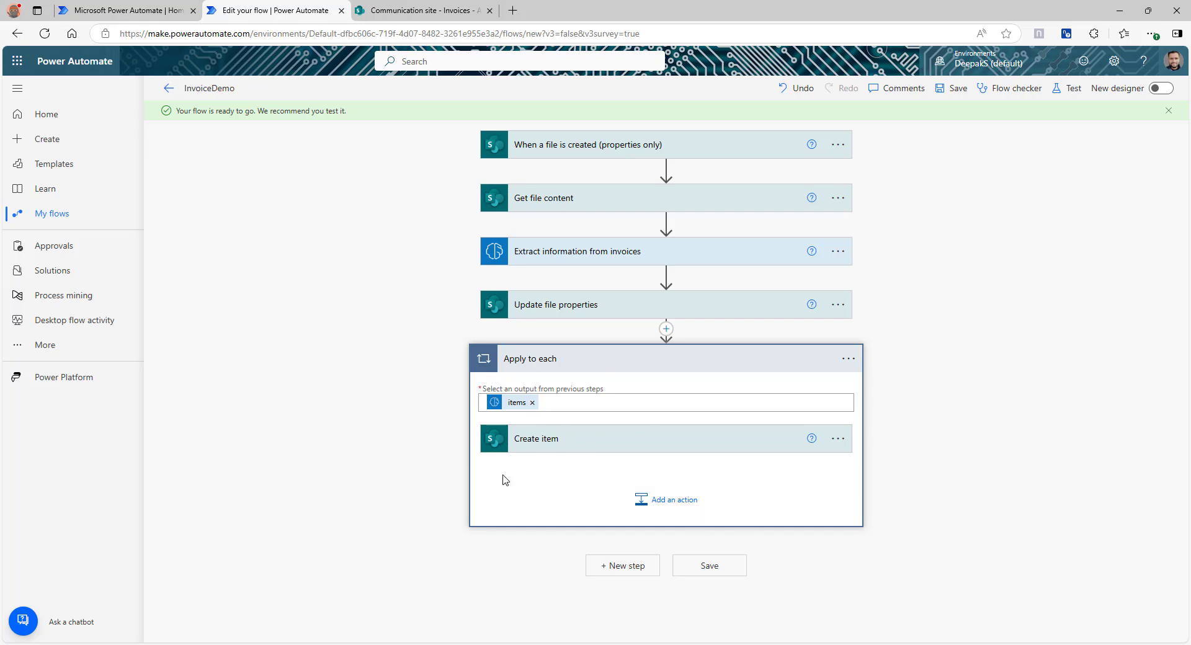
{"action": "left_click", "coordinate": [624, 451]}
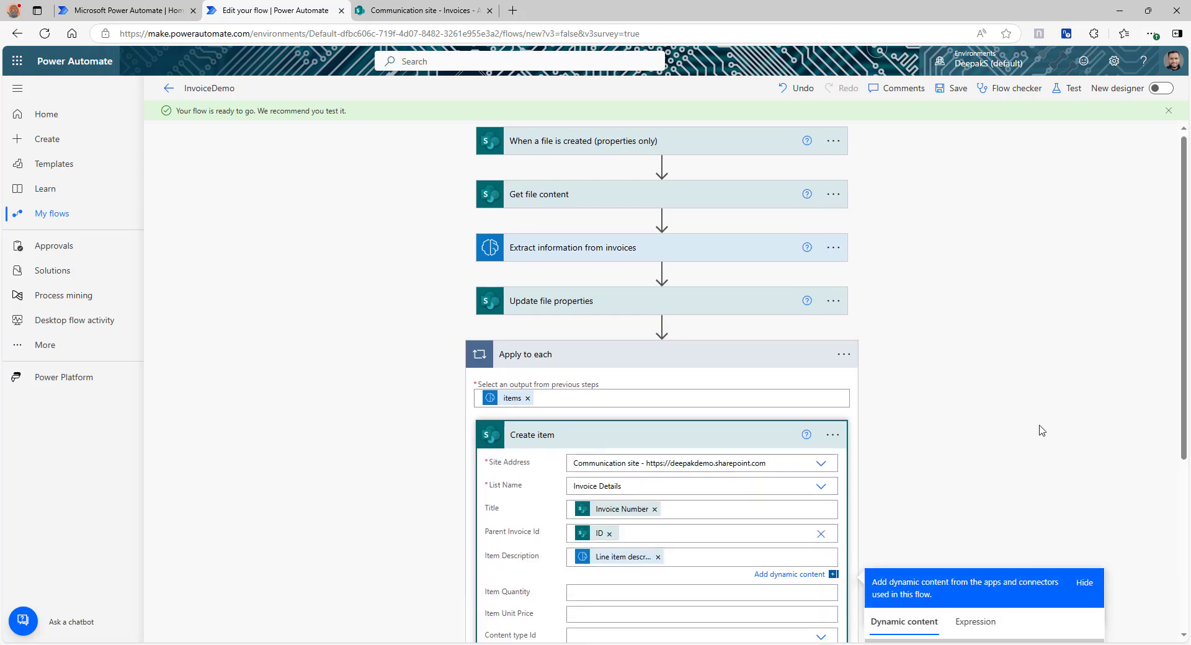
- Set Create item's Item Quantity to the extracted Line item quantity (number) dynamic content
{"action": "scroll", "coordinate": [1042, 430], "scroll_direction": "down", "scroll_amount": 3}
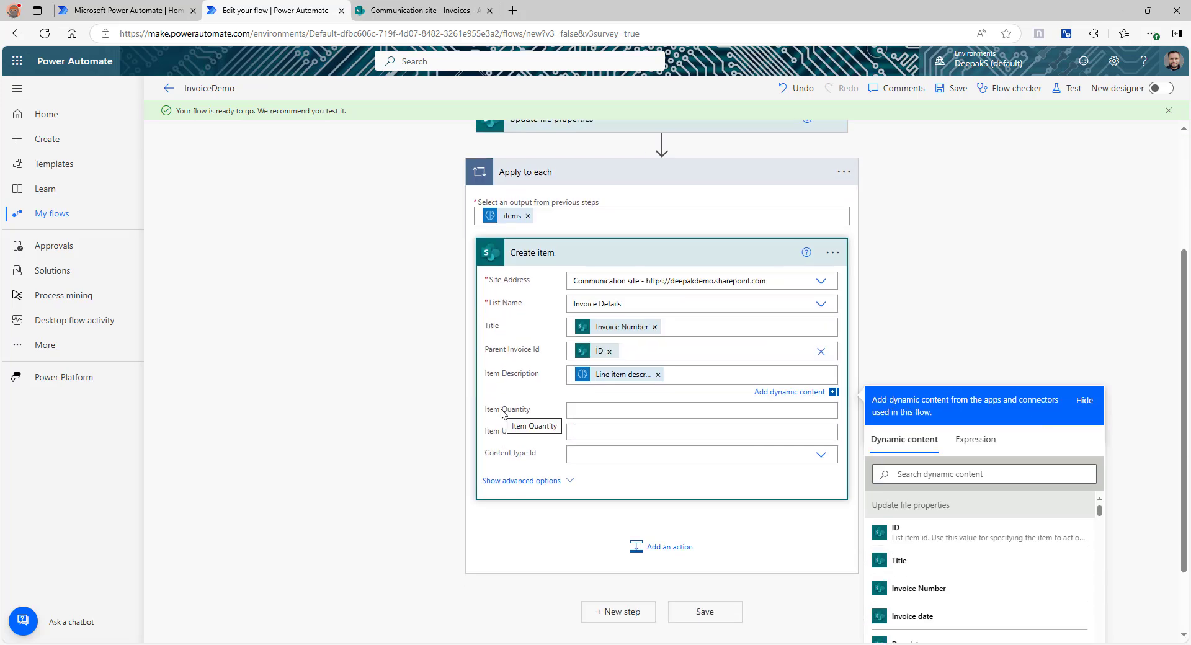
{"action": "left_click", "coordinate": [588, 408]}
{"action": "left_click", "coordinate": [952, 504]}
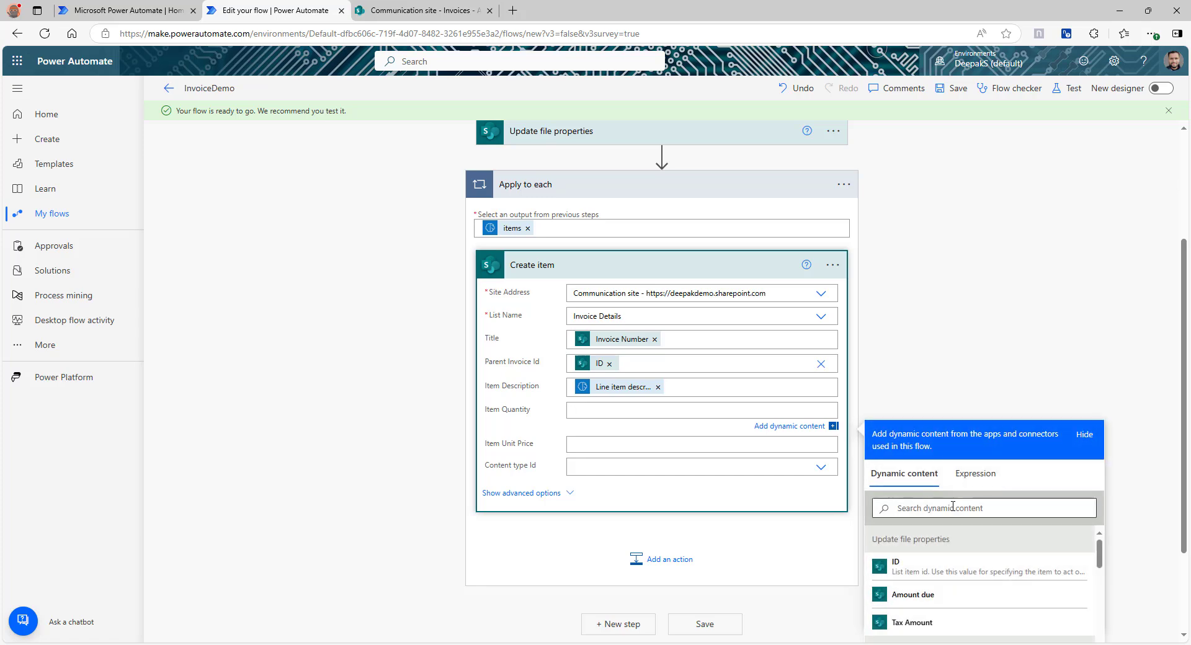
{"action": "type", "text": "quan"}
{"action": "scroll", "coordinate": [1104, 375], "scroll_direction": "down", "scroll_amount": 1}
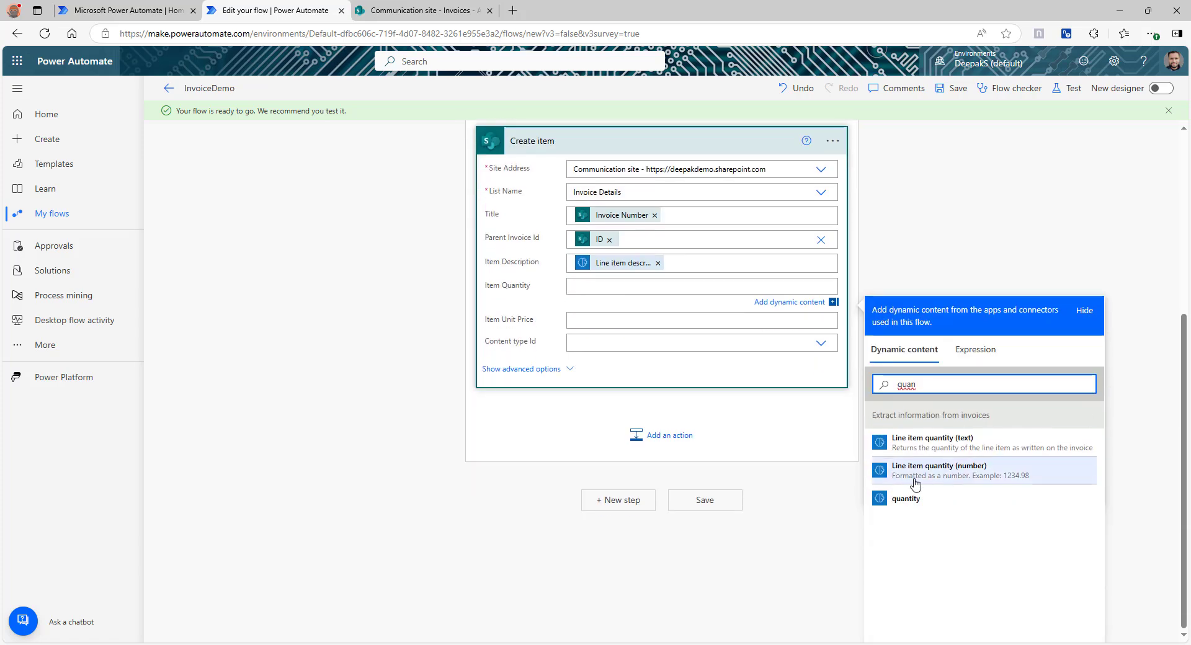
{"action": "left_click", "coordinate": [986, 475]}
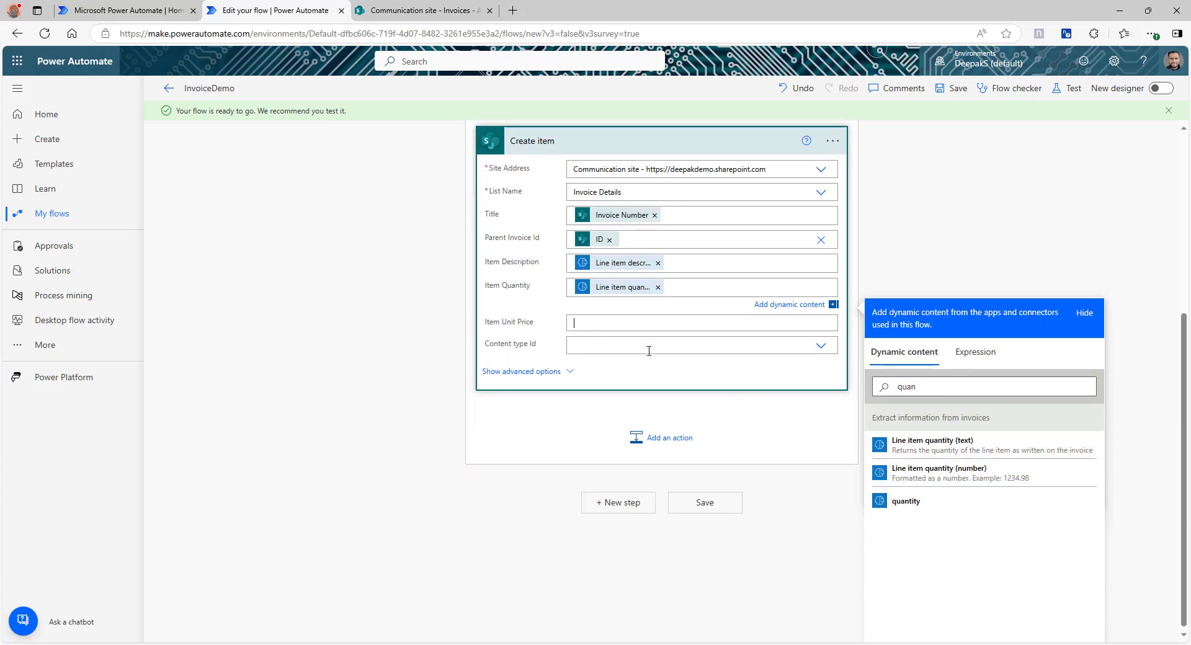
- Set Item Unit Price to the extracted line item unit price and save the flow
{"action": "left_click", "coordinate": [934, 421]}
{"action": "type", "text": "u"}
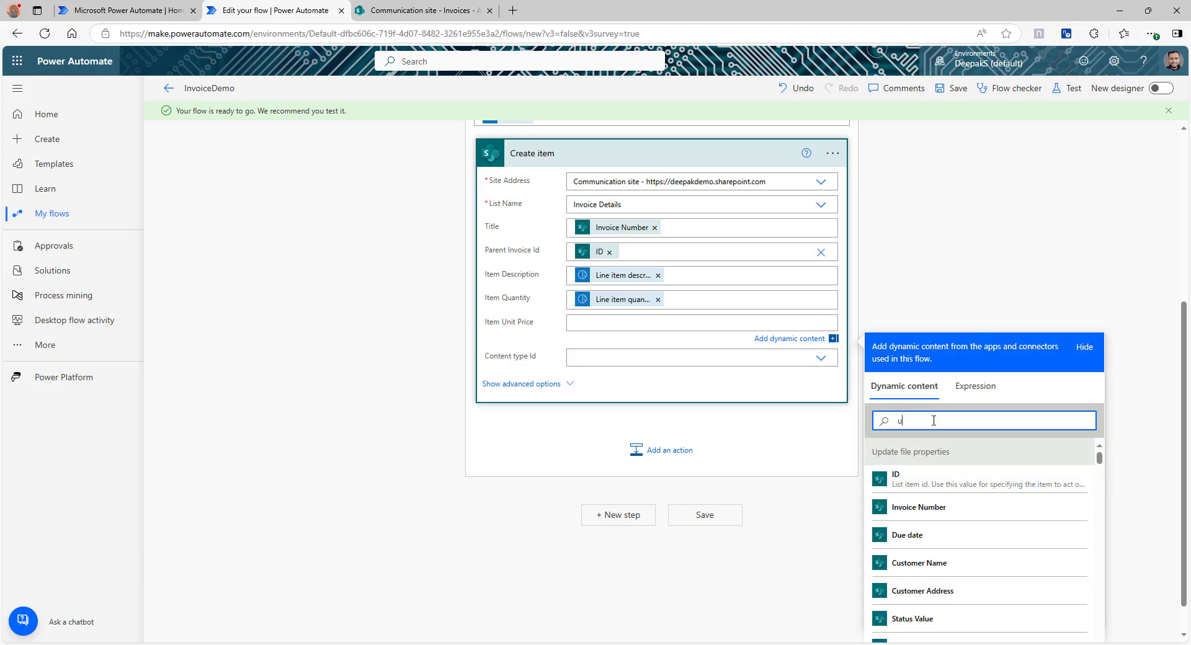
{"action": "type", "text": "nit"}
{"action": "left_click", "coordinate": [968, 476]}
{"action": "left_click", "coordinate": [955, 89]}
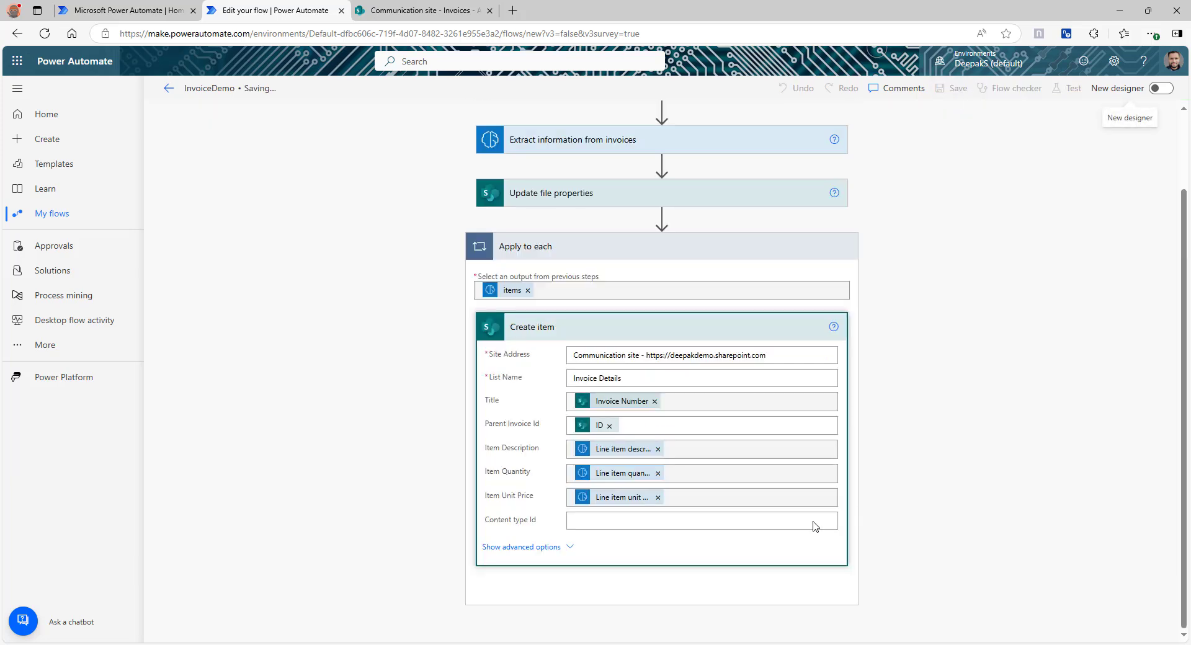
- Run a manual test of the flow and upload AdatumInvoice6.pdf to the SharePoint Invoices library to trigger it
{"action": "scroll", "coordinate": [781, 521], "scroll_direction": "up", "scroll_amount": 2}
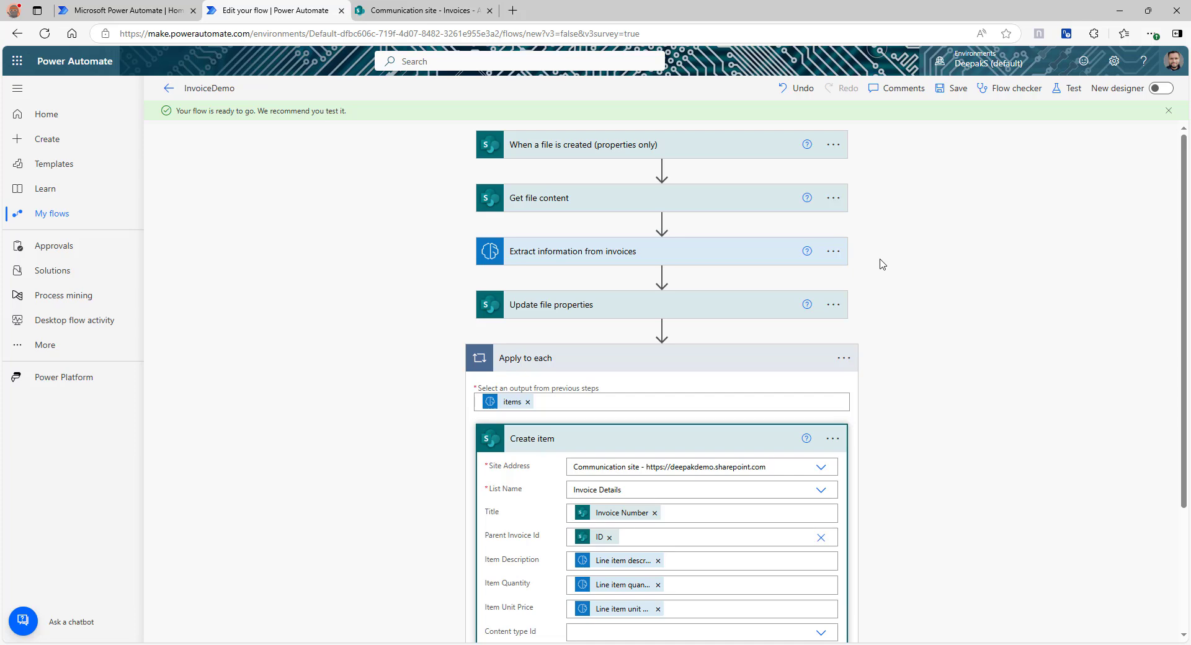
{"action": "left_click", "coordinate": [1067, 88]}
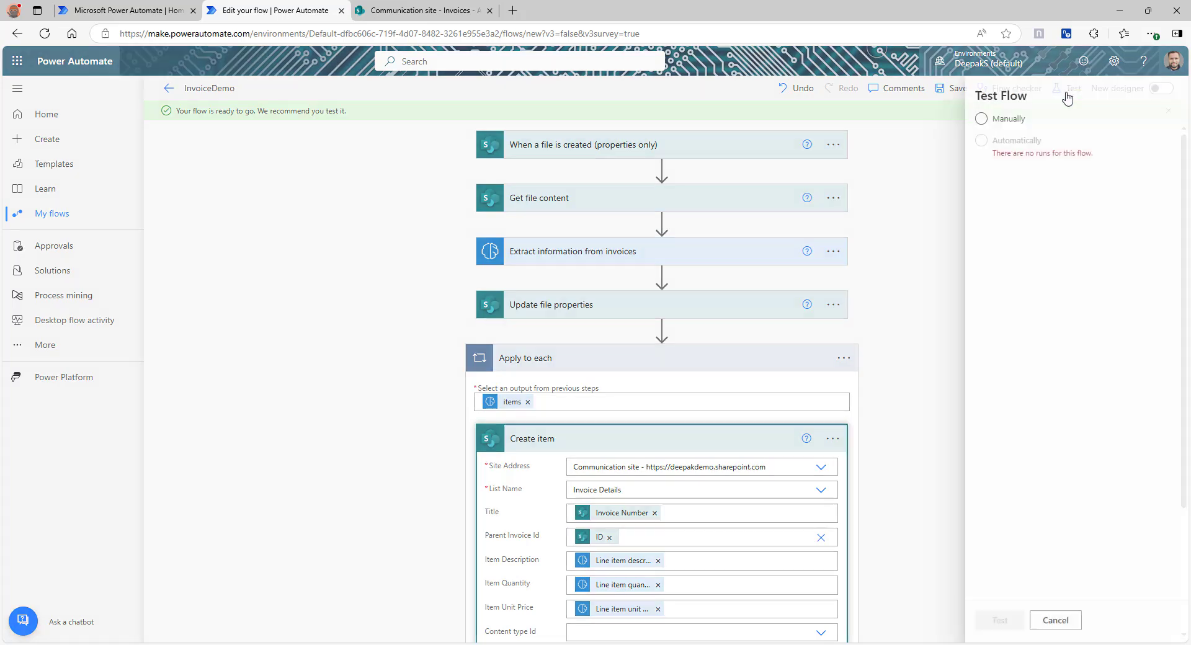
{"action": "left_click", "coordinate": [966, 124]}
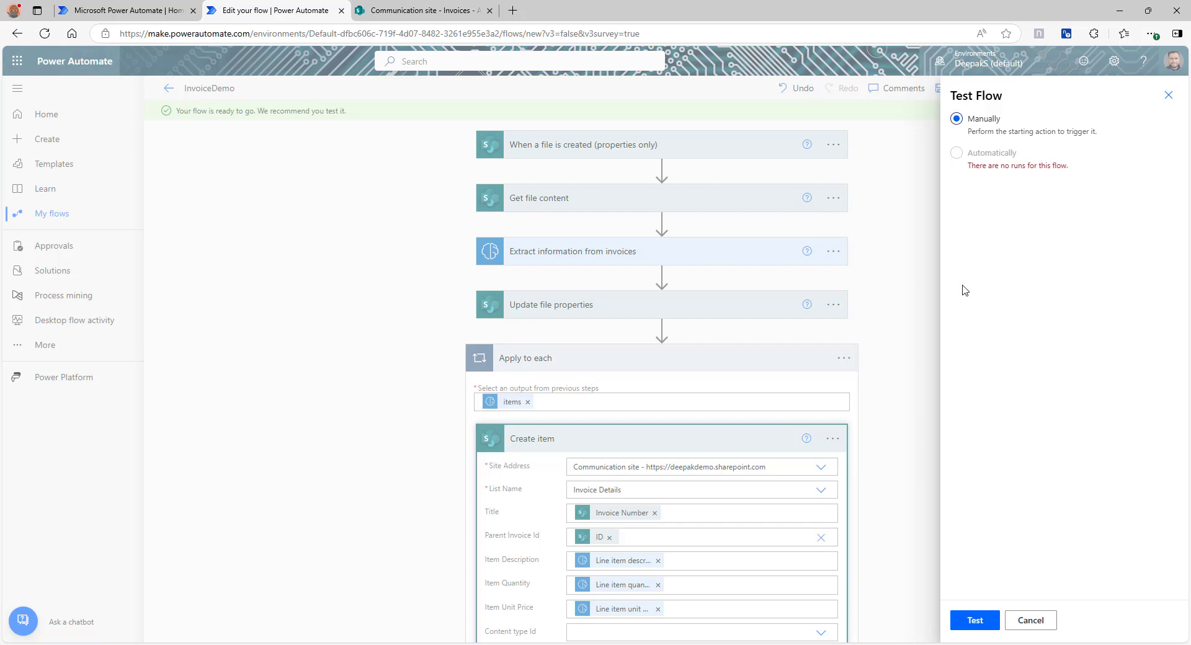
{"action": "left_click", "coordinate": [976, 622]}
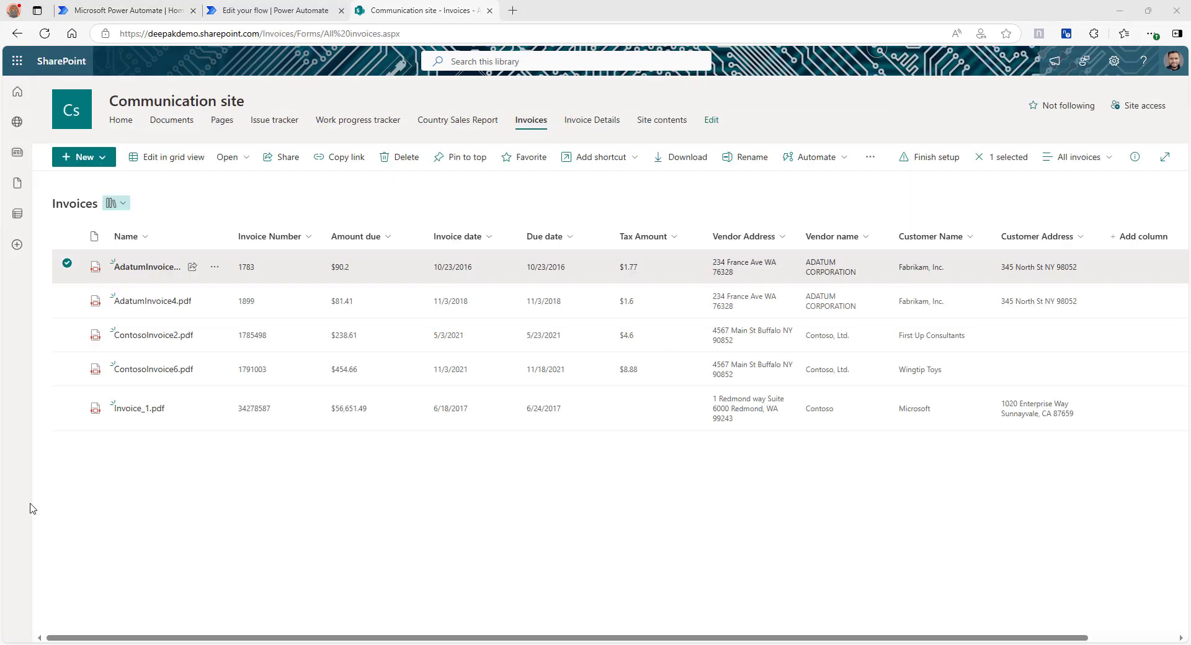
{"action": "left_click_drag", "start_coordinate": [30, 509], "coordinate": [389, 553]}
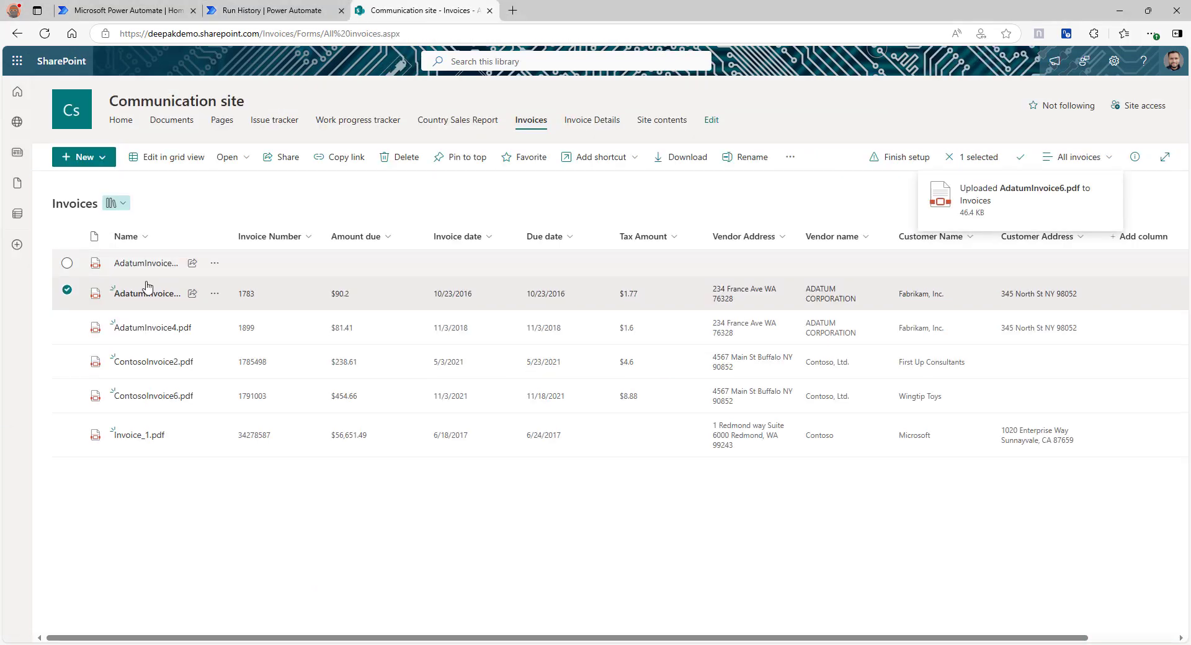
- Examine the run's outputs for Extract information from invoices and check AdatumInvoice6.pdf's properties in the SharePoint Invoices library
{"action": "left_click", "coordinate": [273, 10]}
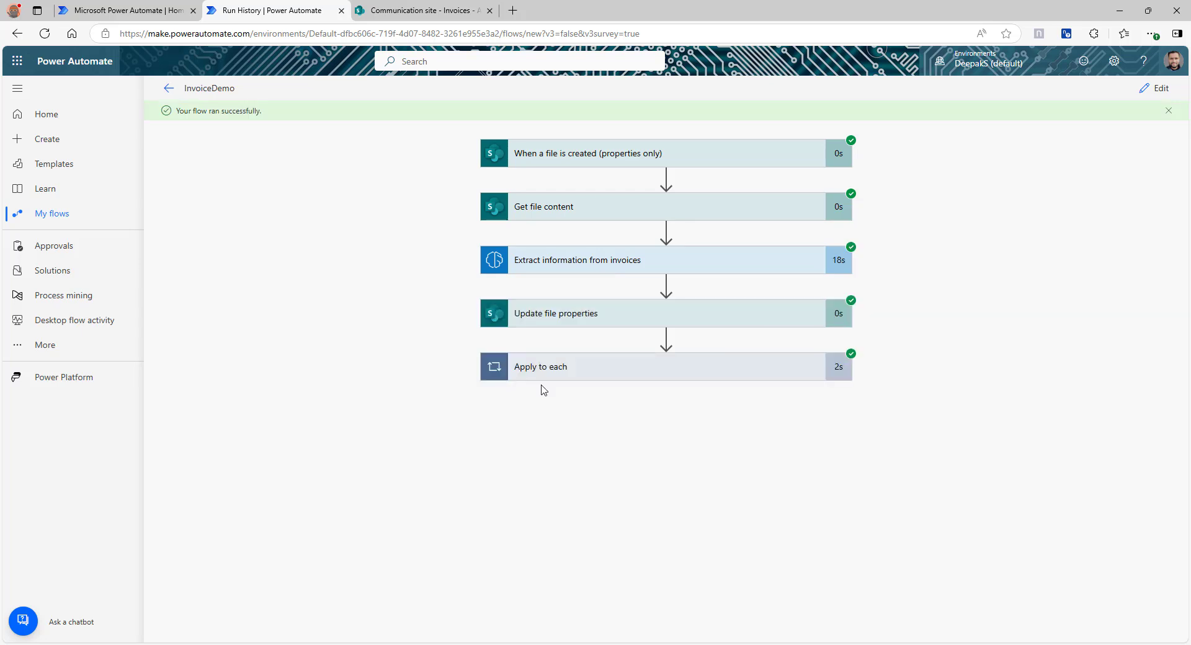
{"action": "left_click", "coordinate": [607, 267]}
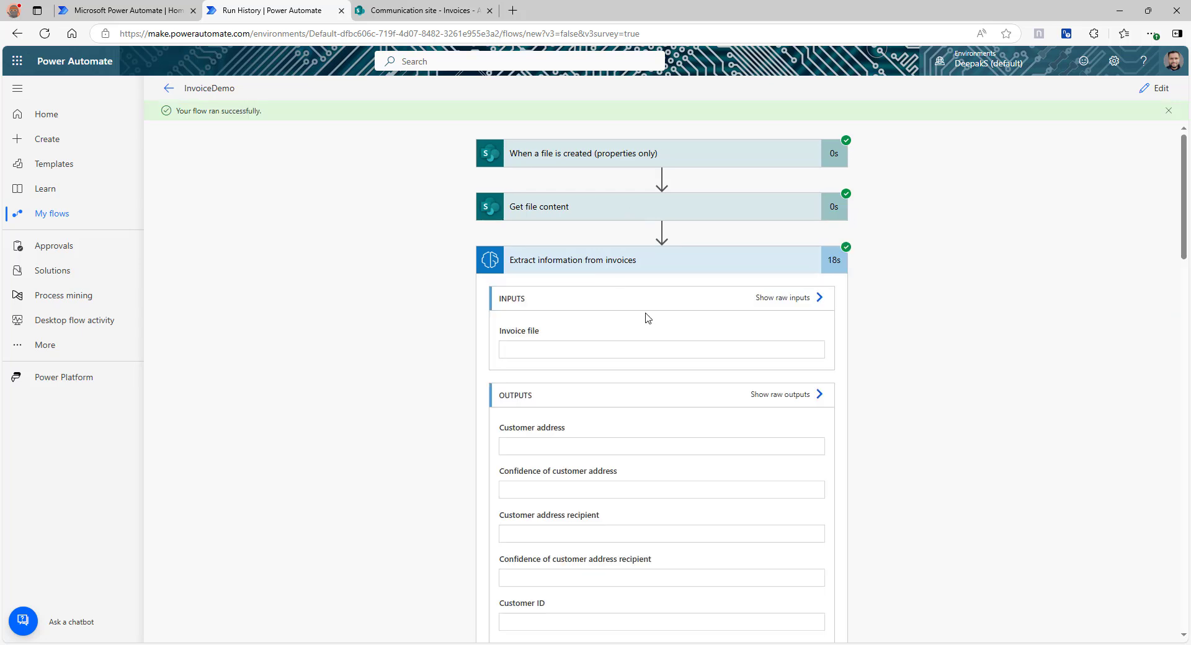
{"action": "scroll", "coordinate": [648, 318], "scroll_direction": "down", "scroll_amount": 5}
{"action": "scroll", "coordinate": [662, 340], "scroll_direction": "up", "scroll_amount": 1}
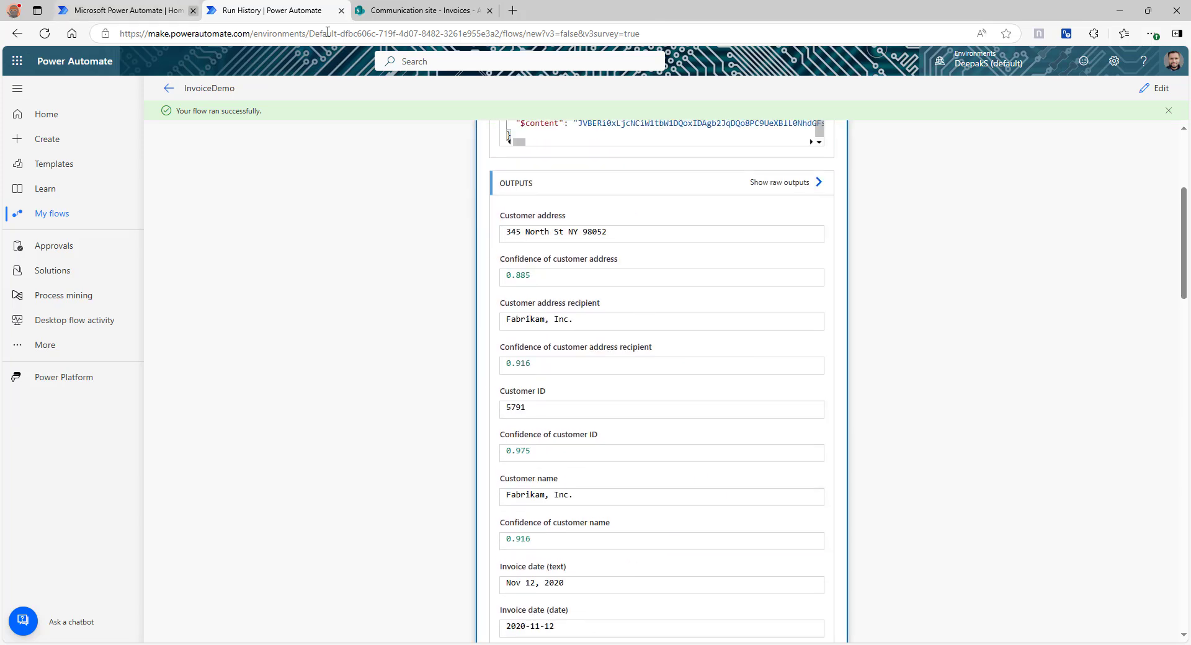
{"action": "left_click", "coordinate": [422, 10]}
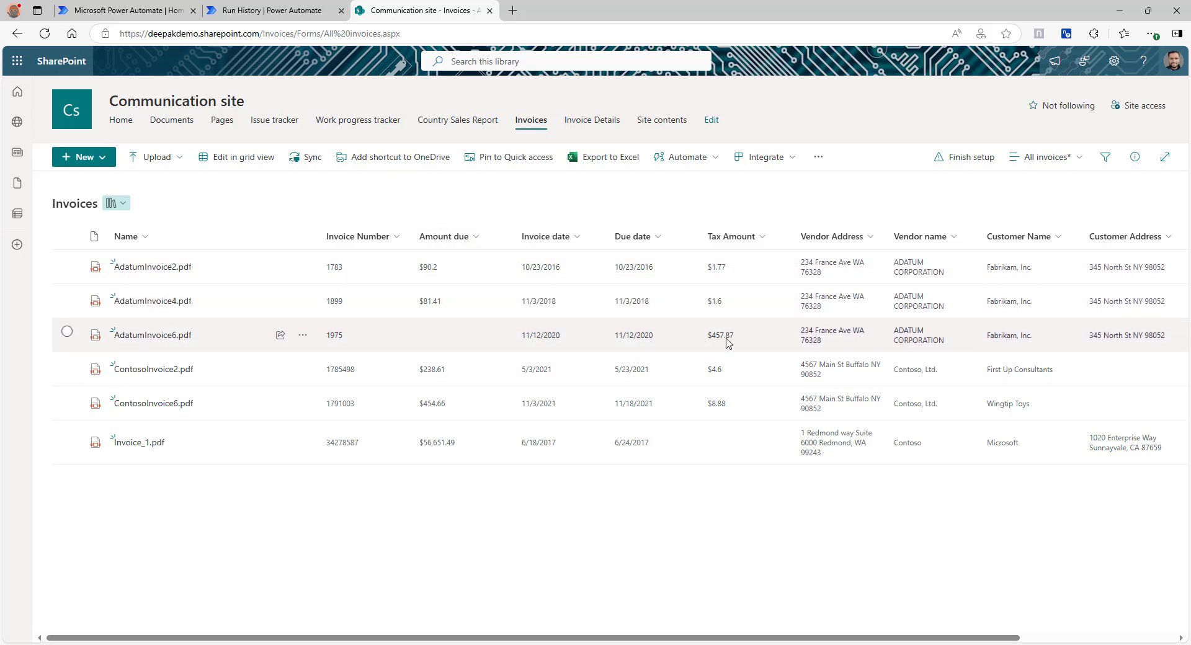
- Reopen the Power Automate flow for editing, clear Tax Amount in Update file properties and set Amount due to the extracted Invoice total (number)
{"action": "left_click", "coordinate": [273, 10]}
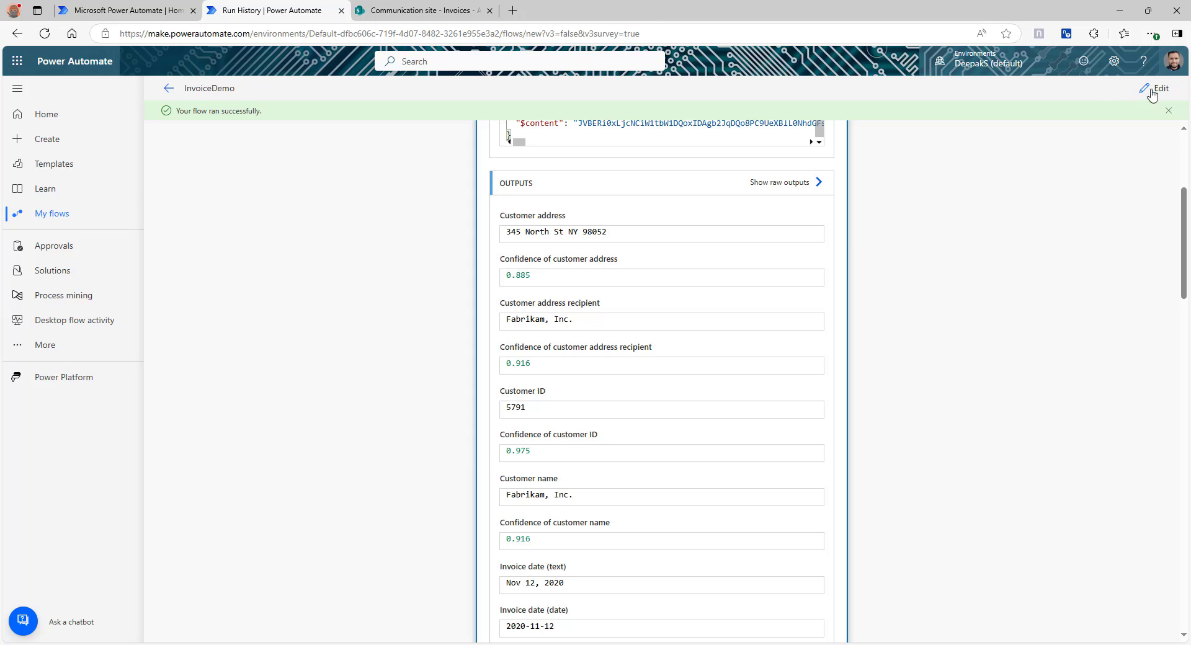
{"action": "left_click", "coordinate": [1152, 91]}
{"action": "left_click", "coordinate": [590, 293]}
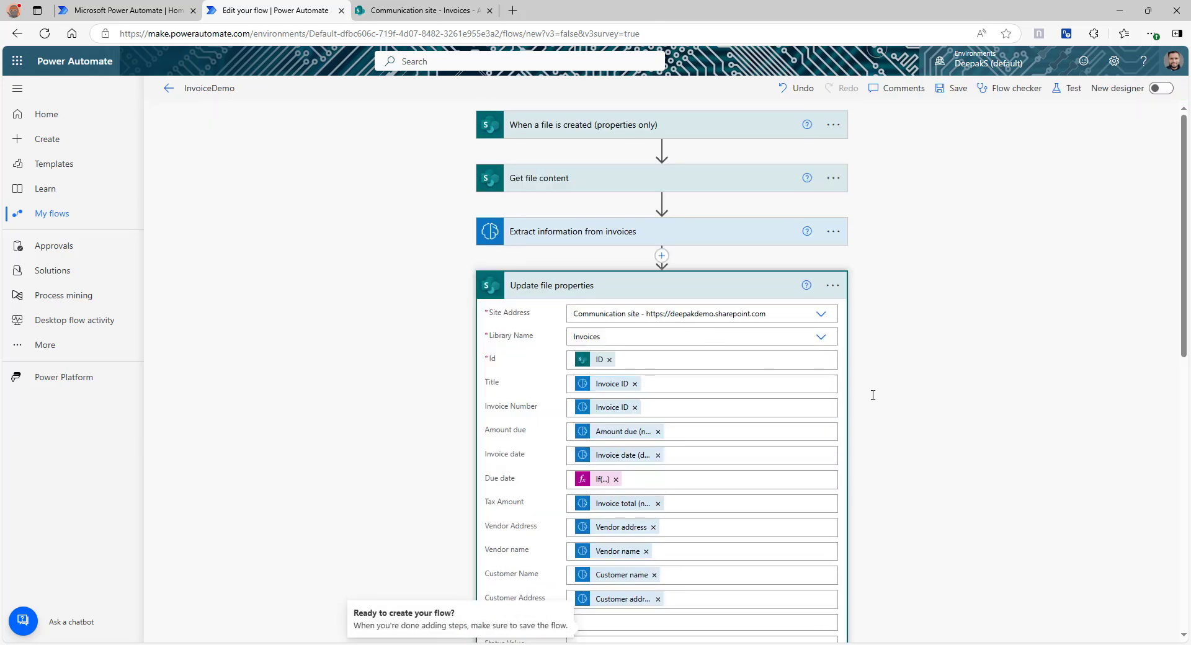
{"action": "scroll", "coordinate": [918, 417], "scroll_direction": "down", "scroll_amount": 3}
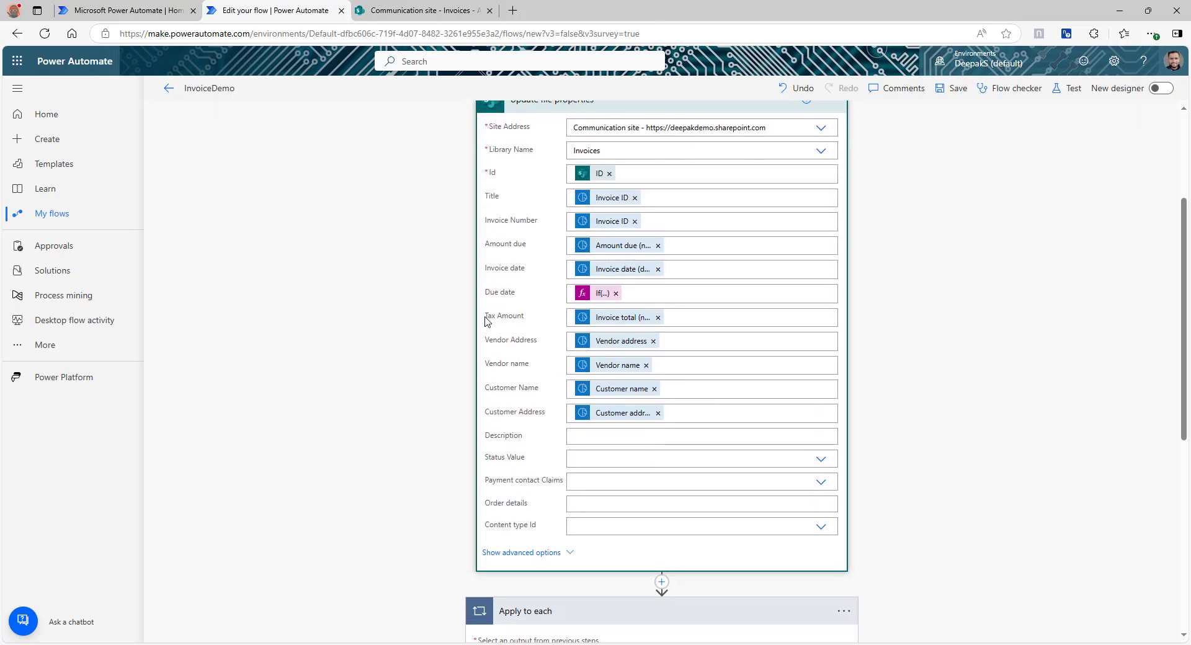
{"action": "left_click_drag", "start_coordinate": [487, 318], "coordinate": [522, 317]}
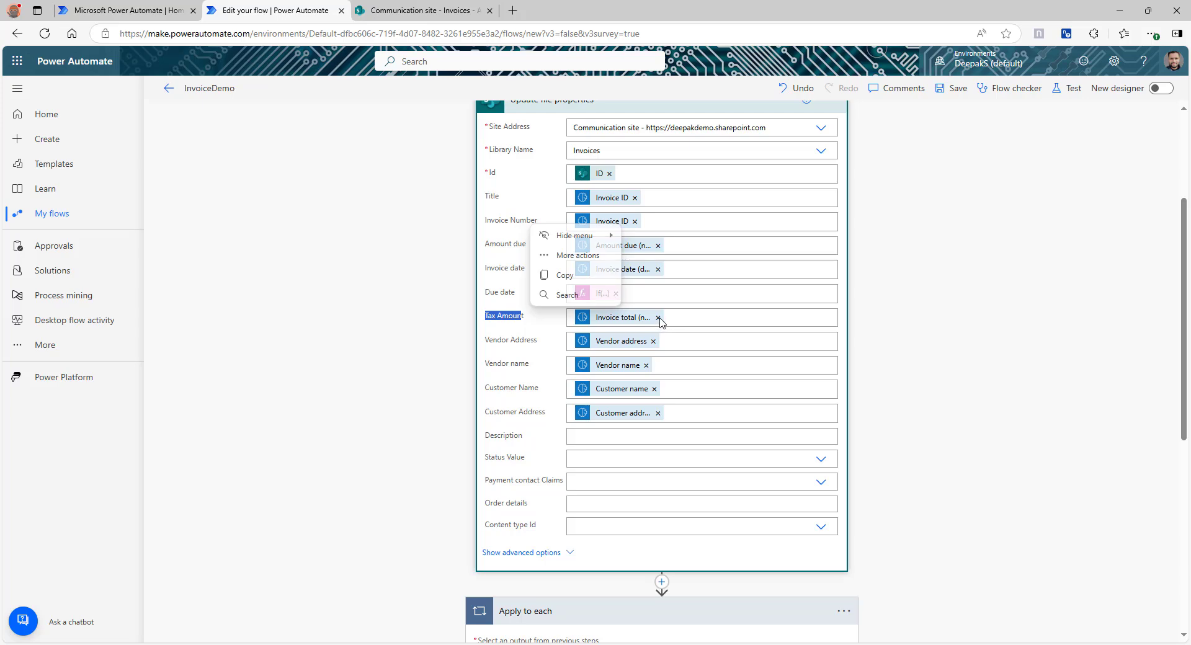
{"action": "left_click", "coordinate": [658, 317]}
{"action": "left_click", "coordinate": [658, 245]}
{"action": "left_click", "coordinate": [934, 345]}
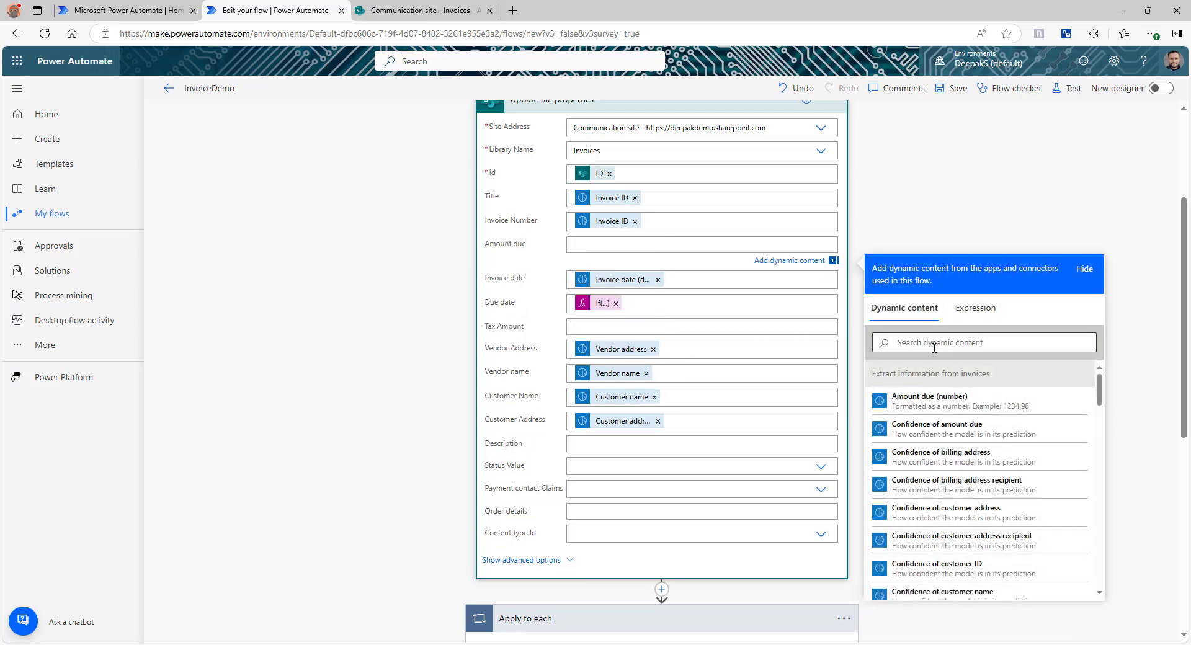
{"action": "left_click", "coordinate": [932, 345]}
{"action": "type", "text": "invoice"}
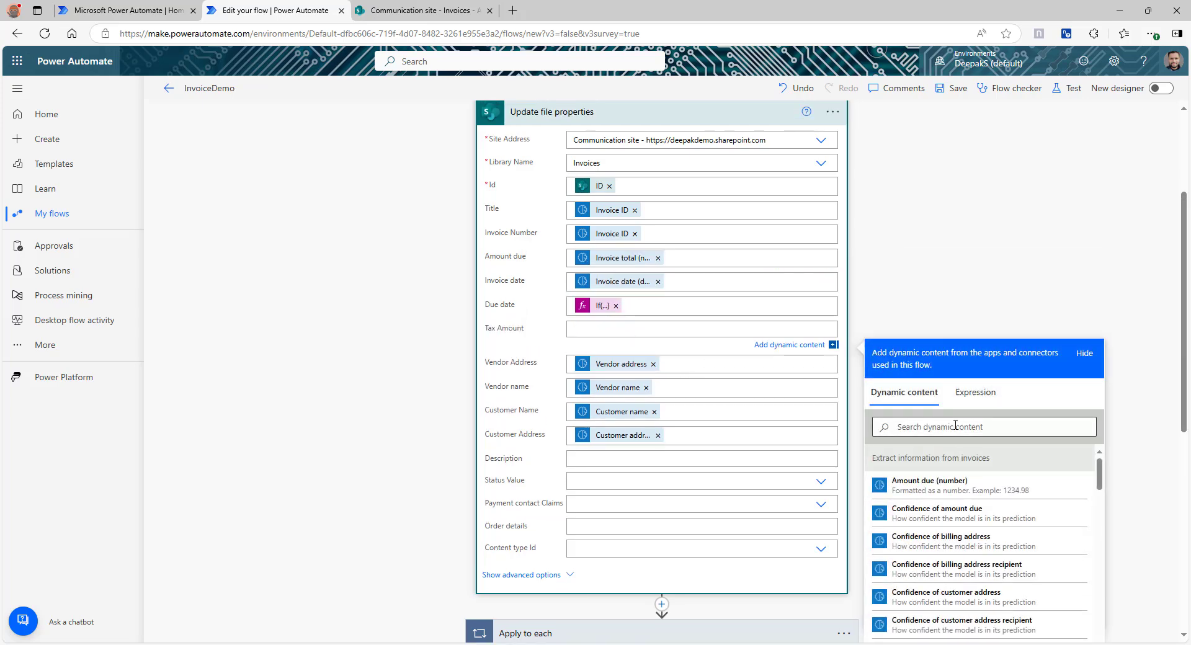
- Set Tax Amount in Update file properties to the extracted Total tax (number) and save the flow
{"action": "type", "text": "tax"}
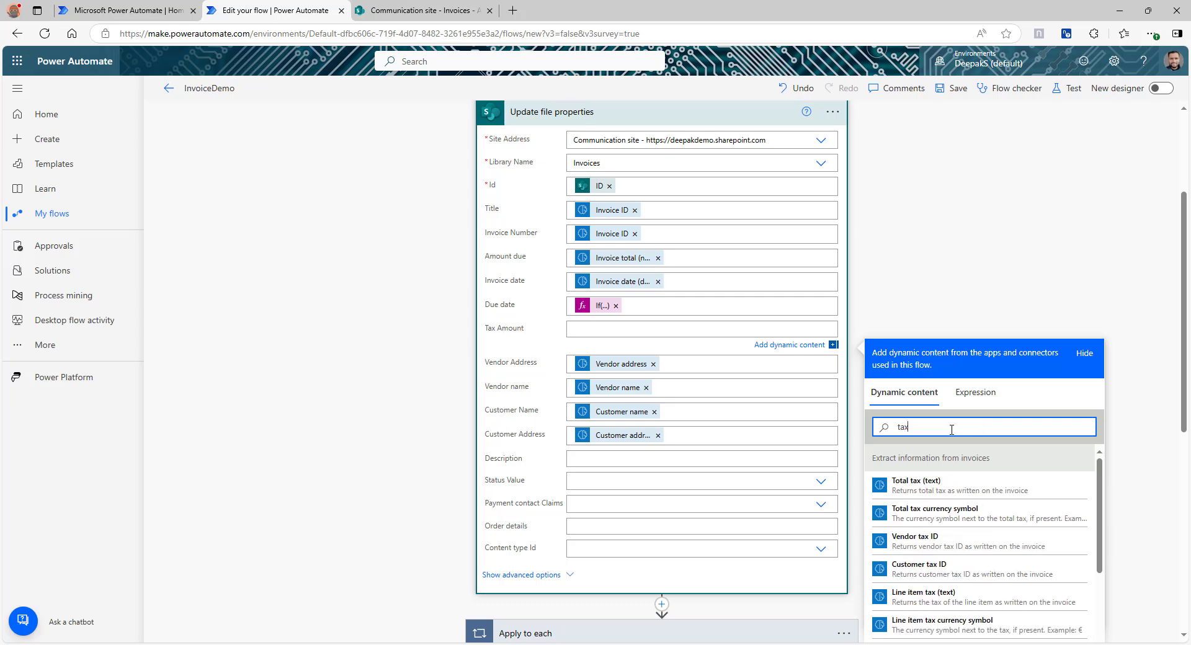
{"action": "scroll", "coordinate": [955, 521], "scroll_direction": "down", "scroll_amount": 3}
{"action": "left_click", "coordinate": [952, 529]}
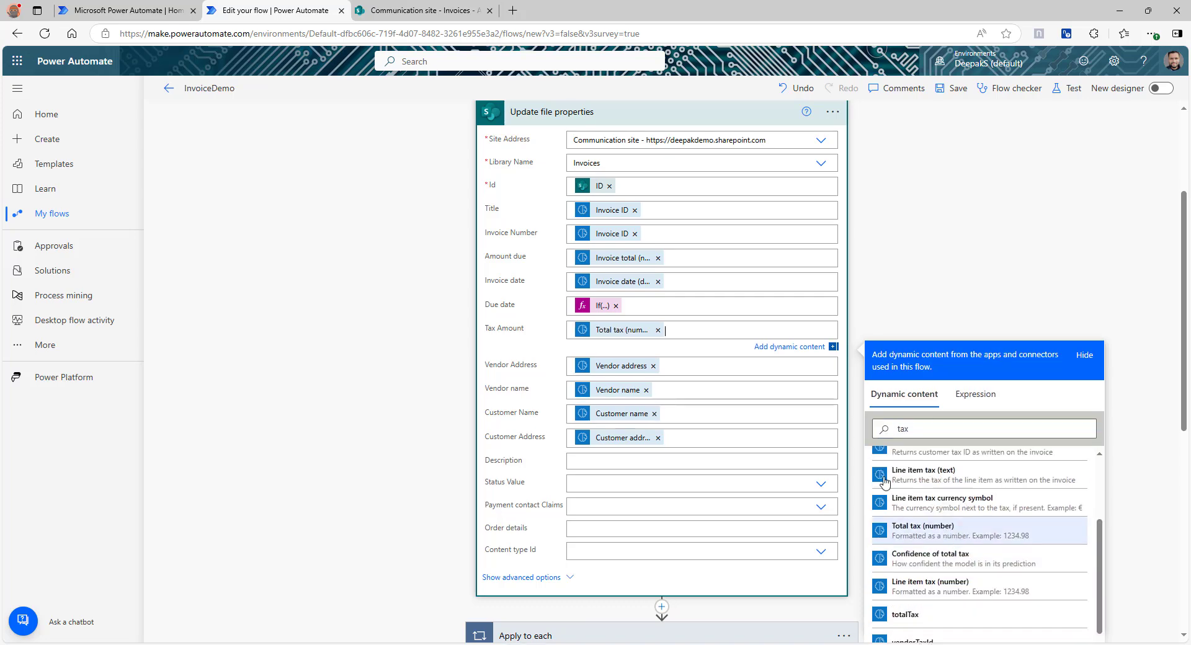
{"action": "left_click", "coordinate": [955, 88]}
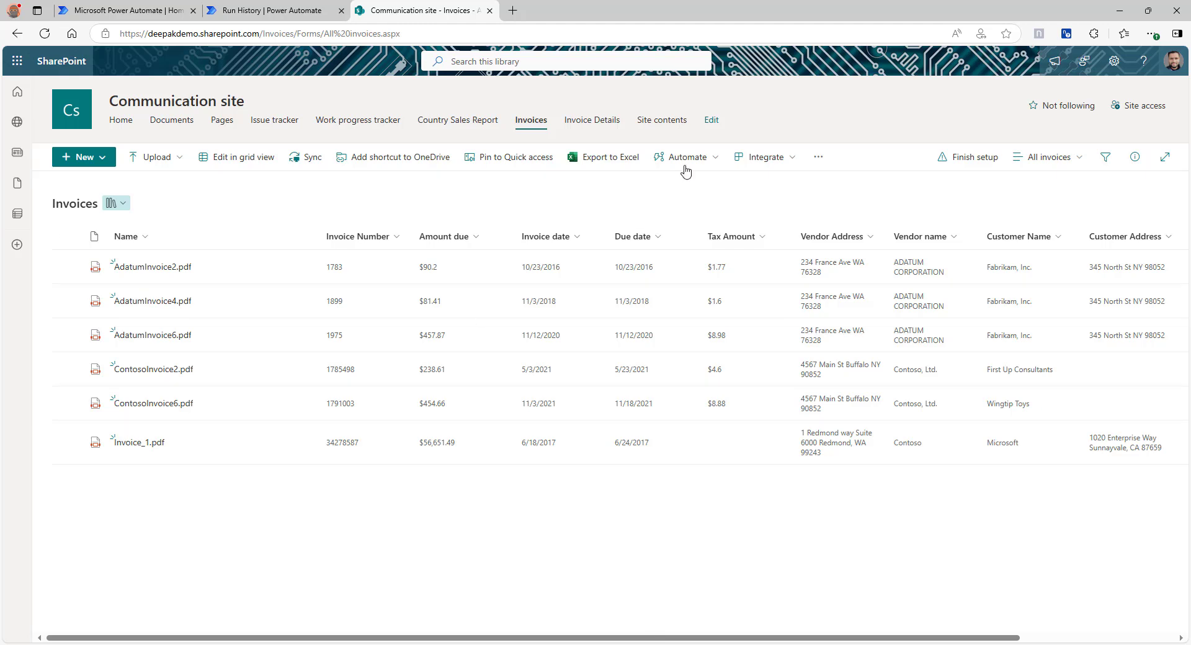
- Open the Invoice Details list on the SharePoint site and review the line items created for each invoice
{"action": "left_click", "coordinate": [596, 123]}
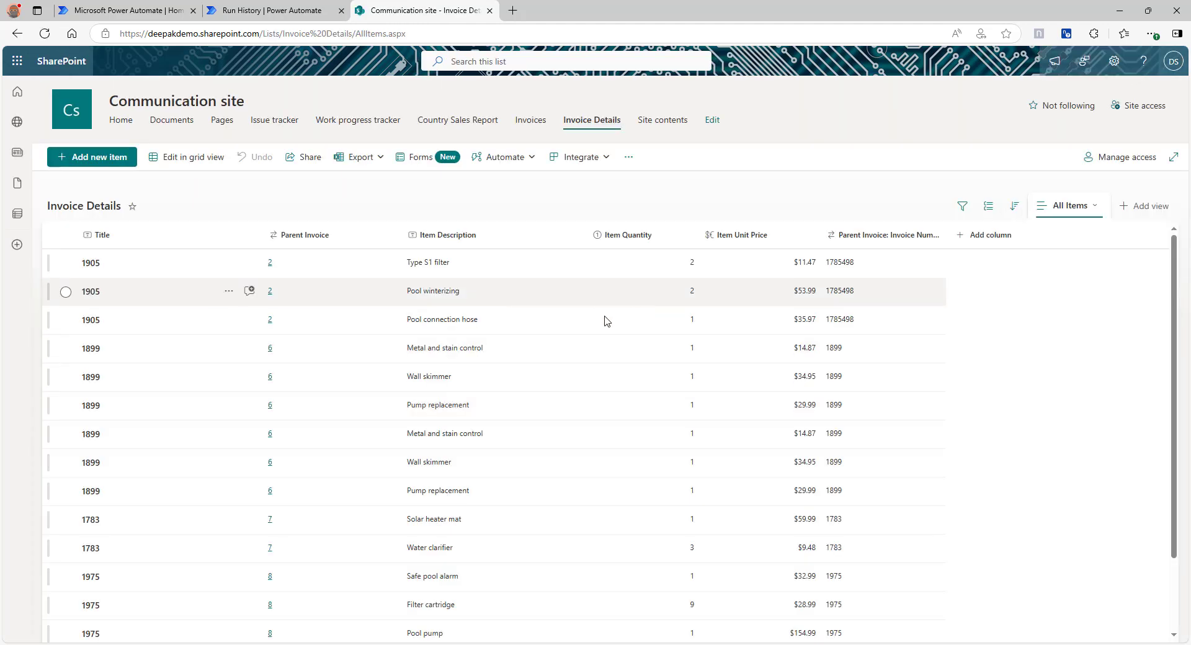
{"action": "scroll", "coordinate": [771, 402], "scroll_direction": "down", "scroll_amount": 2}
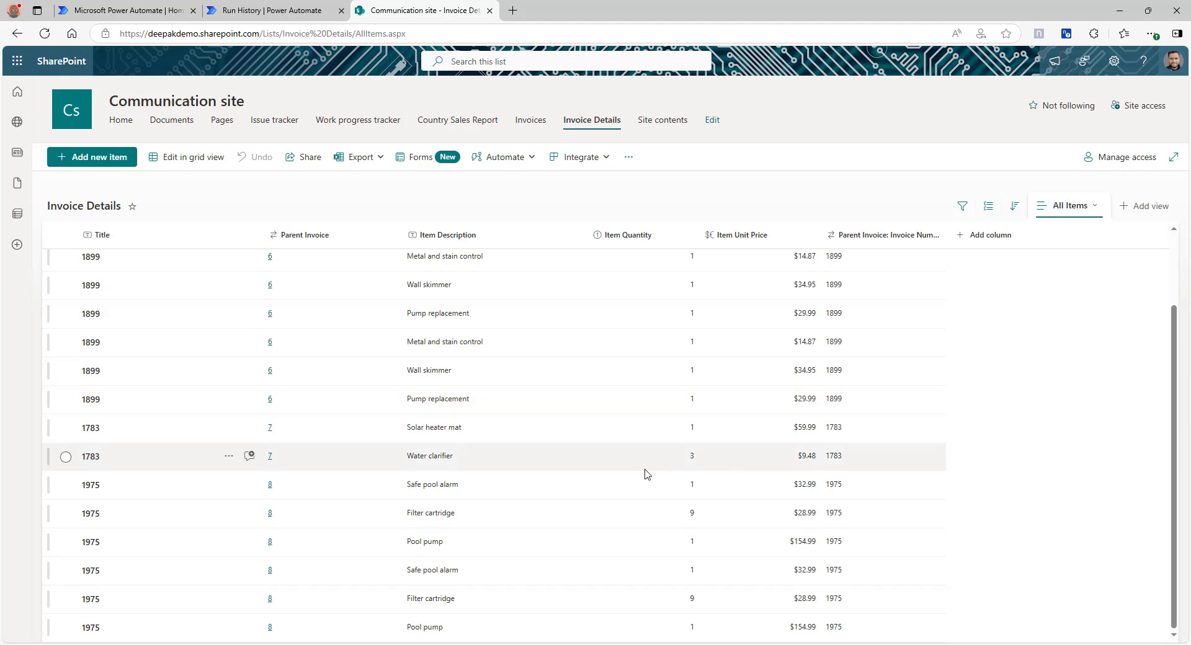
{"action": "scroll", "coordinate": [580, 493], "scroll_direction": "up", "scroll_amount": 2}
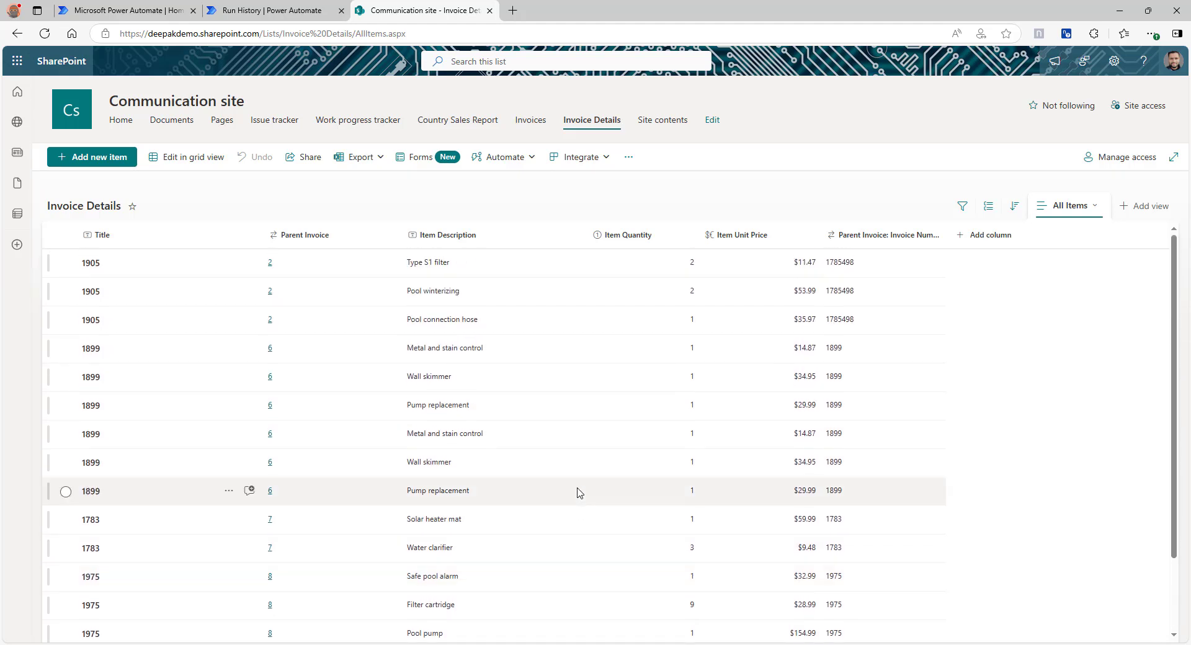
- Mark the line items of invoices 1905 and 1899 and group the Invoice Details list by Title
{"action": "left_click", "coordinate": [65, 263]}
{"action": "left_click", "coordinate": [65, 292]}
{"action": "left_click", "coordinate": [65, 320]}
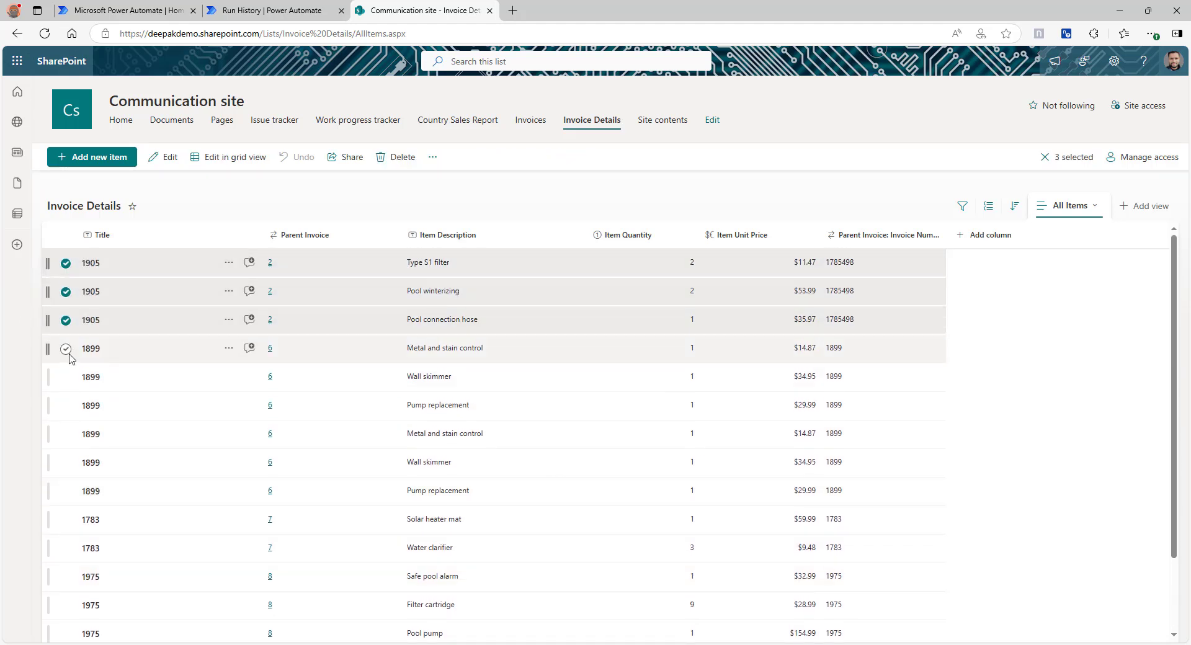
{"action": "left_click", "coordinate": [73, 377]}
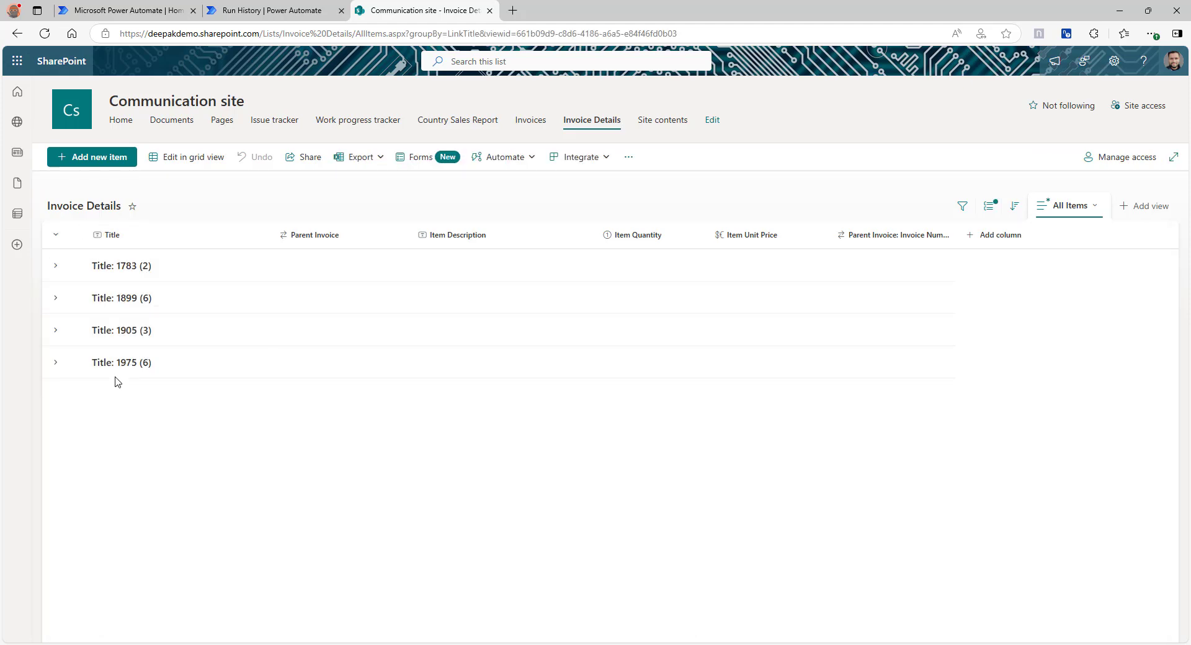